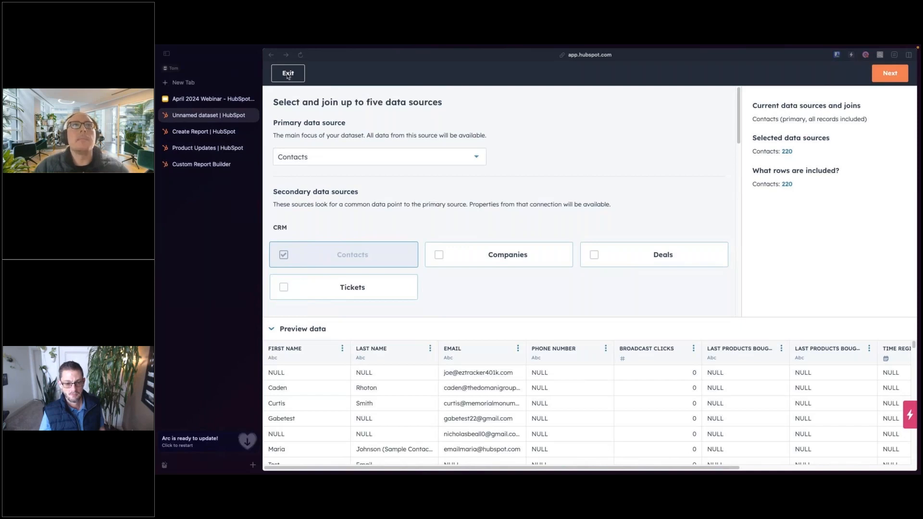
Step: Leave the open unnamed dataset and create a new dataset from the Datasets page in Data Management
{"action": "left_click", "coordinate": [271, 56]}
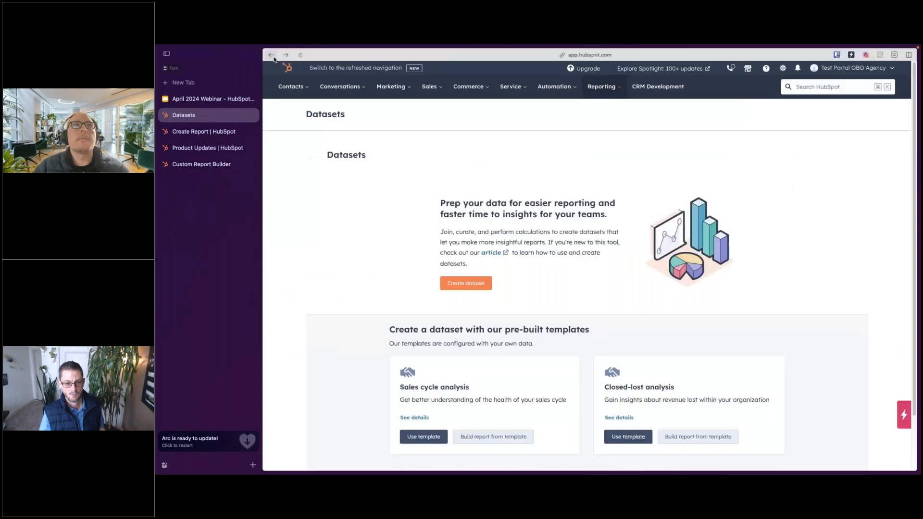
{"action": "left_click", "coordinate": [287, 73]}
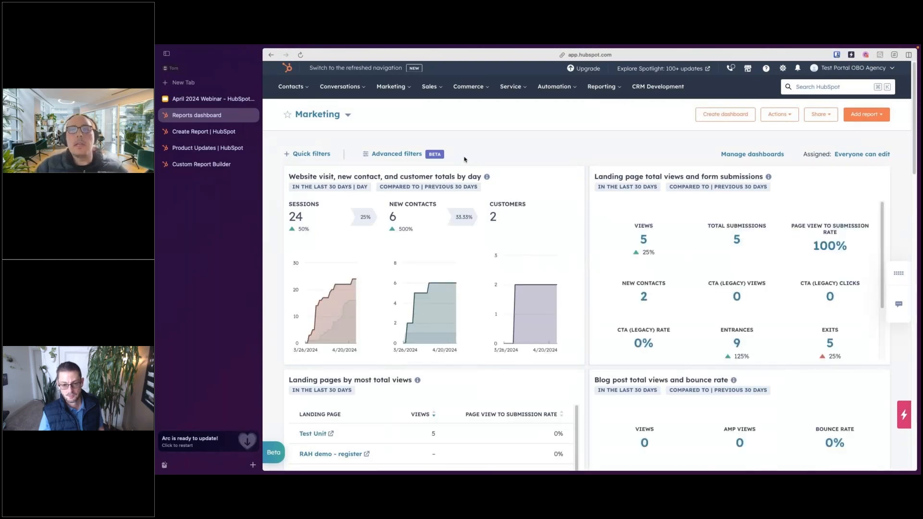
{"action": "left_click", "coordinate": [600, 87]}
{"action": "mouse_move", "coordinate": [615, 167]}
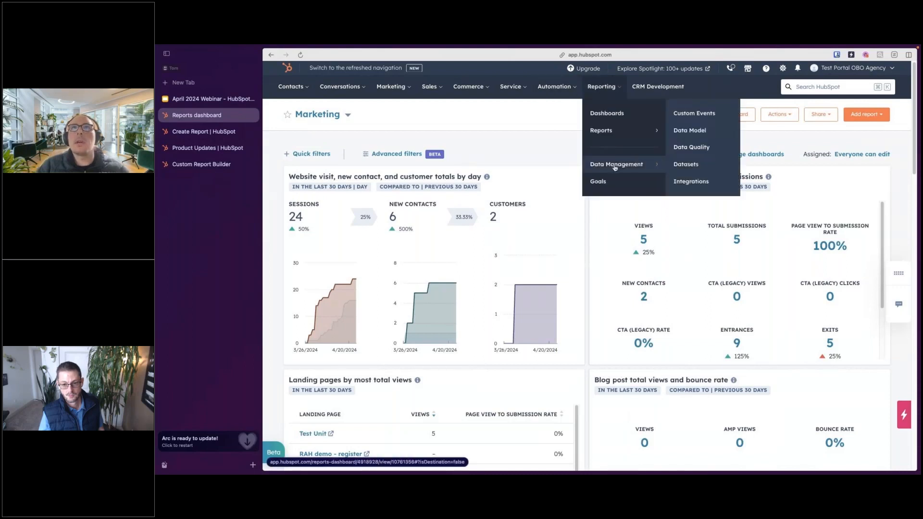
{"action": "left_click", "coordinate": [693, 166]}
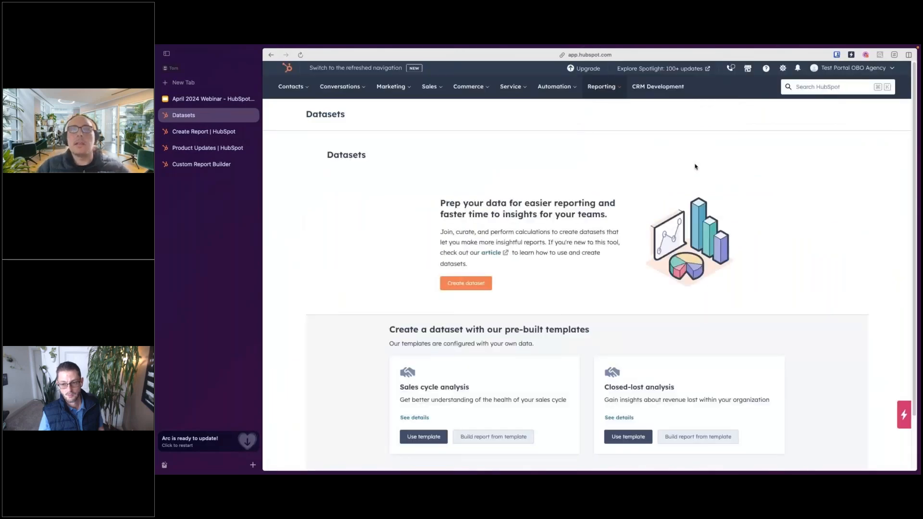
{"action": "scroll", "coordinate": [531, 281], "scroll_direction": "down", "scroll_amount": 2}
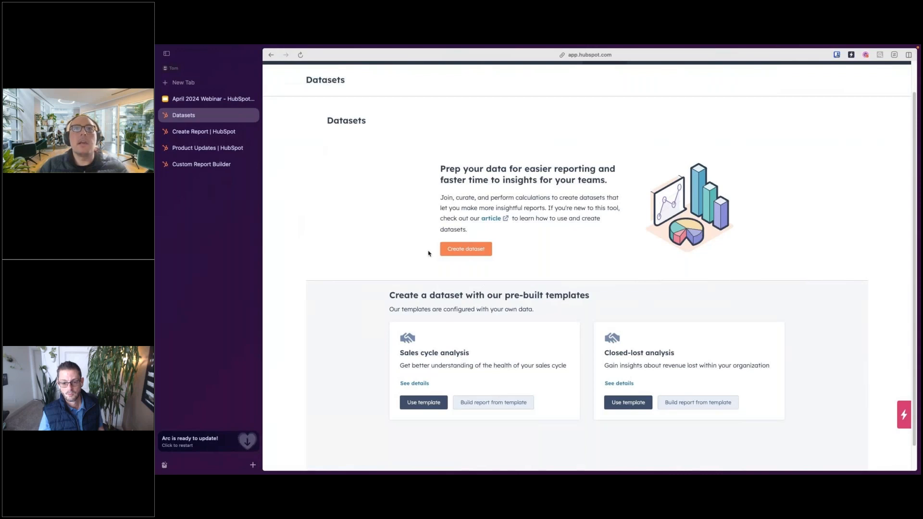
{"action": "left_click", "coordinate": [457, 250]}
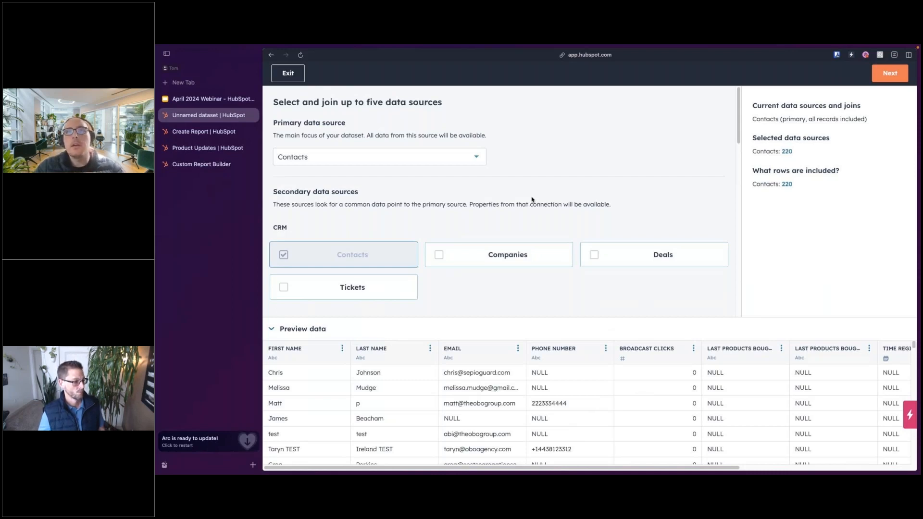
Step: Look through the secondary data sources available for the dataset, from CRM and marketing to sales, service and custom objects
{"action": "scroll", "coordinate": [532, 199], "scroll_direction": "down", "scroll_amount": 2}
{"action": "scroll", "coordinate": [532, 199], "scroll_direction": "down", "scroll_amount": 10}
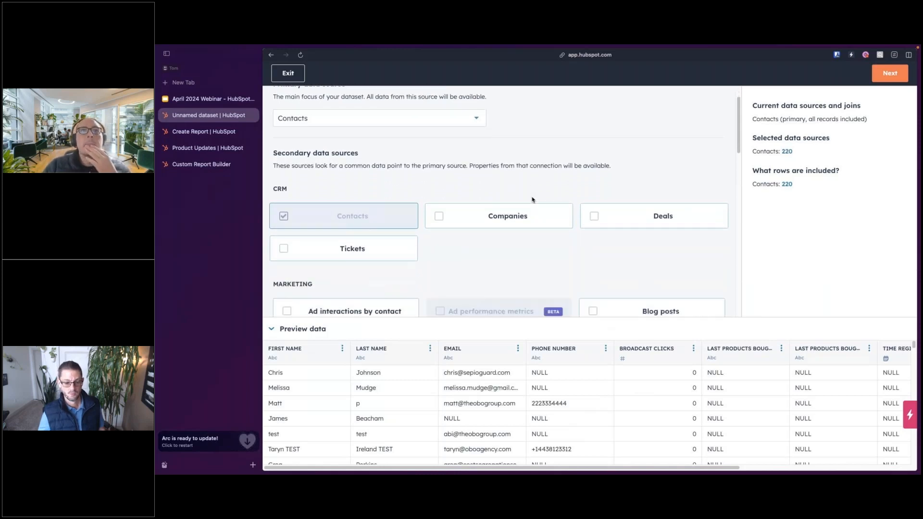
{"action": "scroll", "coordinate": [532, 199], "scroll_direction": "down", "scroll_amount": 6}
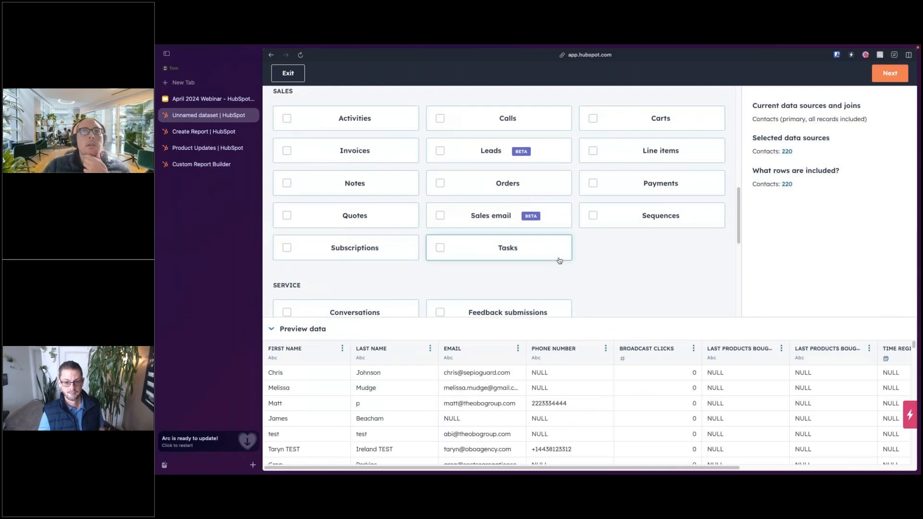
{"action": "scroll", "coordinate": [558, 261], "scroll_direction": "down", "scroll_amount": 6}
{"action": "scroll", "coordinate": [559, 261], "scroll_direction": "down", "scroll_amount": 6}
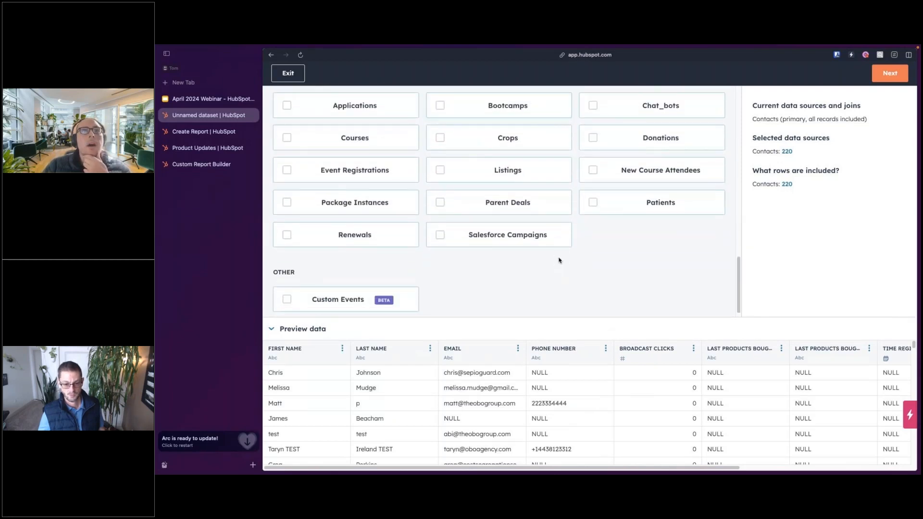
{"action": "scroll", "coordinate": [493, 288], "scroll_direction": "up", "scroll_amount": 15}
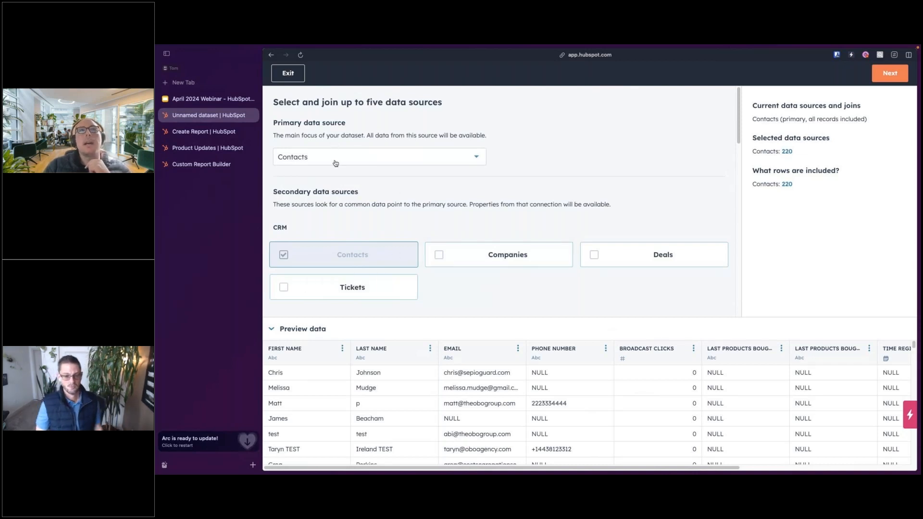
Step: Preview the data with Companies joined as a secondary source, and remove that source again
{"action": "left_click", "coordinate": [438, 255]}
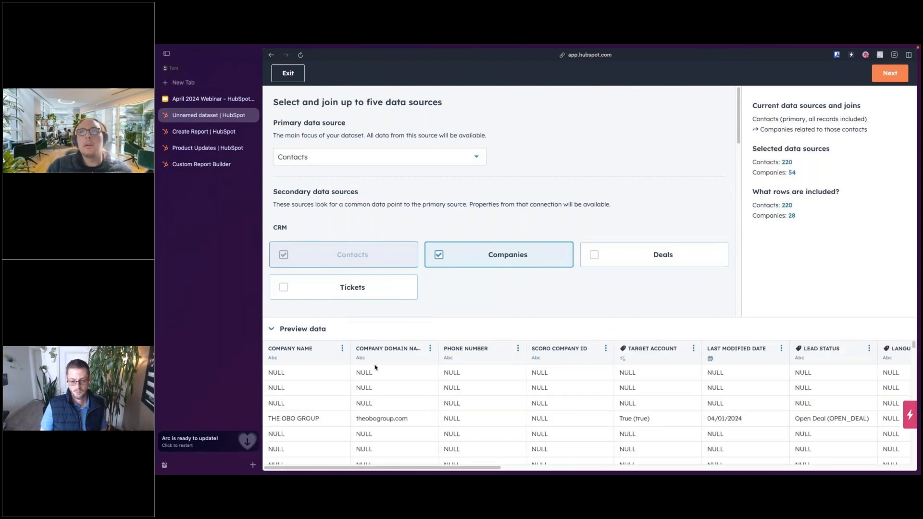
{"action": "left_click", "coordinate": [438, 255]}
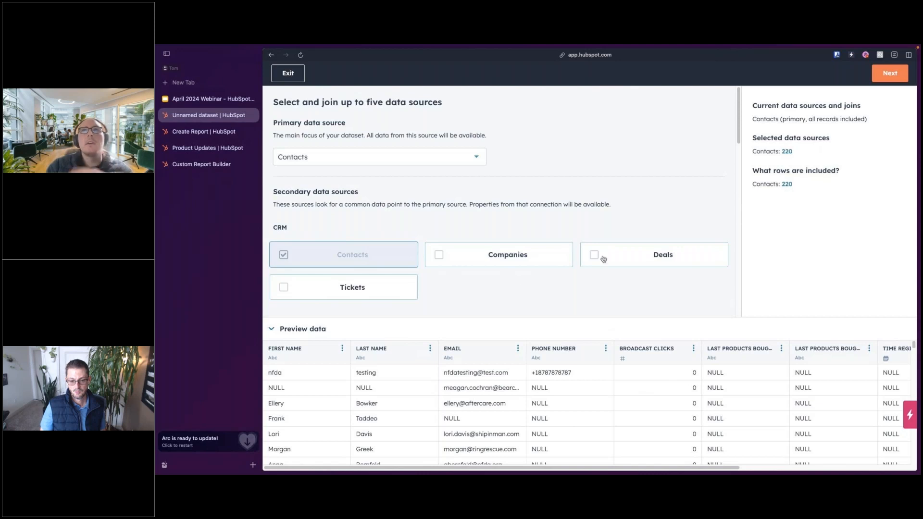
Step: Start the Contacts-only dataset from scratch, without suggested properties, and add the First name property
{"action": "left_click", "coordinate": [889, 74]}
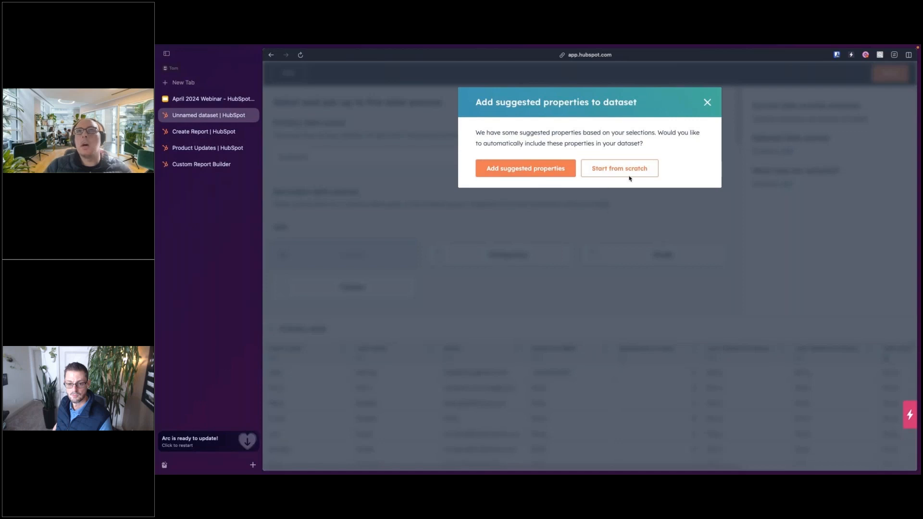
{"action": "left_click", "coordinate": [608, 174]}
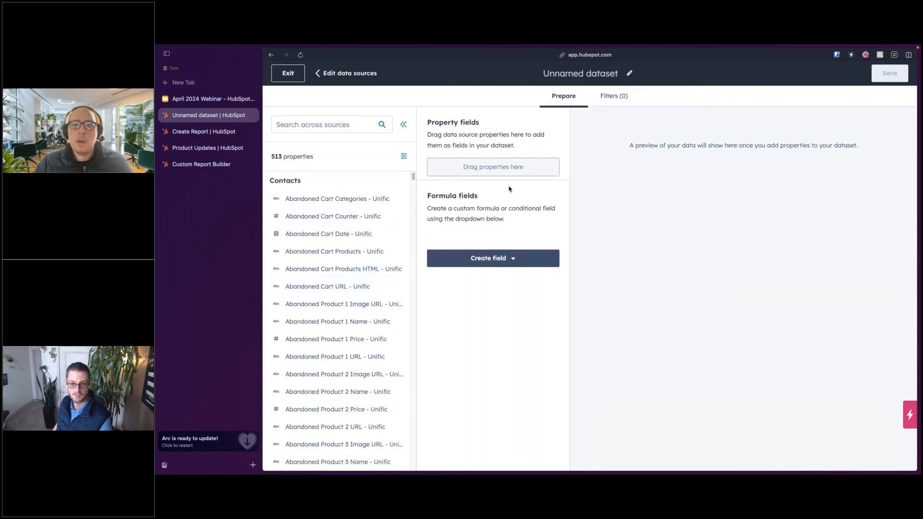
{"action": "left_click", "coordinate": [327, 125]}
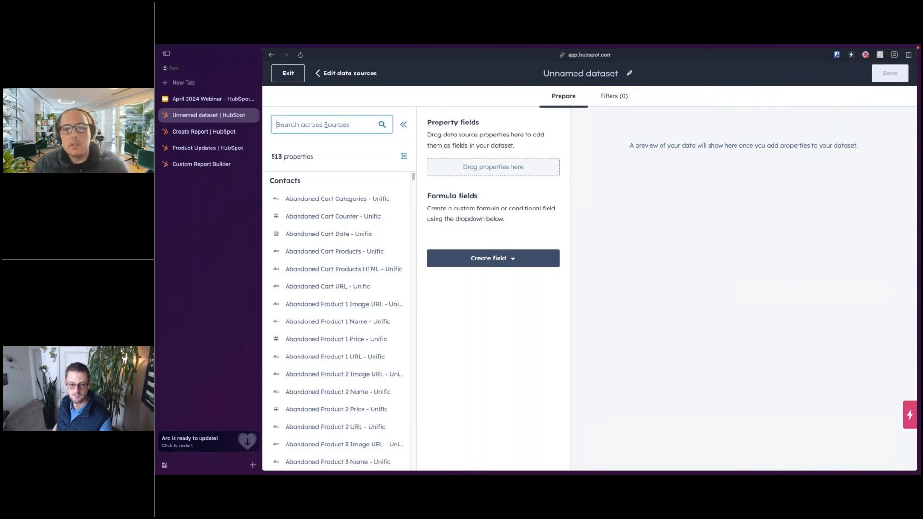
{"action": "type", "text": "first"}
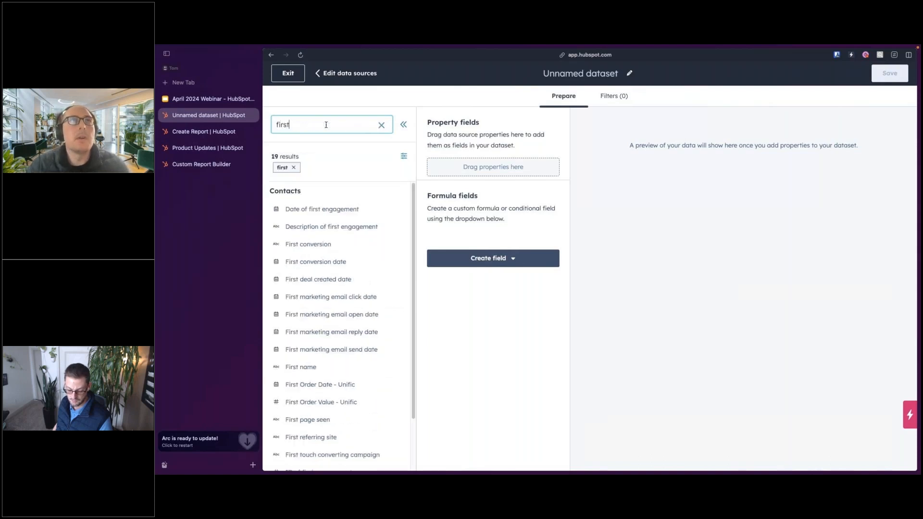
{"action": "type", "text": " name"}
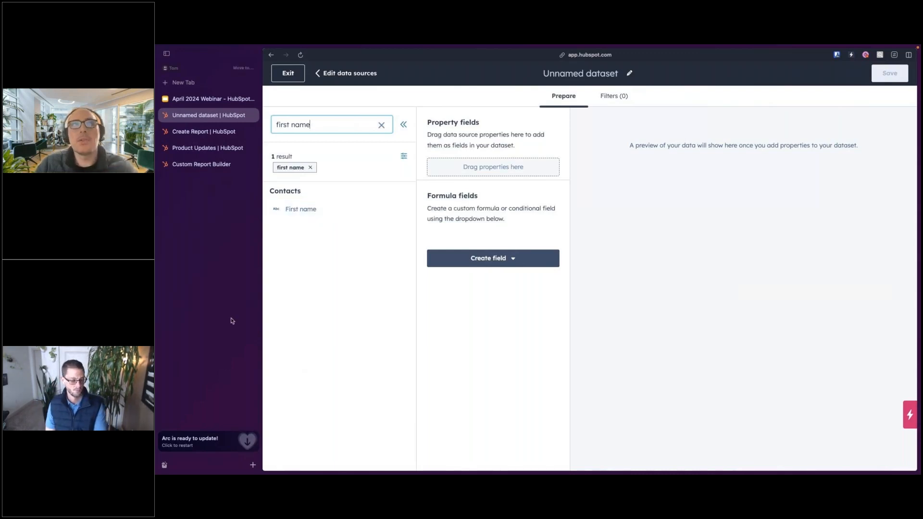
{"action": "left_click_drag", "start_coordinate": [317, 209], "coordinate": [346, 206]}
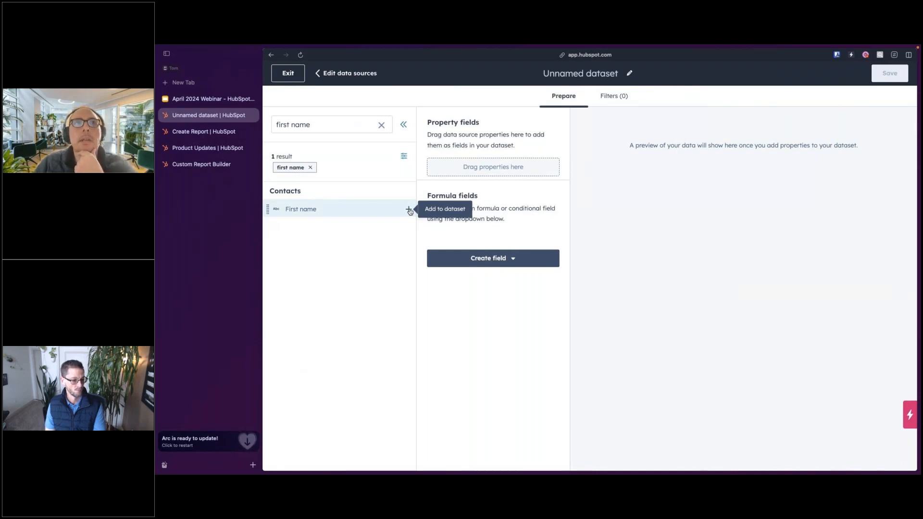
{"action": "left_click", "coordinate": [409, 210]}
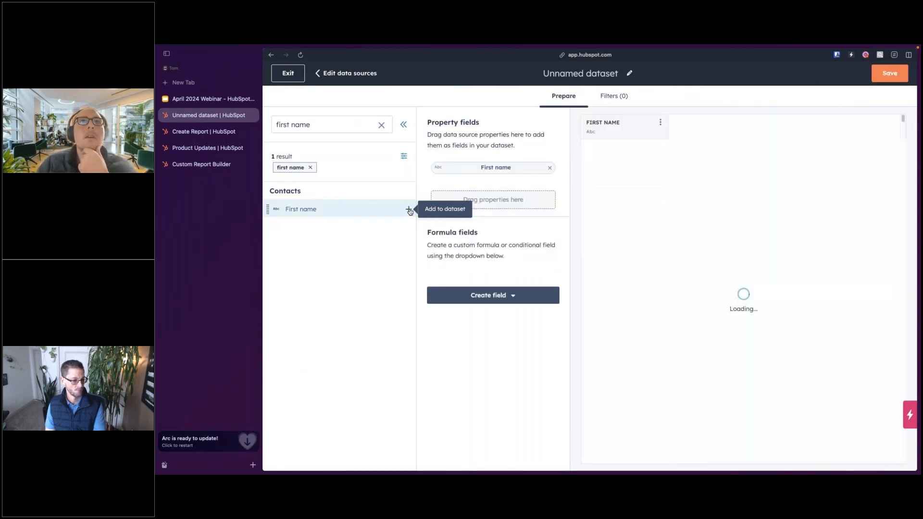
Step: Find the contact property Last name and add it to the dataset
{"action": "double_click", "coordinate": [281, 124]}
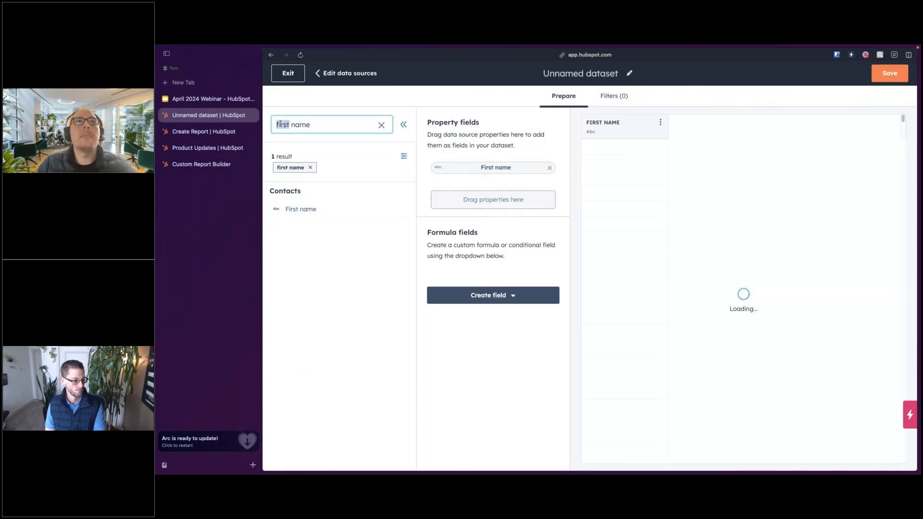
{"action": "type", "text": "last"}
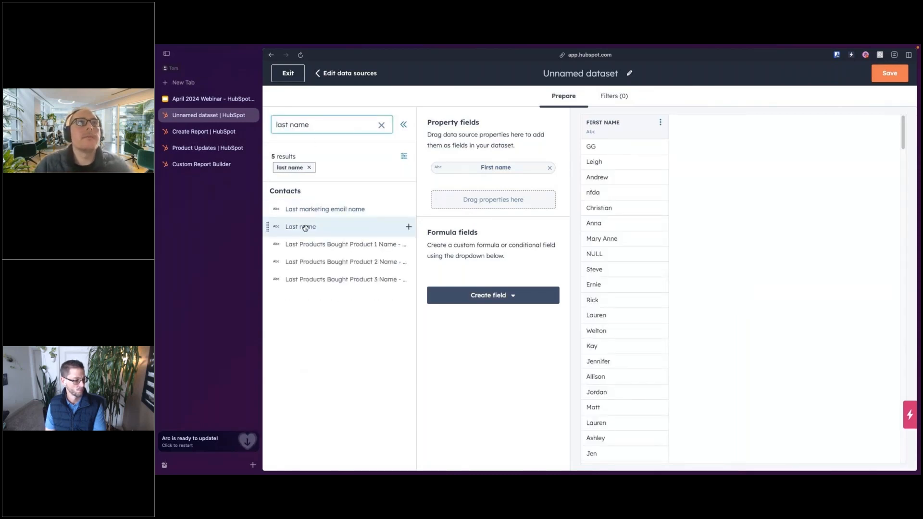
{"action": "left_click", "coordinate": [409, 227]}
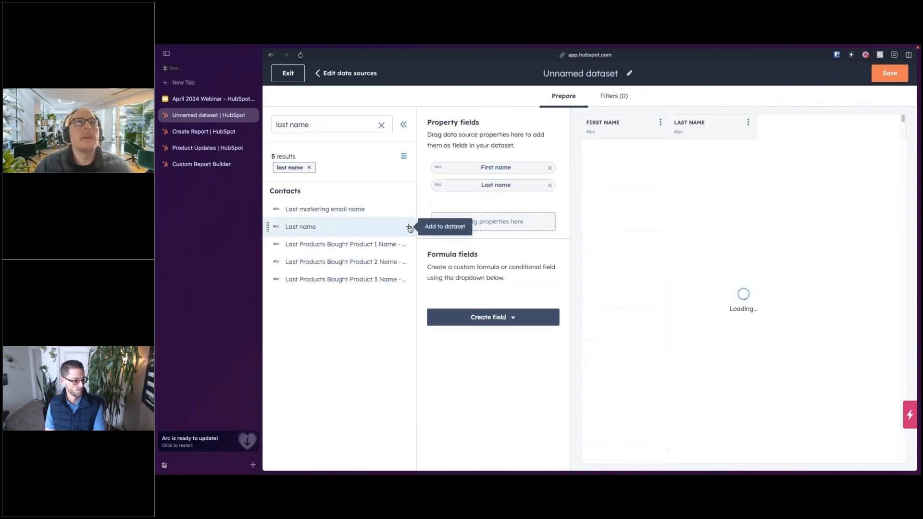
Step: Search the properties for "date en" and add the Lead and Customer "Date entered" lifecycle stage properties to the dataset
{"action": "left_click", "coordinate": [381, 126]}
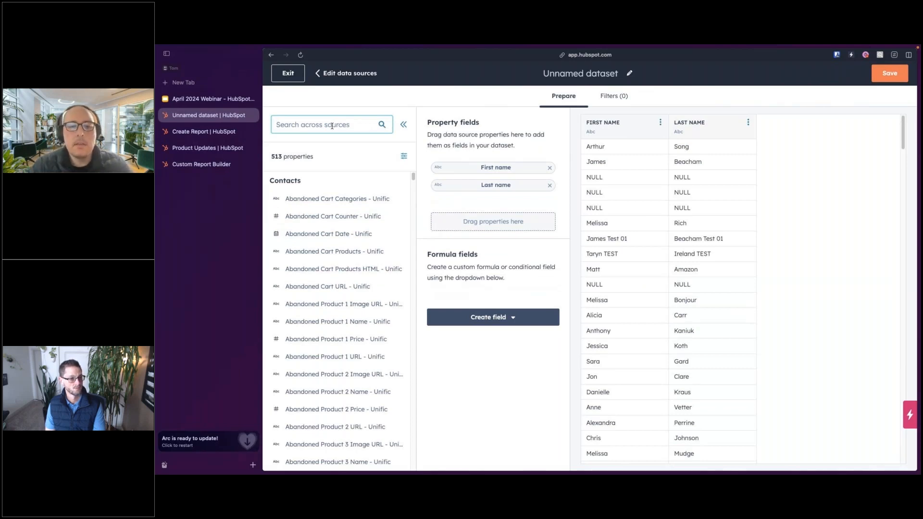
{"action": "type", "text": "date "}
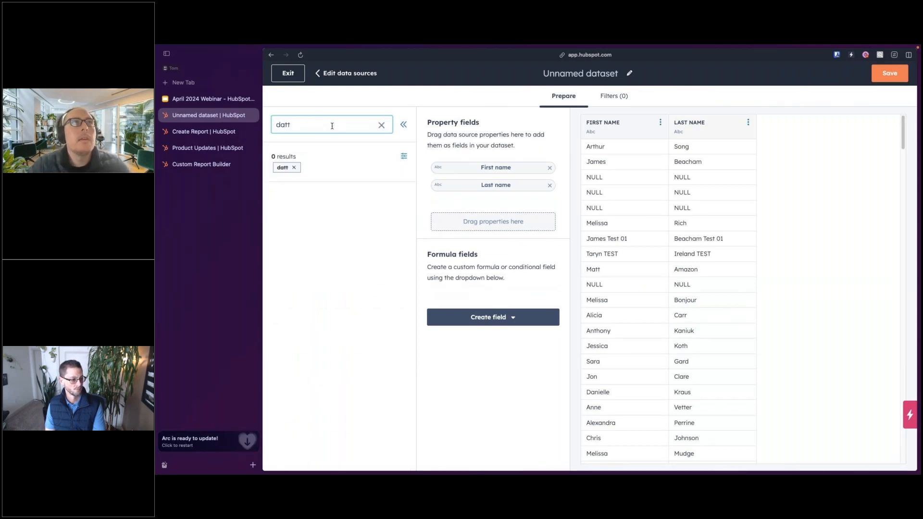
{"action": "type", "text": "en"}
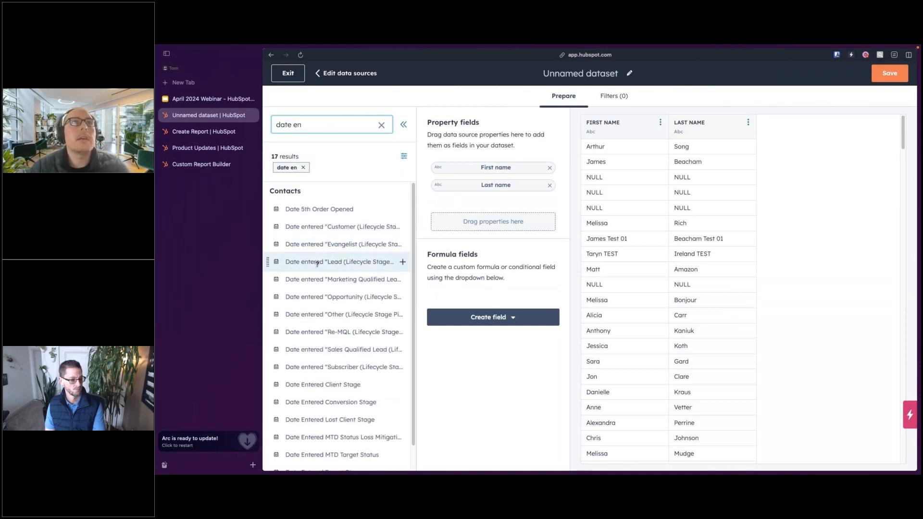
{"action": "left_click", "coordinate": [402, 262]}
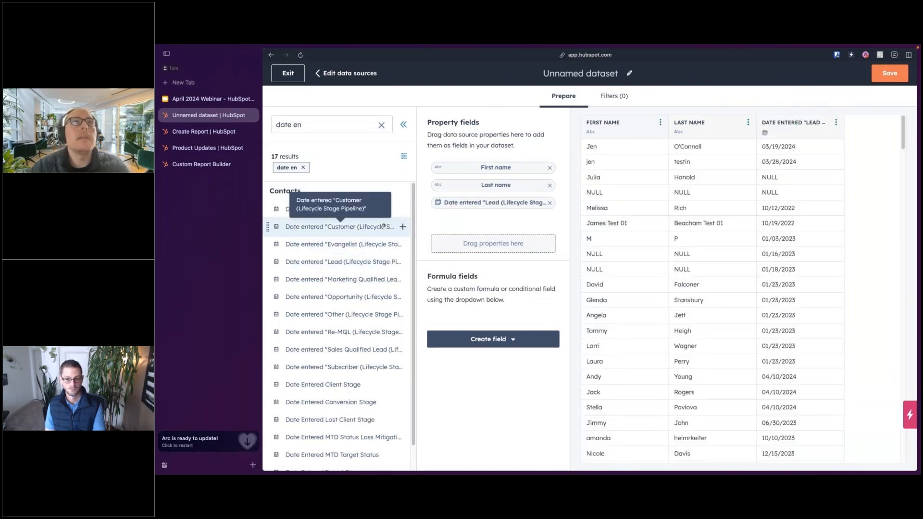
{"action": "left_click", "coordinate": [403, 227]}
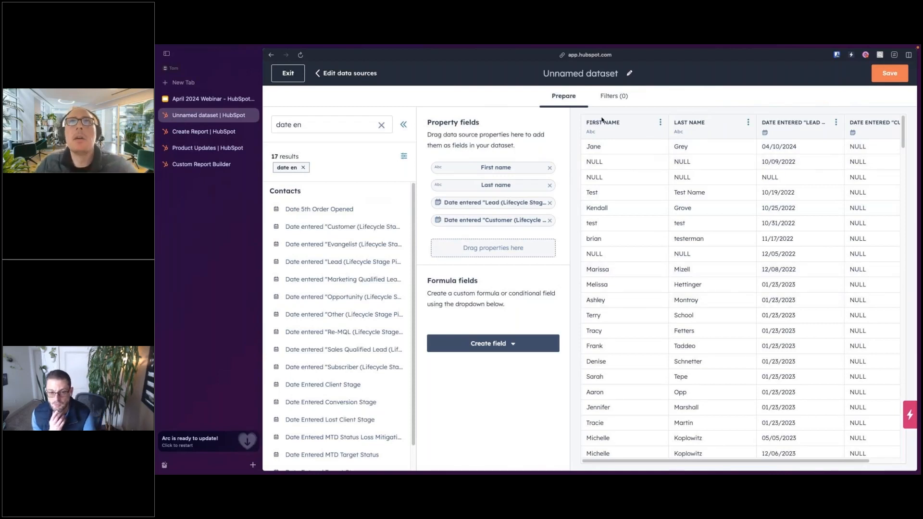
Step: Filter the dataset to contacts whose Customer and Lead "Date entered" lifecycle stage properties are both known
{"action": "left_click", "coordinate": [609, 96]}
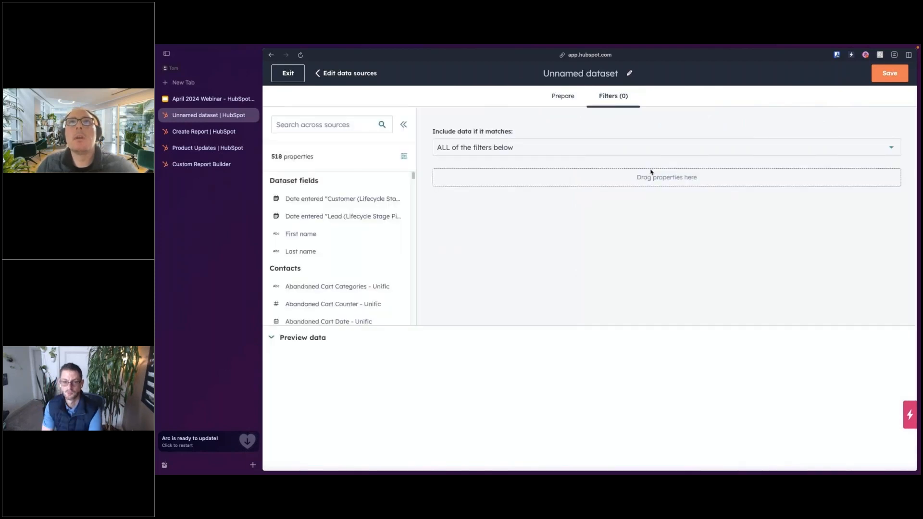
{"action": "left_click_drag", "start_coordinate": [358, 199], "coordinate": [513, 177]}
{"action": "left_click_drag", "start_coordinate": [287, 216], "coordinate": [463, 221]}
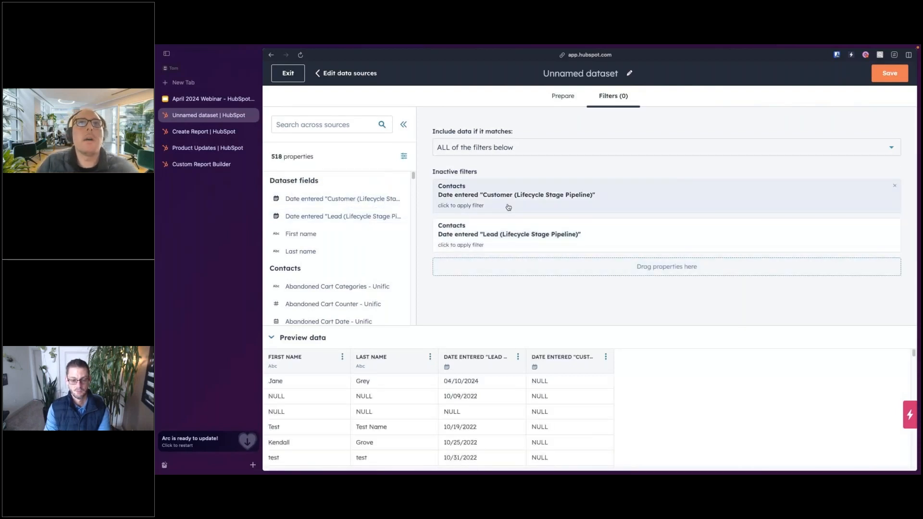
{"action": "left_click", "coordinate": [476, 206]}
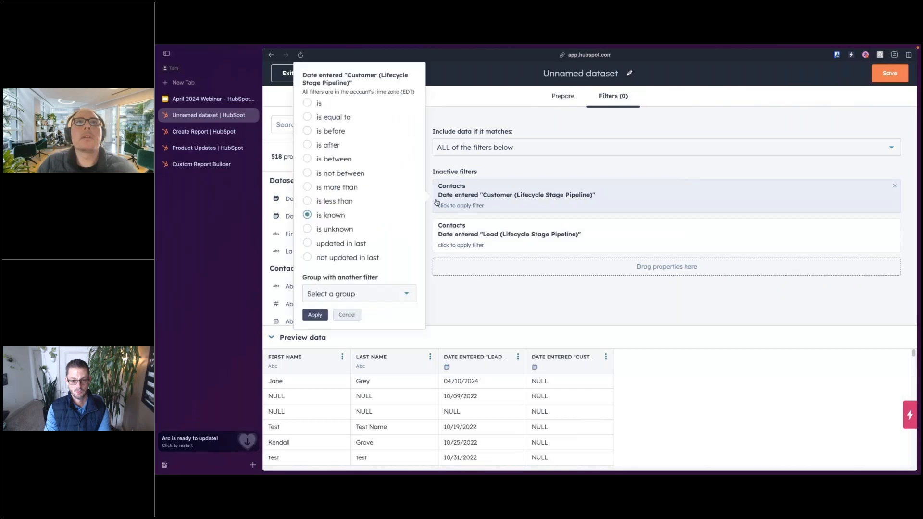
{"action": "left_click", "coordinate": [315, 315]}
{"action": "left_click", "coordinate": [496, 216]}
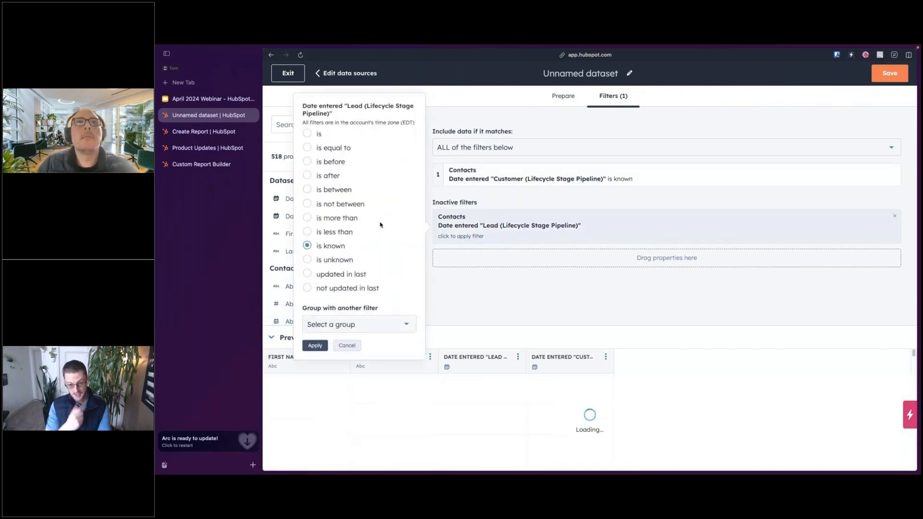
{"action": "left_click", "coordinate": [315, 345]}
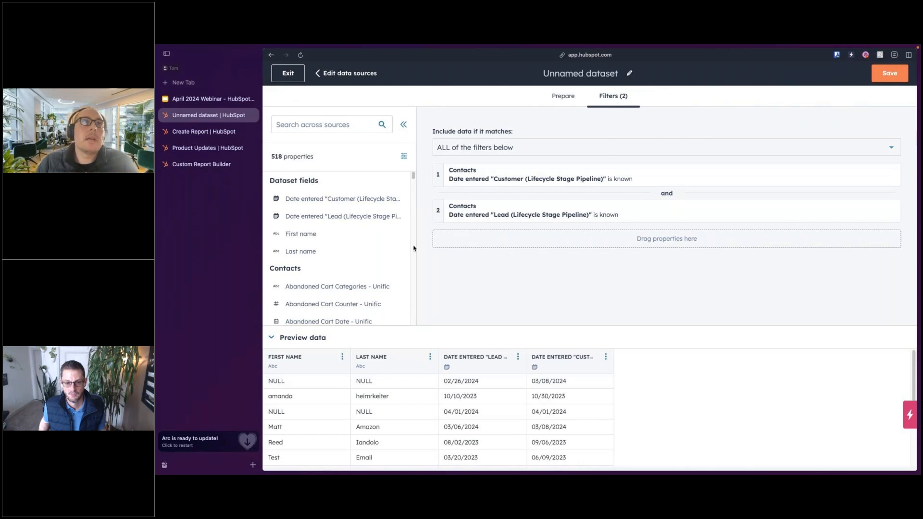
Step: Return to preparing the dataset and examine the editor of a new formula field and its insertable dataset fields, without saving it
{"action": "left_click", "coordinate": [564, 97]}
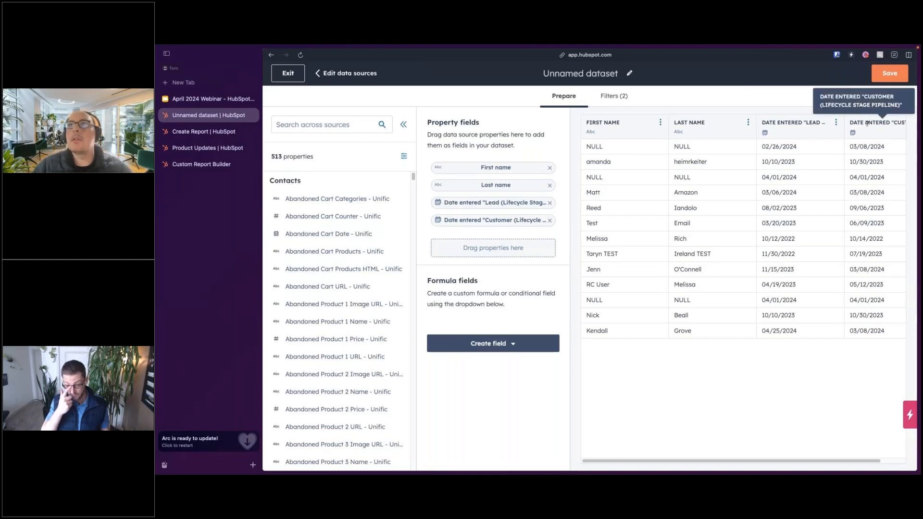
{"action": "left_click", "coordinate": [515, 345]}
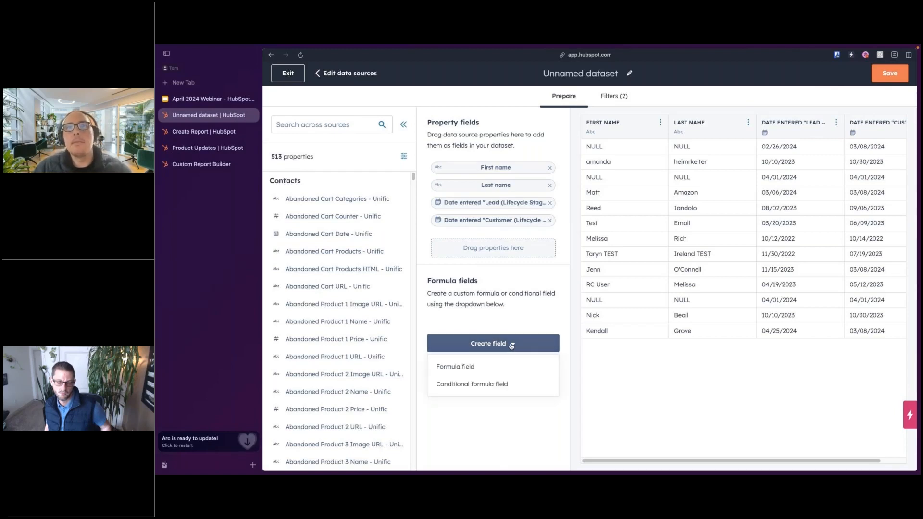
{"action": "left_click", "coordinate": [456, 367]}
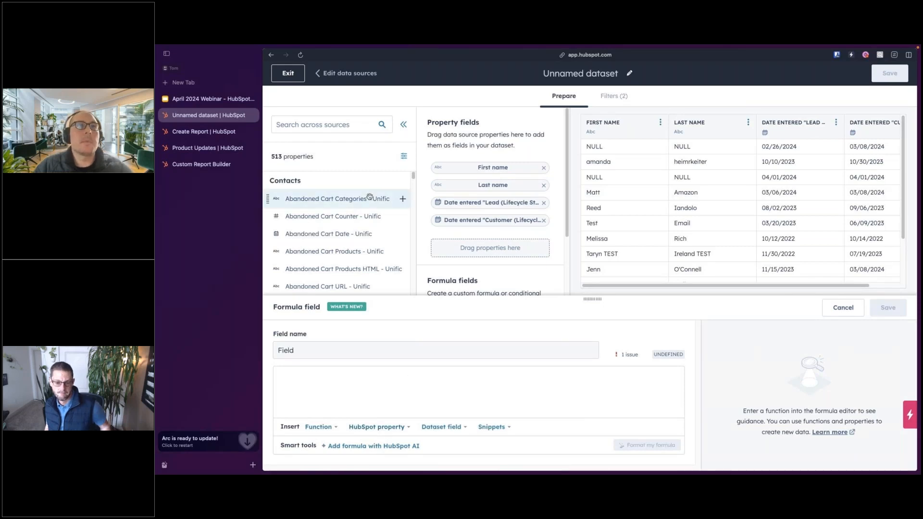
{"action": "scroll", "coordinate": [373, 252], "scroll_direction": "down", "scroll_amount": 2}
{"action": "scroll", "coordinate": [373, 252], "scroll_direction": "up", "scroll_amount": 3}
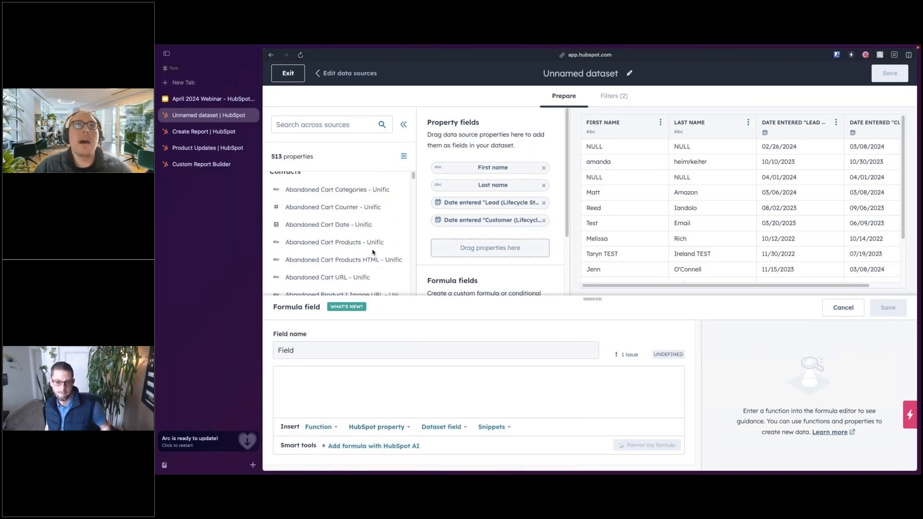
{"action": "left_click", "coordinate": [446, 429]}
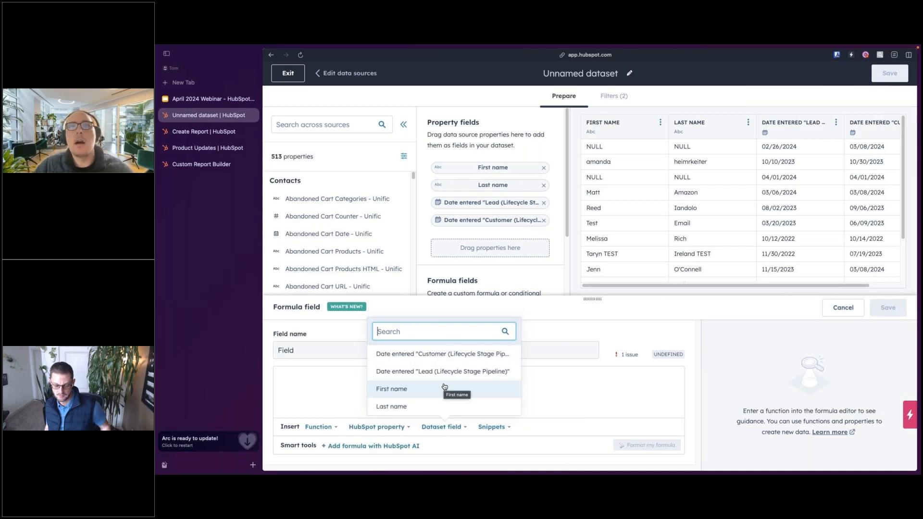
{"action": "left_click", "coordinate": [583, 379]}
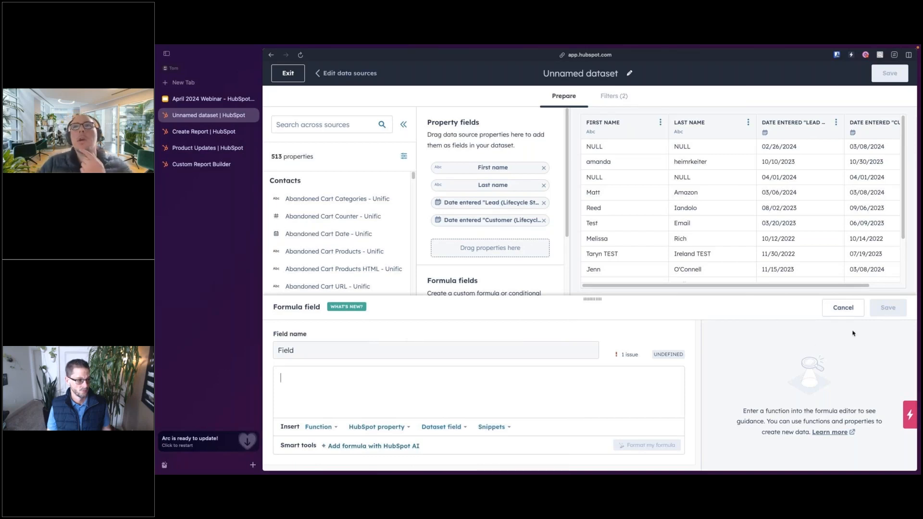
{"action": "left_click", "coordinate": [843, 308]}
Step: Examine the IF, THEN and Default blocks of a new conditional formula field, and leave it without saving
{"action": "left_click", "coordinate": [506, 345]}
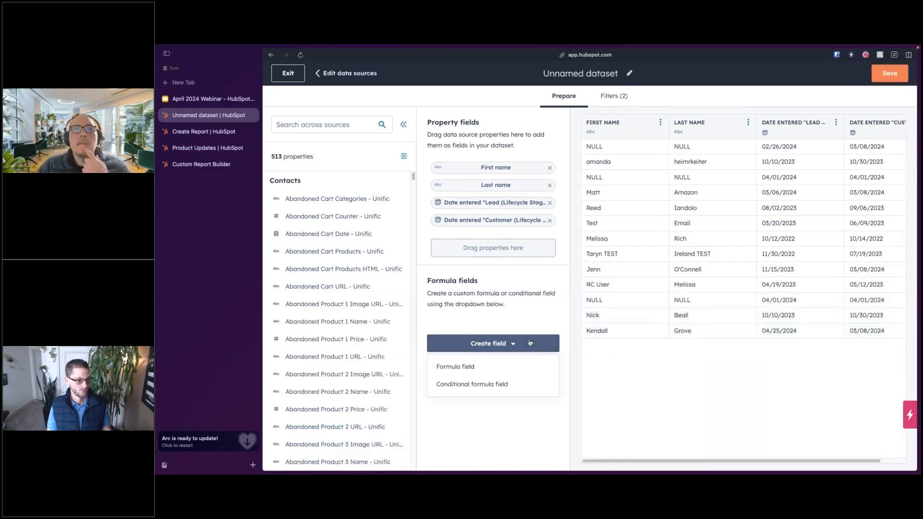
{"action": "left_click", "coordinate": [475, 387]}
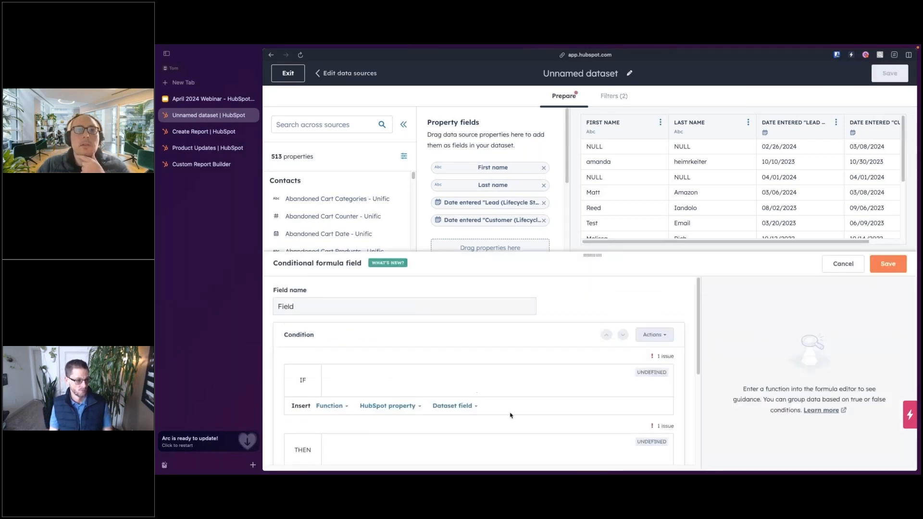
{"action": "scroll", "coordinate": [520, 426], "scroll_direction": "down", "scroll_amount": 2}
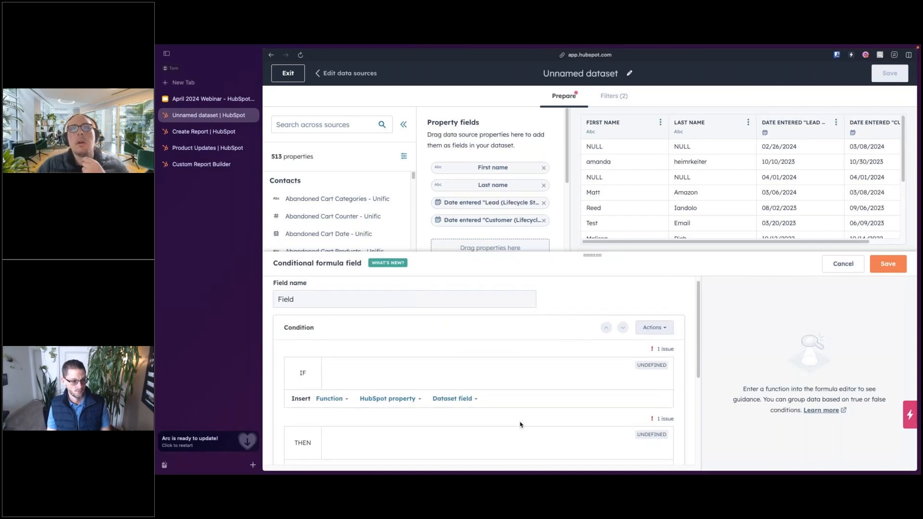
{"action": "scroll", "coordinate": [519, 425], "scroll_direction": "down", "scroll_amount": 2}
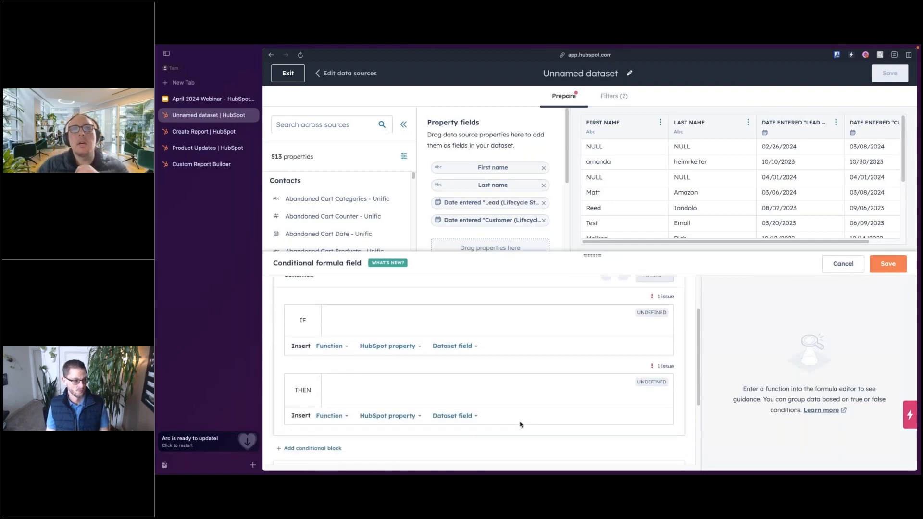
{"action": "scroll", "coordinate": [495, 352], "scroll_direction": "down", "scroll_amount": 1}
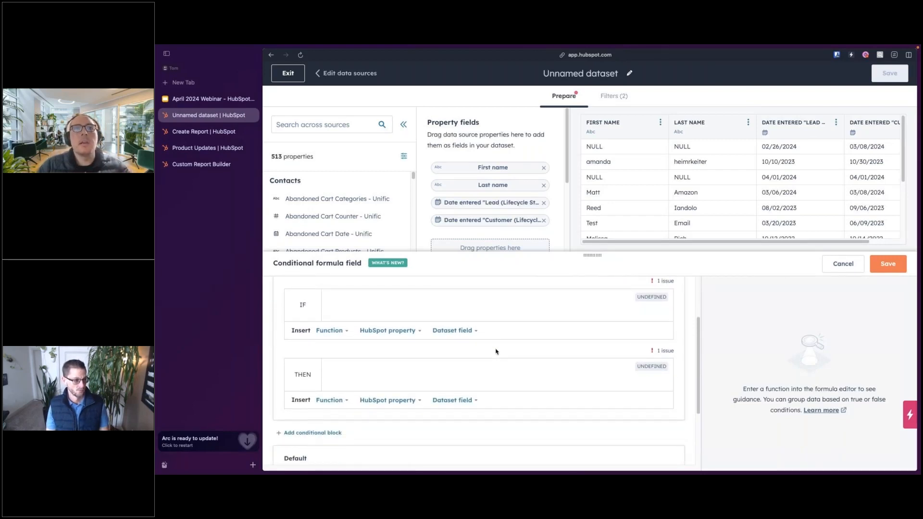
{"action": "scroll", "coordinate": [496, 352], "scroll_direction": "down", "scroll_amount": 1}
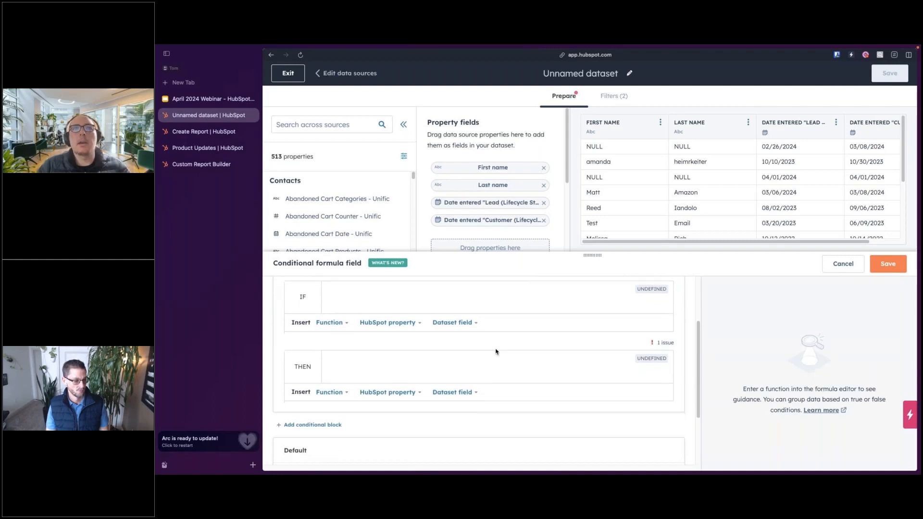
{"action": "scroll", "coordinate": [496, 352], "scroll_direction": "up", "scroll_amount": 1}
{"action": "scroll", "coordinate": [465, 364], "scroll_direction": "up", "scroll_amount": 3}
{"action": "scroll", "coordinate": [465, 362], "scroll_direction": "down", "scroll_amount": 3}
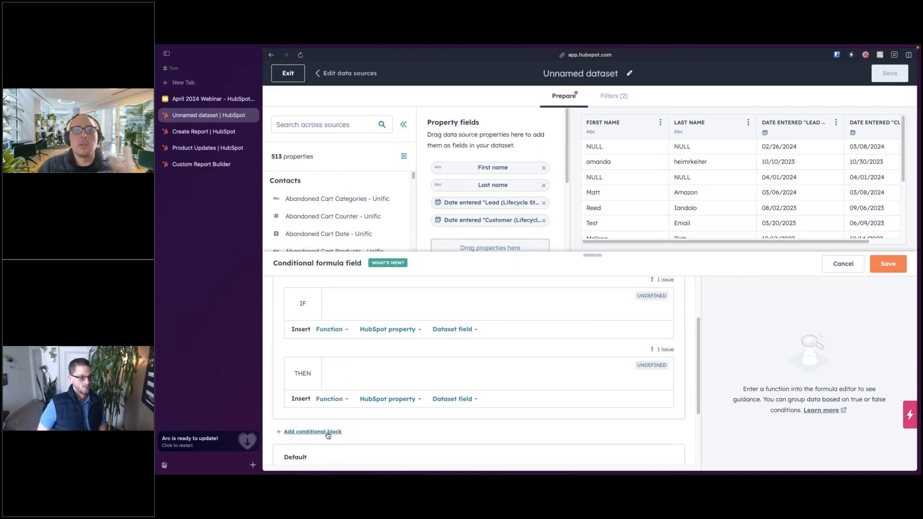
{"action": "left_click", "coordinate": [842, 272]}
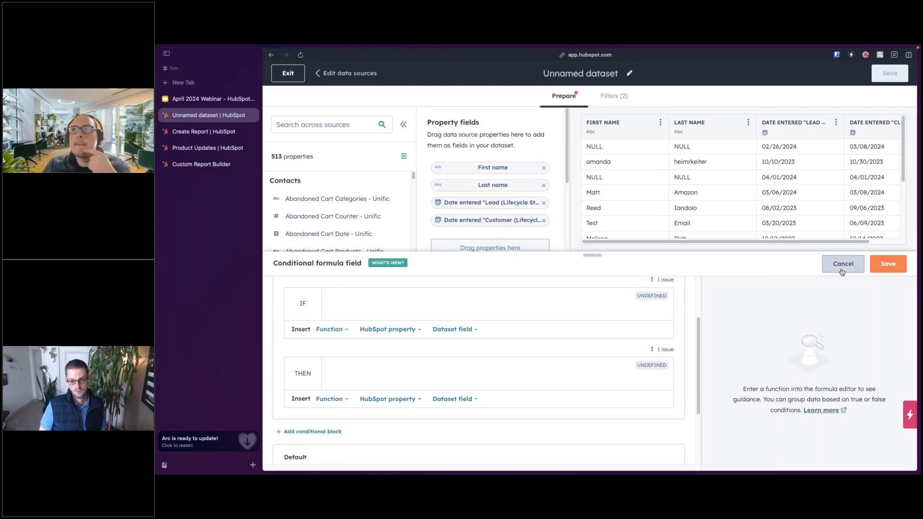
Step: Create a new formula field and name it "Days from Lead to Customer"
{"action": "left_click", "coordinate": [510, 344]}
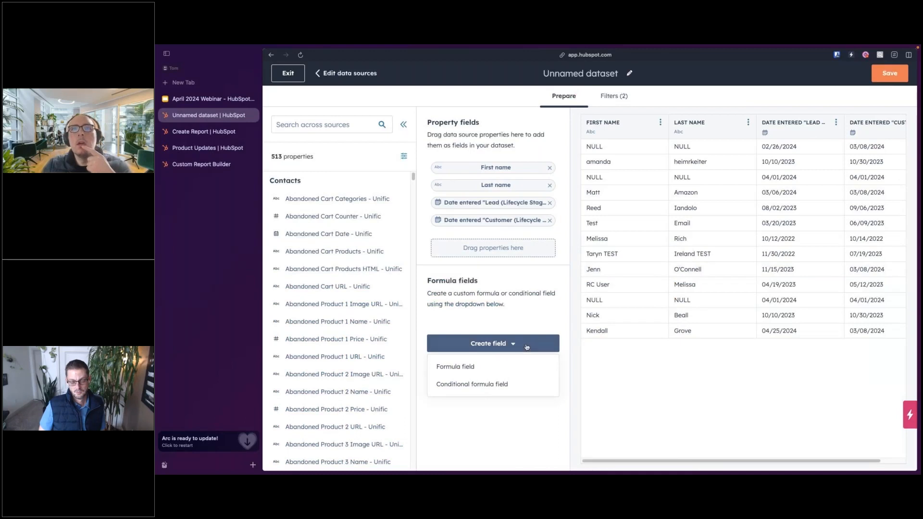
{"action": "left_click", "coordinate": [449, 373]}
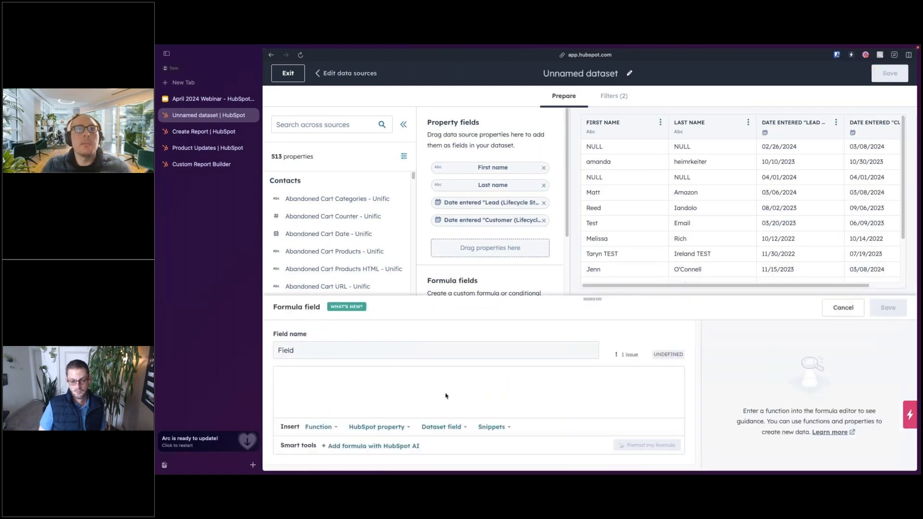
{"action": "left_click_drag", "start_coordinate": [327, 351], "coordinate": [273, 348]}
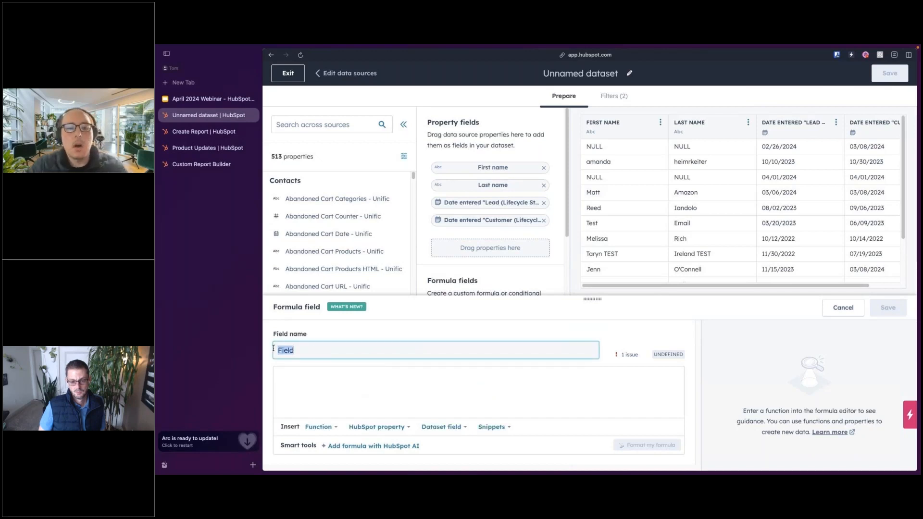
{"action": "type", "text": "Days from Le"}
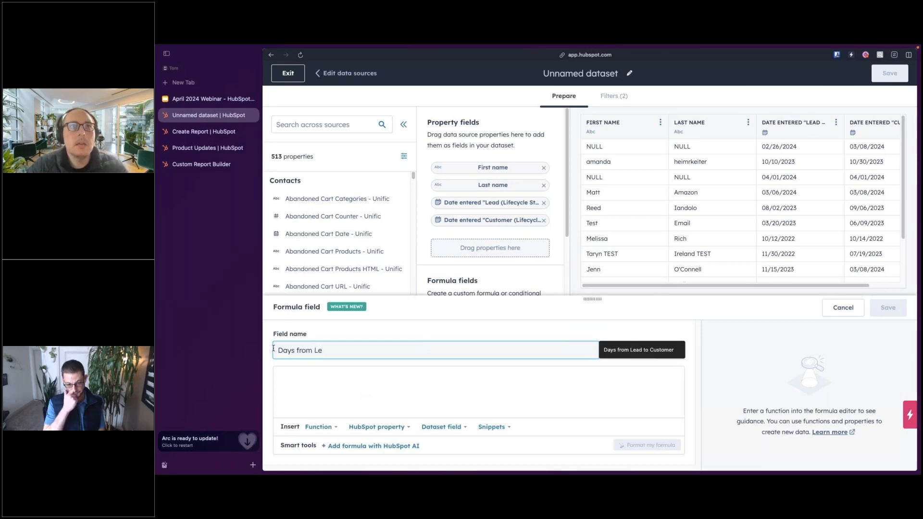
{"action": "type", "text": "ad to Customer"}
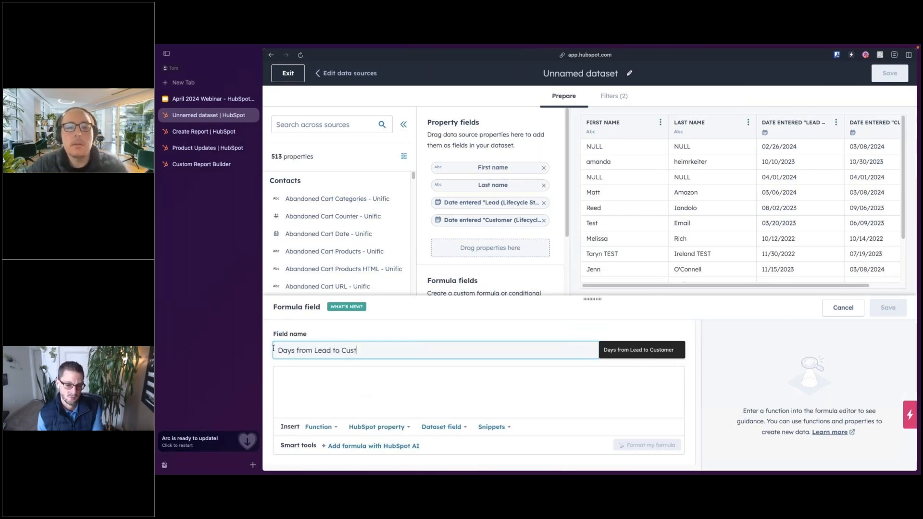
{"action": "left_click", "coordinate": [306, 372]}
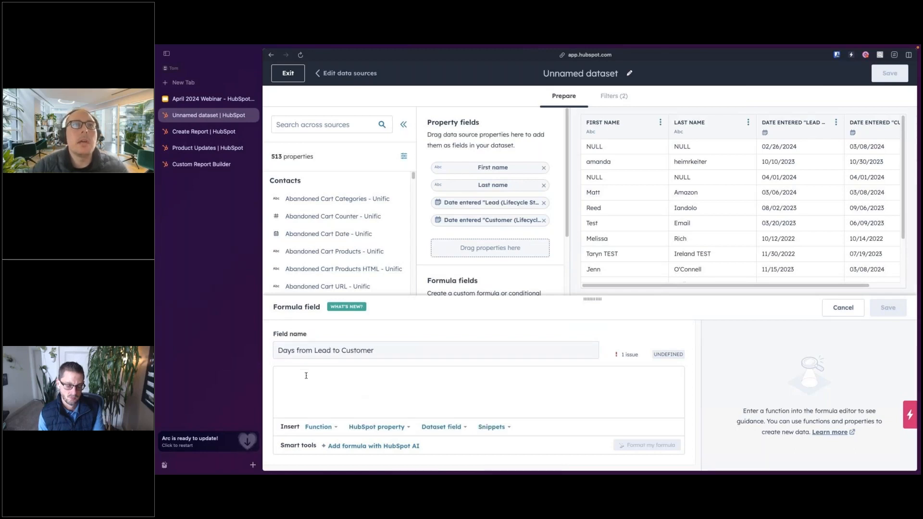
{"action": "left_click", "coordinate": [316, 429]}
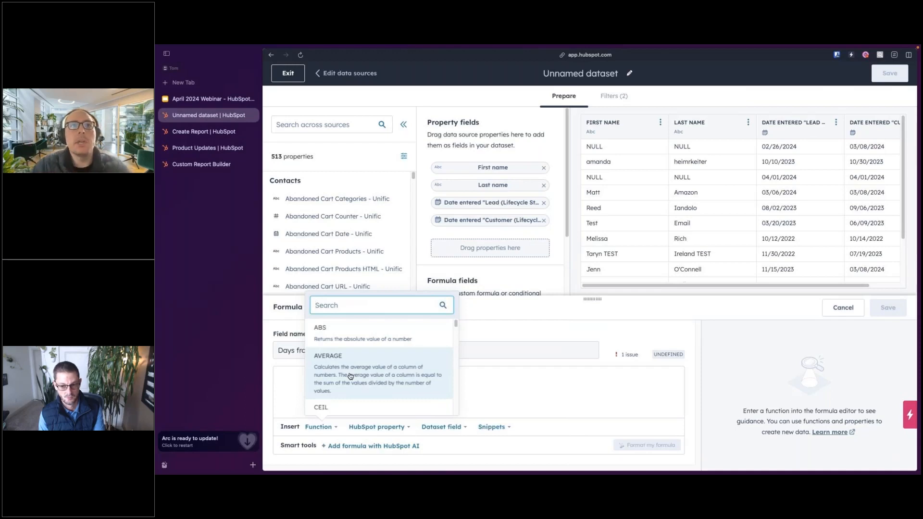
{"action": "type", "text": "date"}
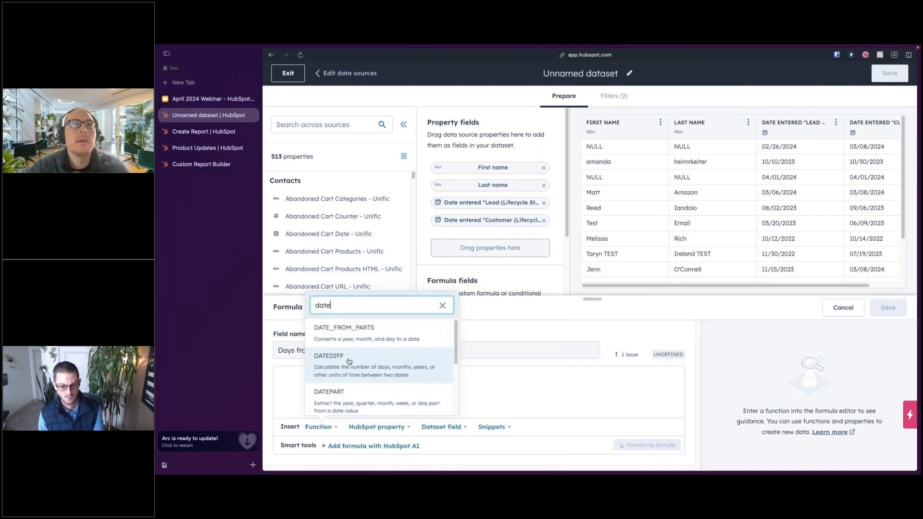
{"action": "left_click", "coordinate": [349, 362]}
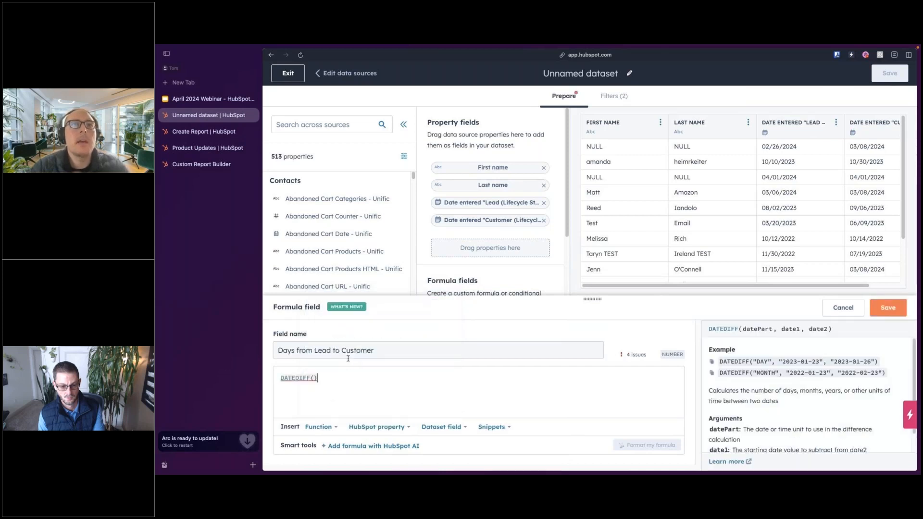
{"action": "left_click", "coordinate": [313, 378]}
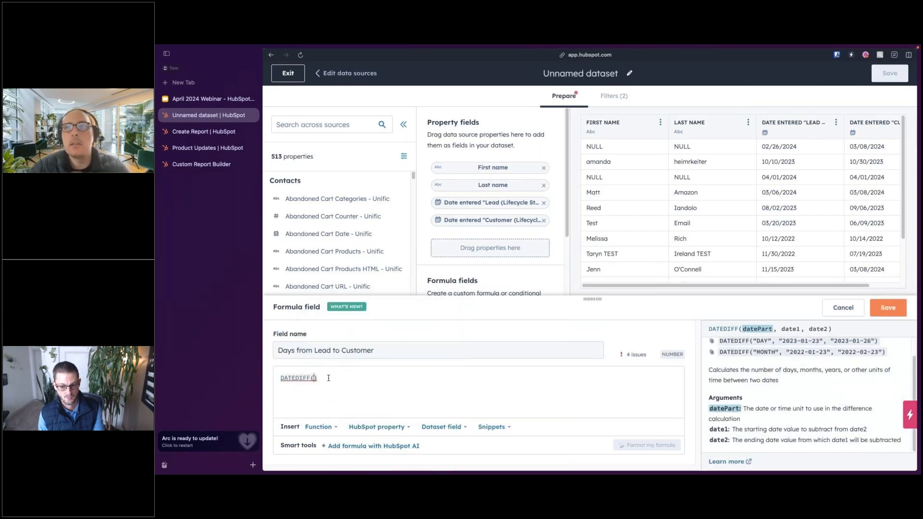
{"action": "left_click", "coordinate": [327, 378]}
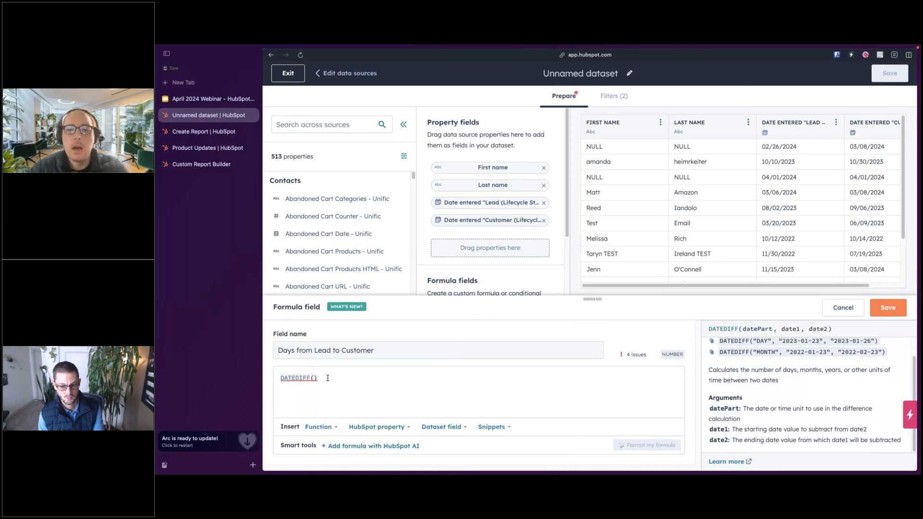
{"action": "key", "text": "super+a"}
{"action": "key", "text": "BackSpace"}
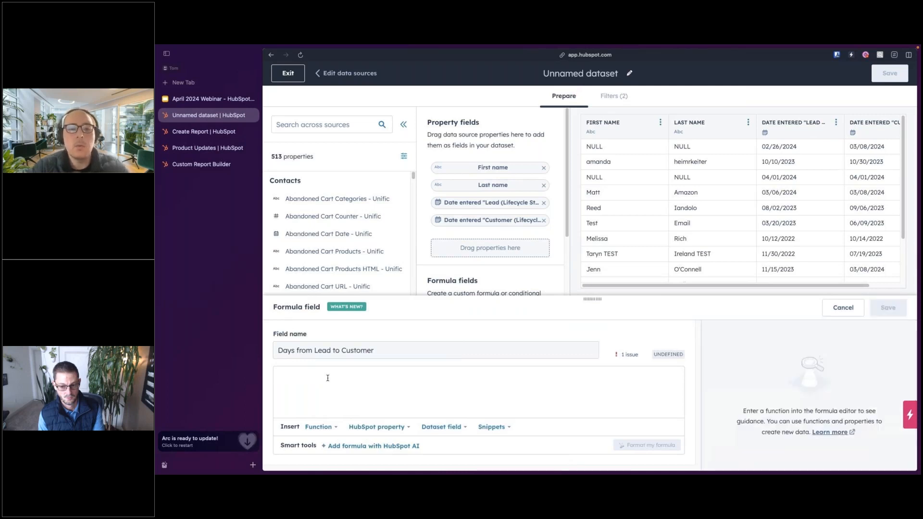
Step: Enter "date" in the formula and insert the suggested DATEDIFF function
{"action": "type", "text": "date"}
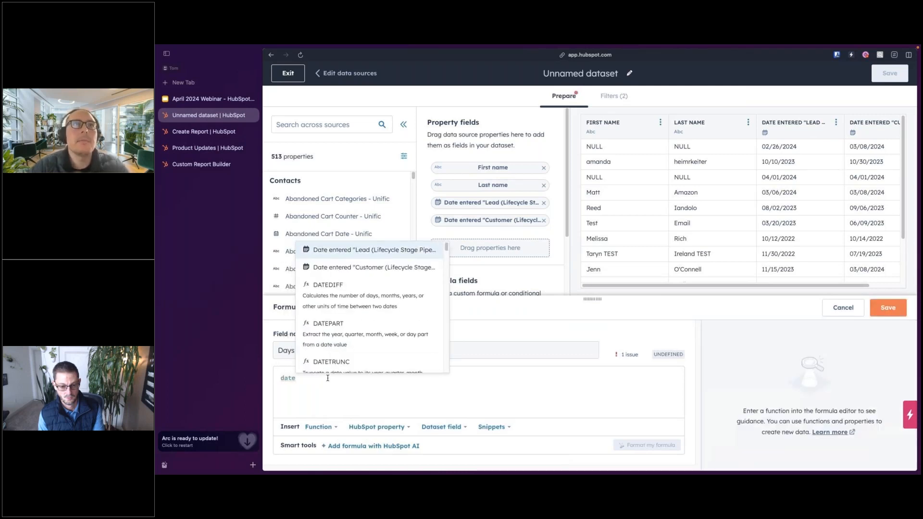
{"action": "scroll", "coordinate": [363, 307], "scroll_direction": "down", "scroll_amount": 1}
{"action": "scroll", "coordinate": [366, 307], "scroll_direction": "down", "scroll_amount": 1}
{"action": "scroll", "coordinate": [367, 307], "scroll_direction": "up", "scroll_amount": 2}
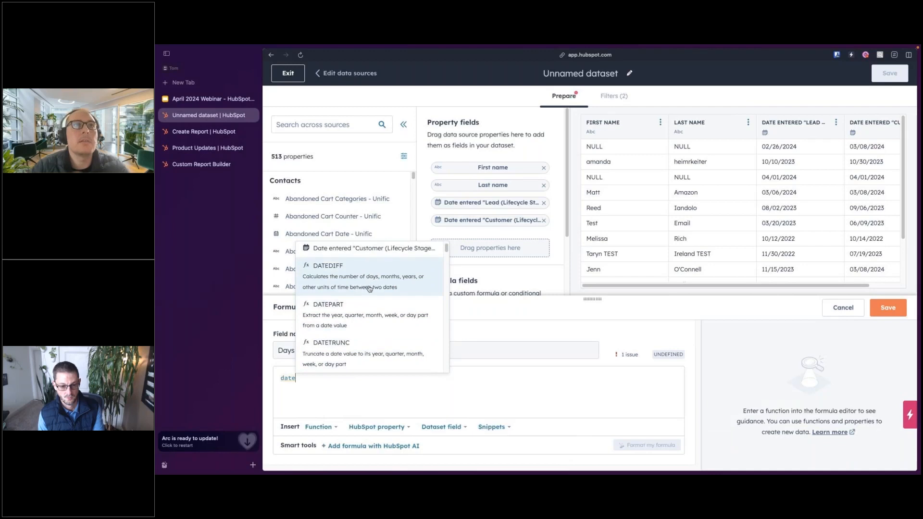
{"action": "left_click", "coordinate": [349, 275]}
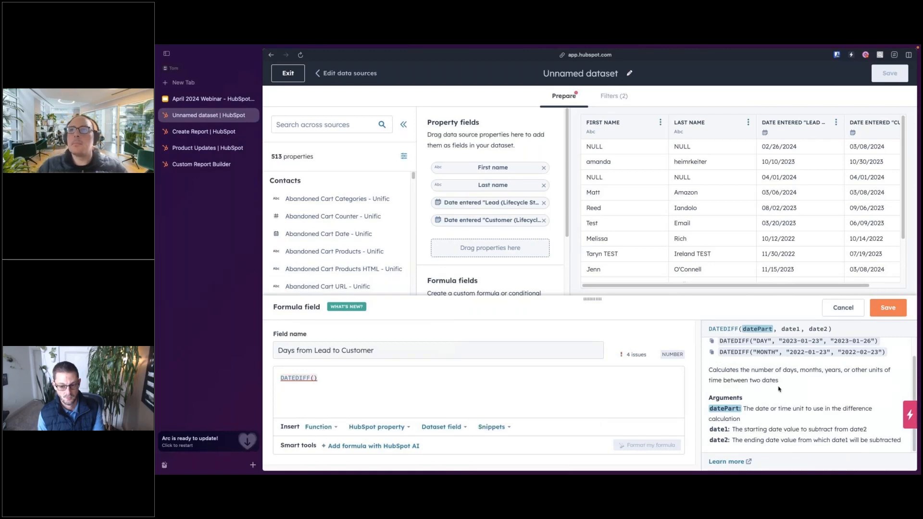
Step: Review the DATEDIFF syntax examples and arguments, and enter "DAY" as the function's datePart
{"action": "scroll", "coordinate": [780, 388], "scroll_direction": "up", "scroll_amount": 1}
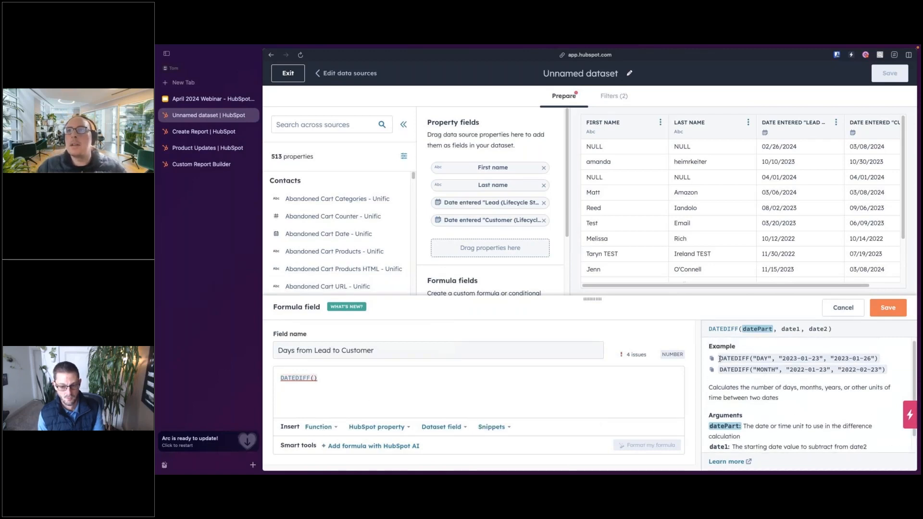
{"action": "scroll", "coordinate": [742, 390], "scroll_direction": "down", "scroll_amount": 1}
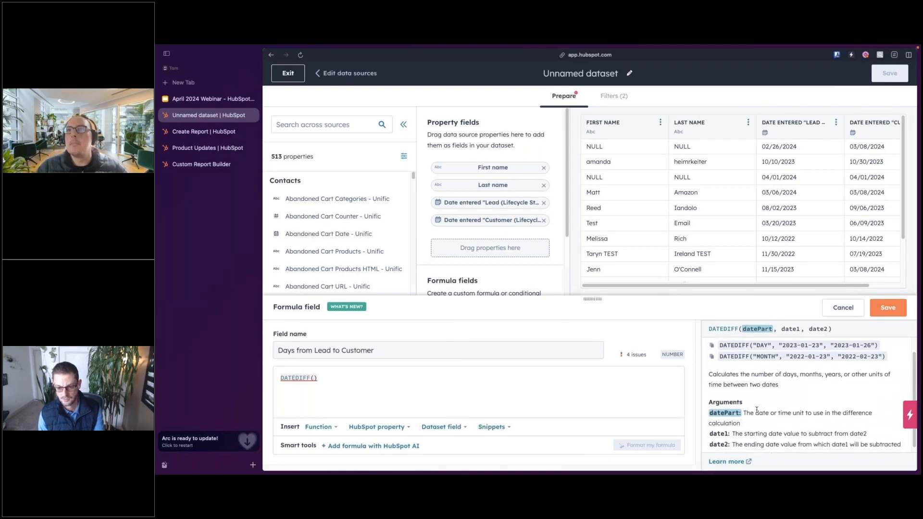
{"action": "scroll", "coordinate": [769, 387], "scroll_direction": "up", "scroll_amount": 1}
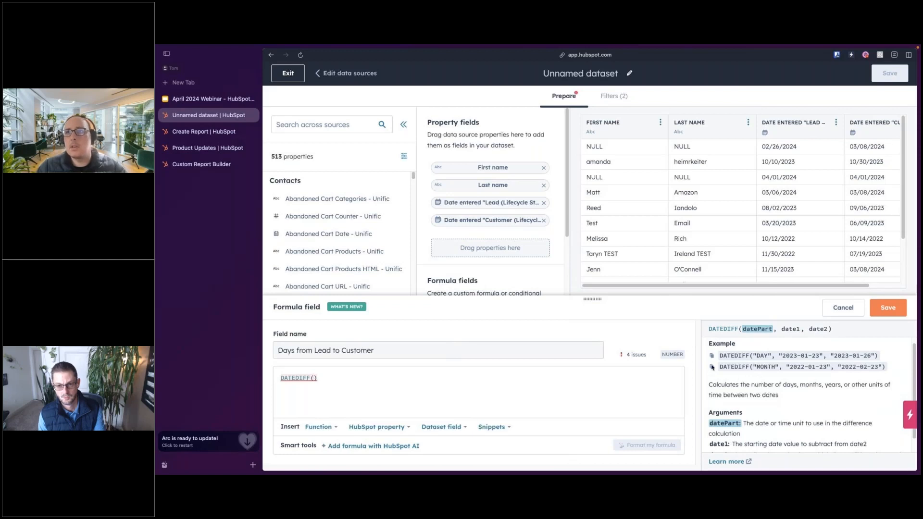
{"action": "type", "text": "\"DAY\""}
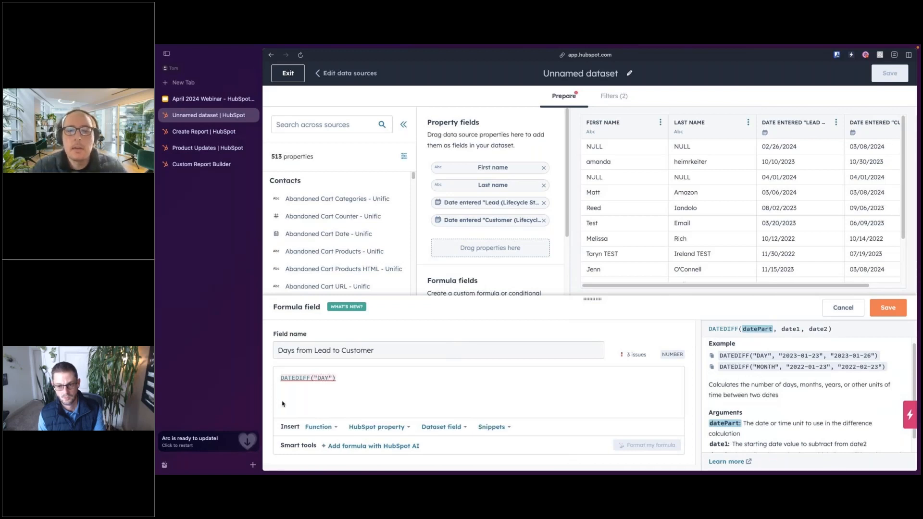
{"action": "type", "text": ","}
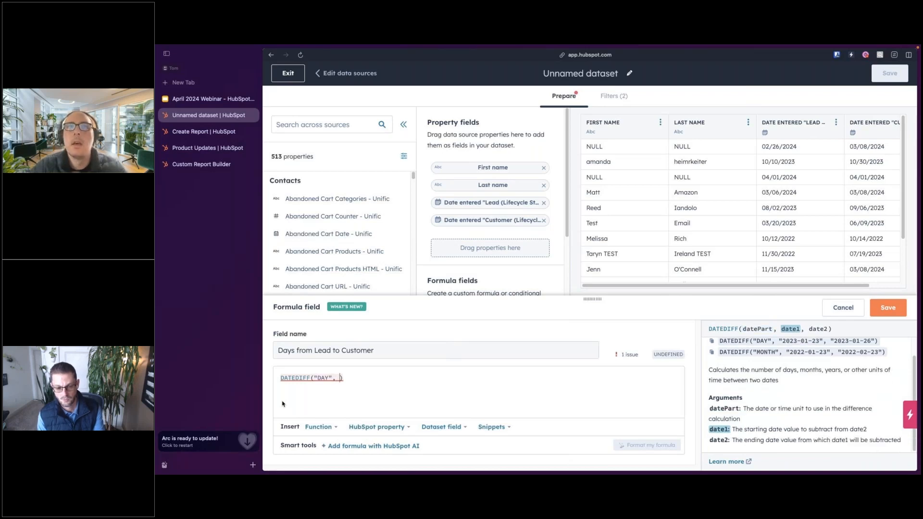
Step: Insert the dataset fields Date entered "Lead (Lifecycle Stage Pipeline)" as date1 and Date entered "Customer (Lifecycle Stage Pipeline)" as date2 of DATEDIFF
{"action": "left_click", "coordinate": [442, 427]}
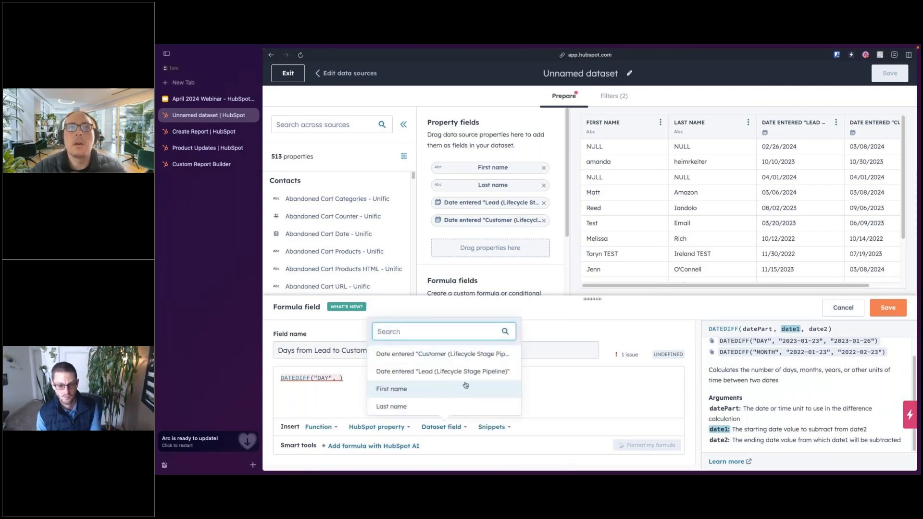
{"action": "left_click", "coordinate": [438, 373]}
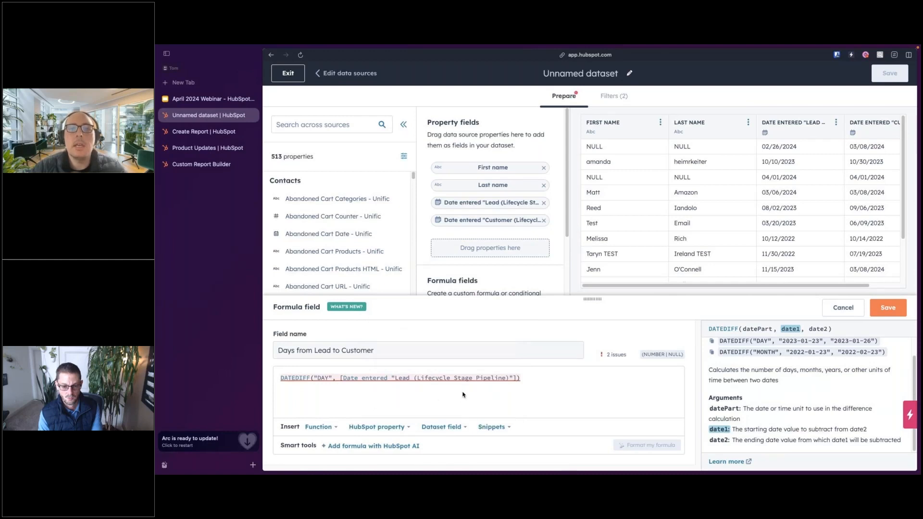
{"action": "type", "text": ","}
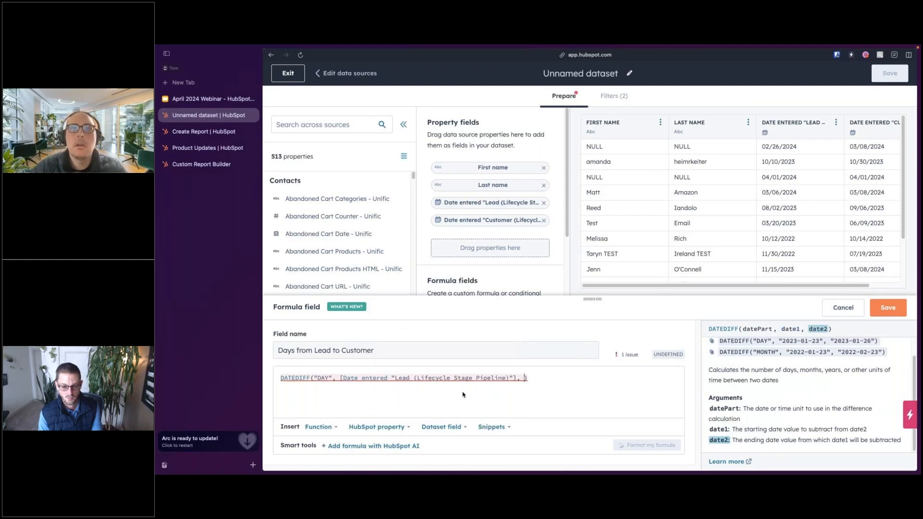
{"action": "left_click", "coordinate": [455, 427]}
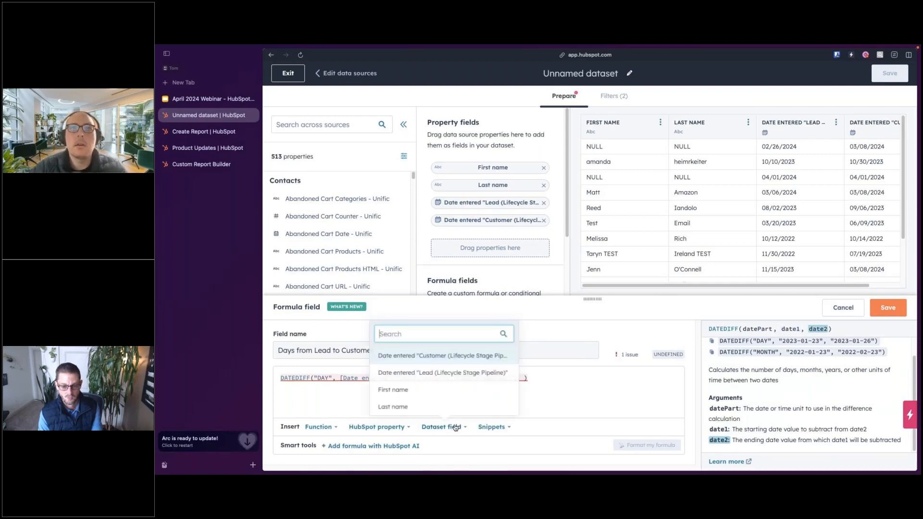
{"action": "left_click", "coordinate": [466, 357]}
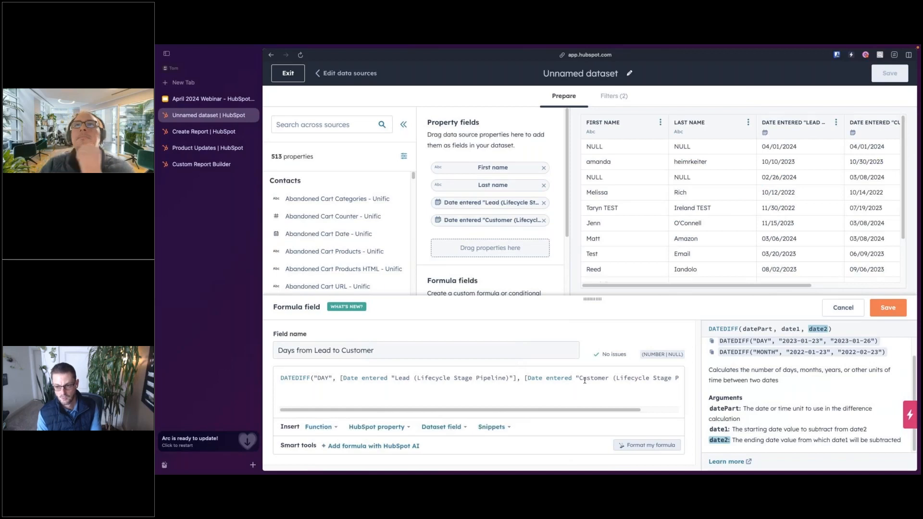
Step: Check the Days from Lead to Customer column in the dataset preview and save the formula field
{"action": "scroll", "coordinate": [820, 279], "scroll_direction": "right", "scroll_amount": 5}
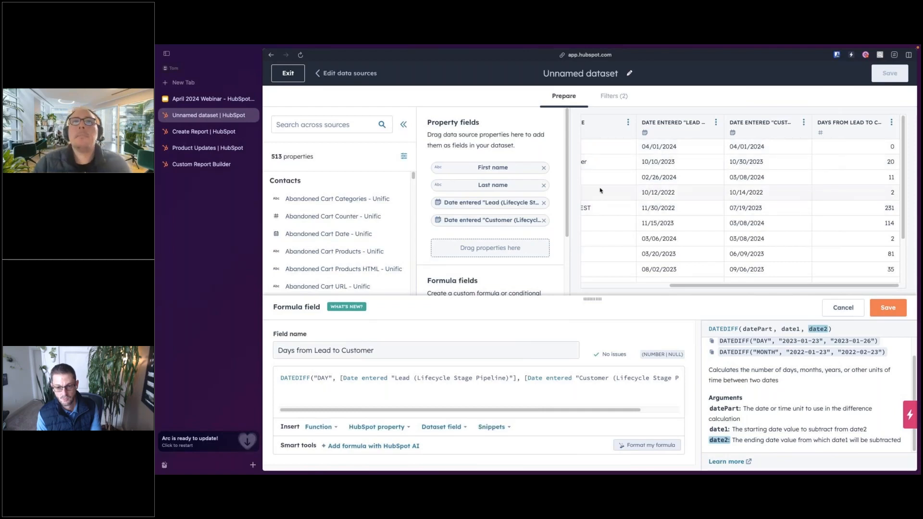
{"action": "left_click", "coordinate": [887, 308]}
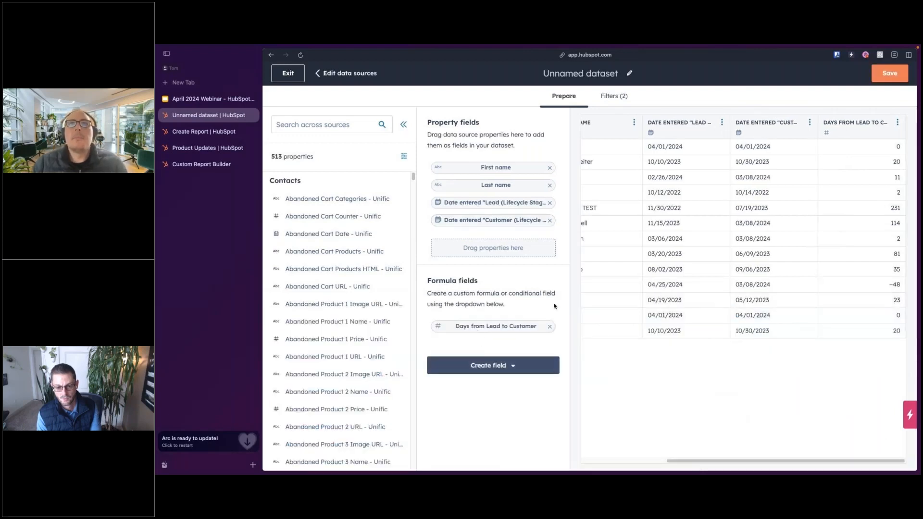
Step: Start a second formula field in the dataset
{"action": "left_click_drag", "start_coordinate": [706, 461], "coordinate": [719, 441]}
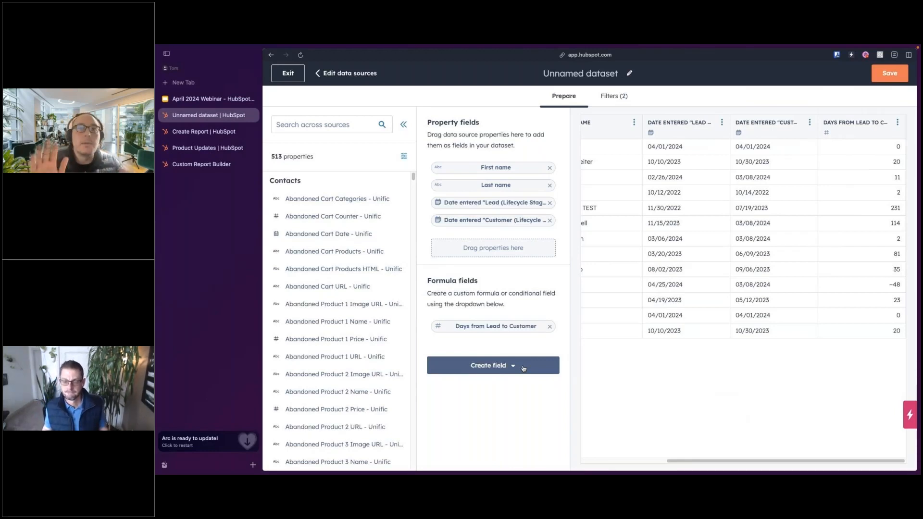
{"action": "left_click", "coordinate": [523, 369]}
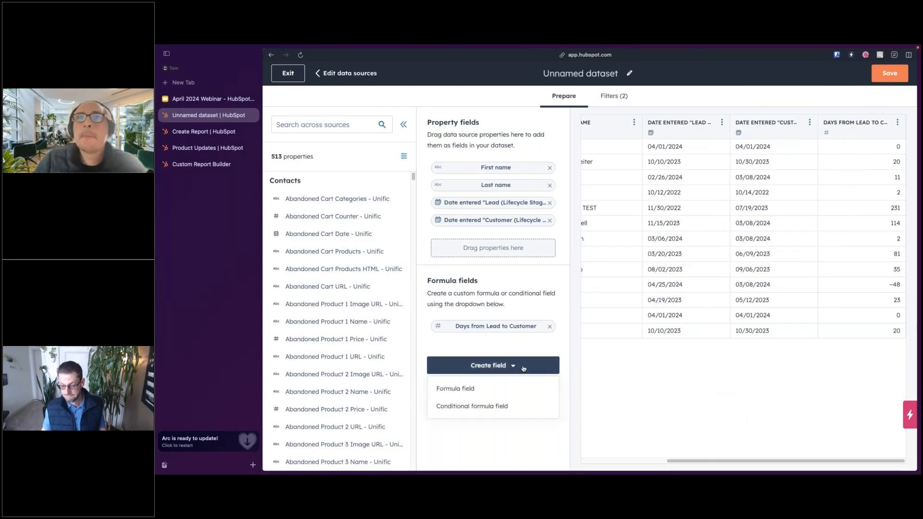
{"action": "left_click", "coordinate": [466, 390]}
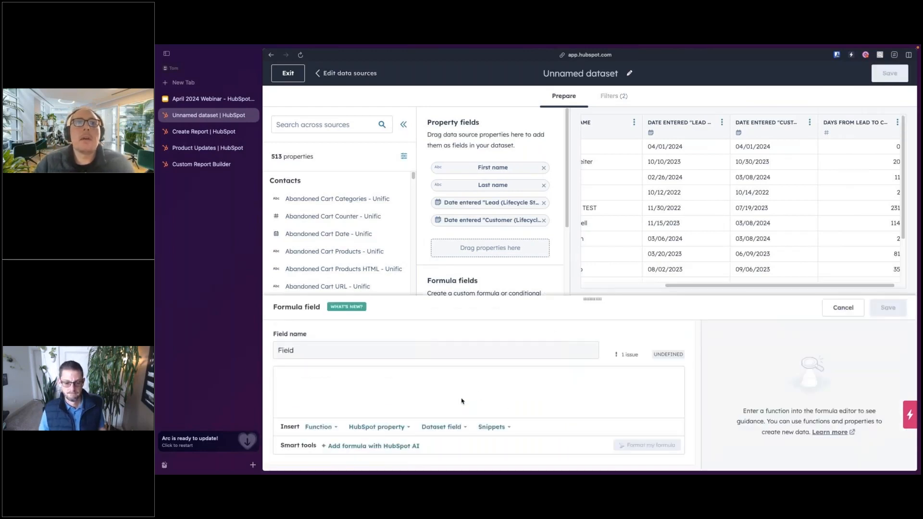
{"action": "left_click", "coordinate": [365, 447]}
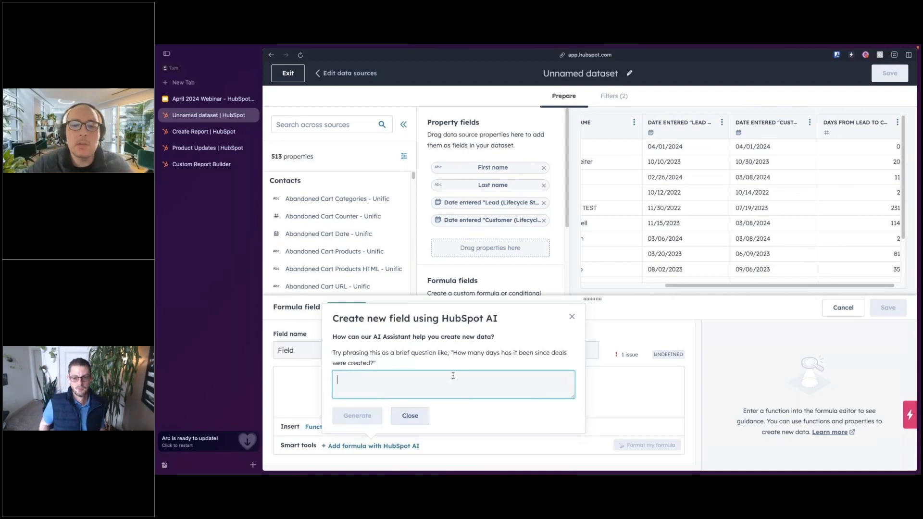
{"action": "type", "text": "if"}
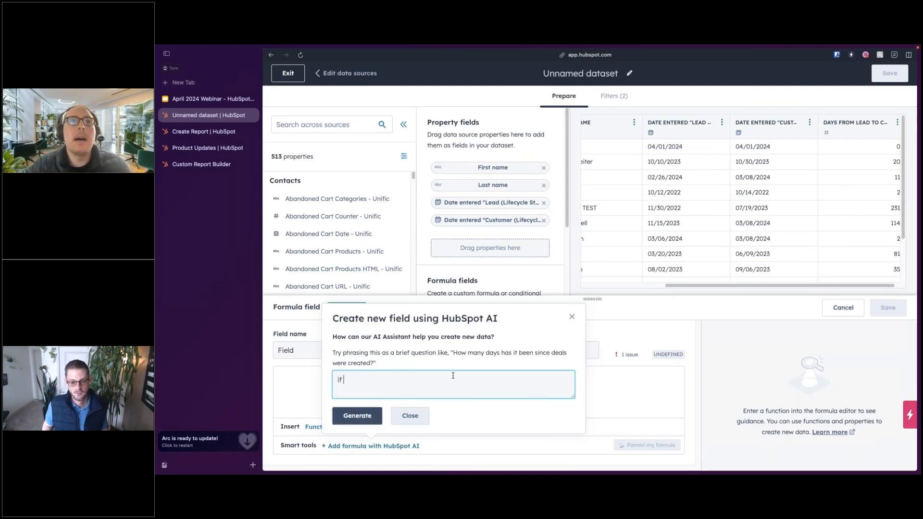
{"action": "left_click", "coordinate": [406, 416]}
Step: Insert the Days from Lead to Customer dataset field into the formula, copy its bracketed reference and clear the formula
{"action": "left_click", "coordinate": [440, 427]}
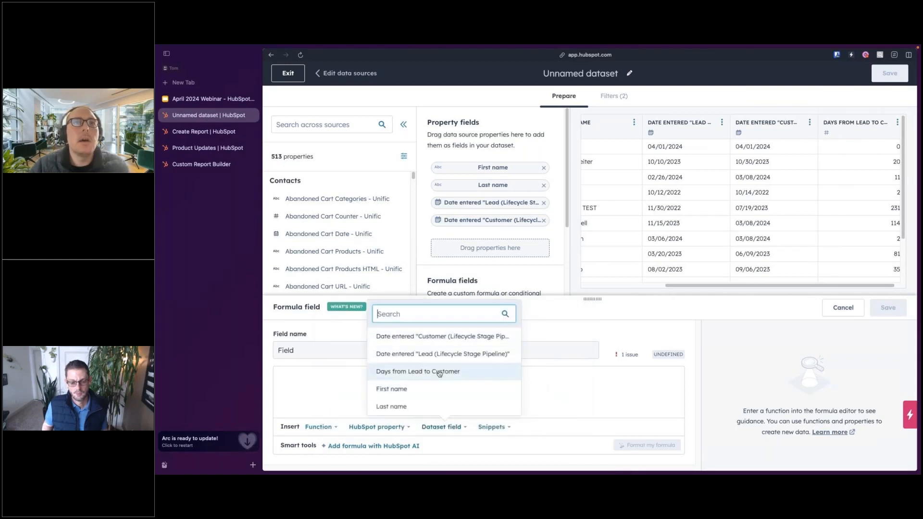
{"action": "left_click", "coordinate": [438, 374]}
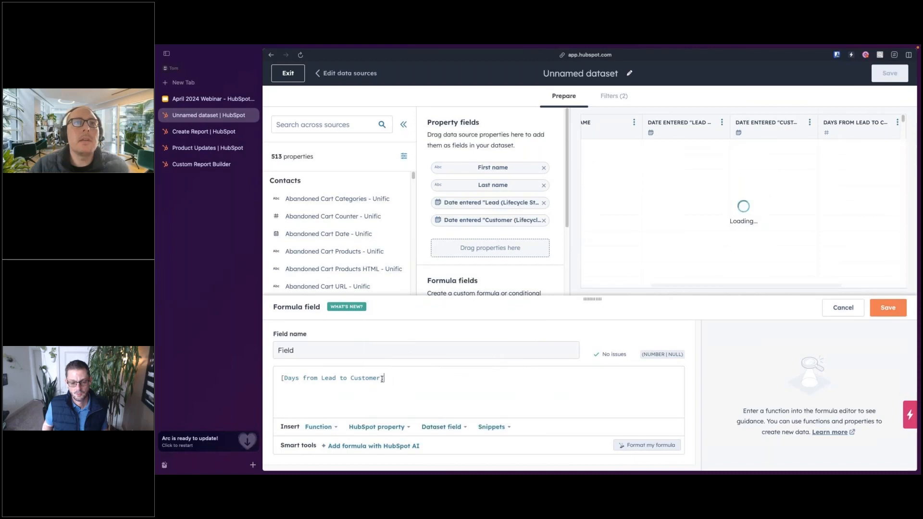
{"action": "left_click_drag", "start_coordinate": [385, 378], "coordinate": [274, 377]}
{"action": "key", "text": "super+c"}
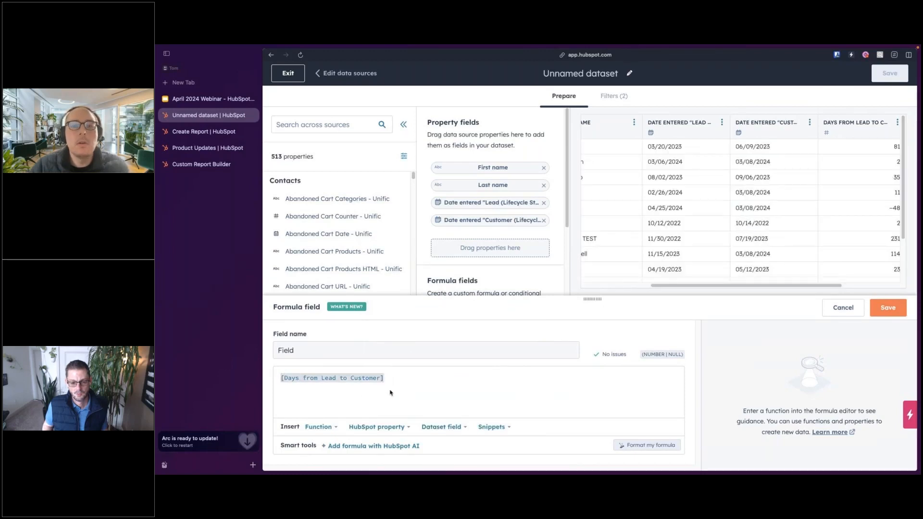
{"action": "key", "text": "BackSpace"}
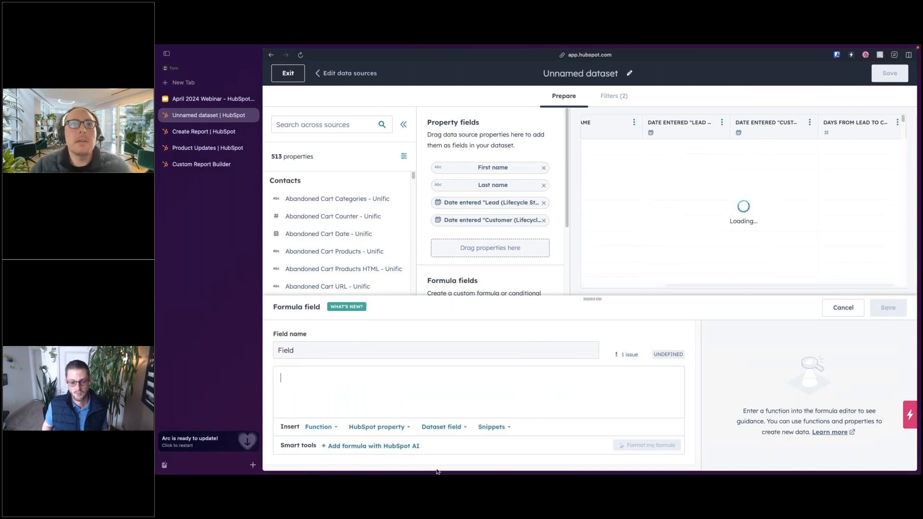
Step: Start a HubSpot AI formula prompt with the line: if [Days from Lead to Customer] < 15 output "Short"
{"action": "left_click", "coordinate": [401, 446]}
{"action": "type", "text": "If"}
{"action": "key", "text": "super+v"}
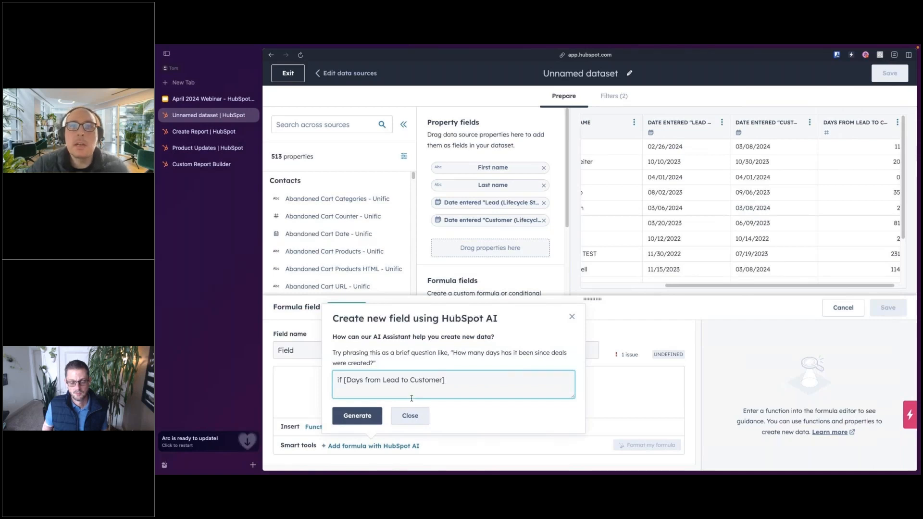
{"action": "type", "text": "< 1"}
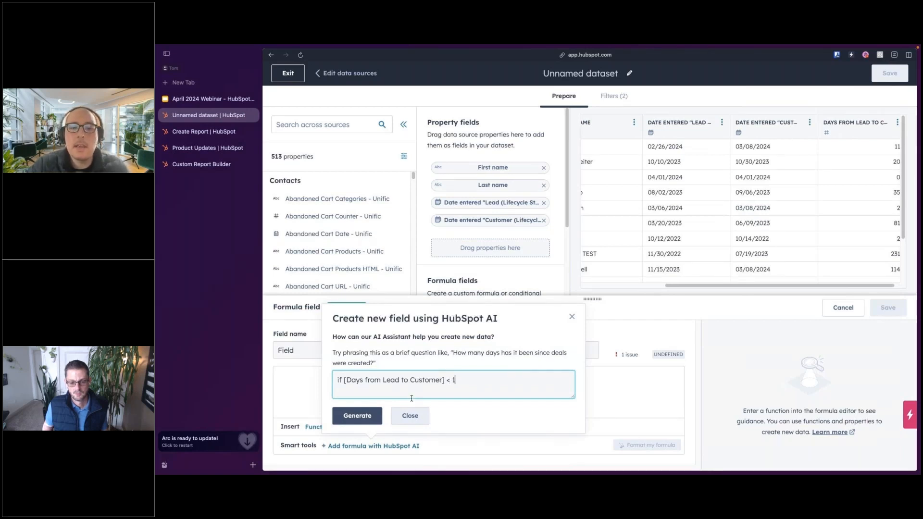
{"action": "type", "text": "5 out"}
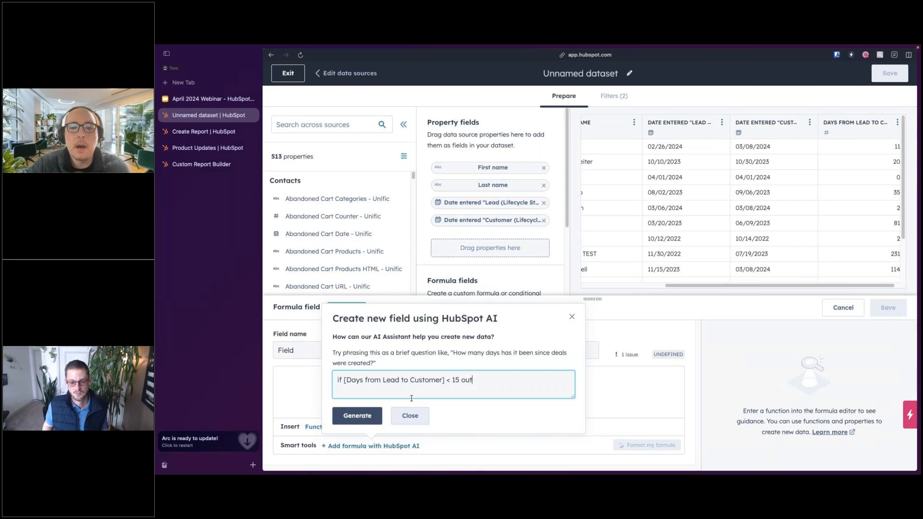
{"action": "type", "text": "put \"Short"}
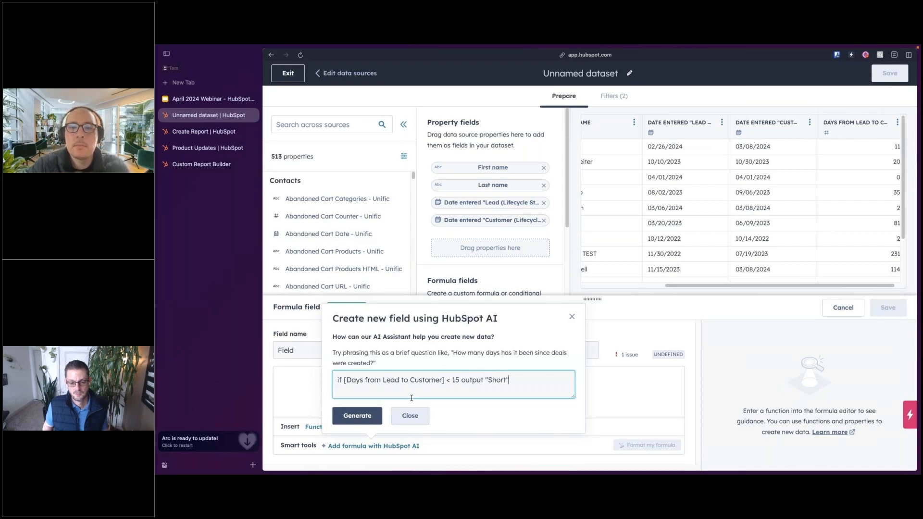
{"action": "type", "text": "\" "}
Step: Add a second line to the AI prompt: if [Days from Lead to Customer] > 15 < 25 output "Medium"
{"action": "type", "text": "if"}
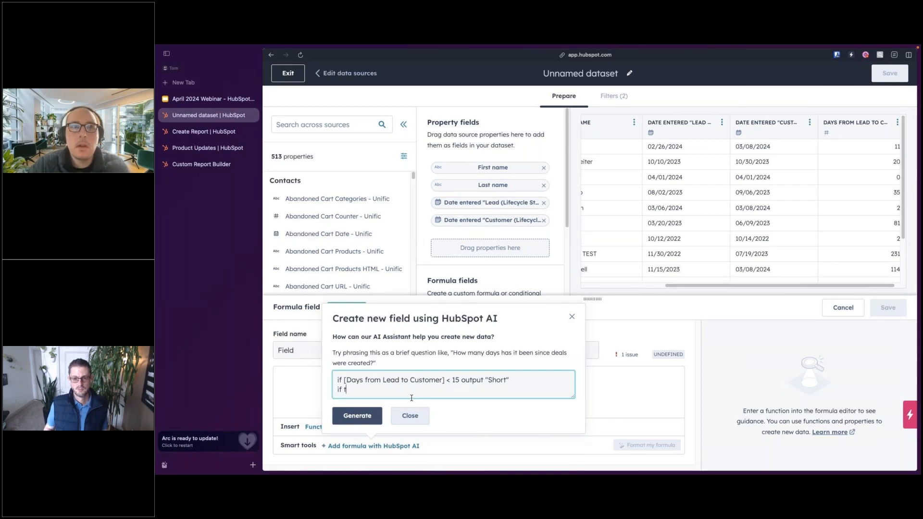
{"action": "key", "text": "ctrl+v"}
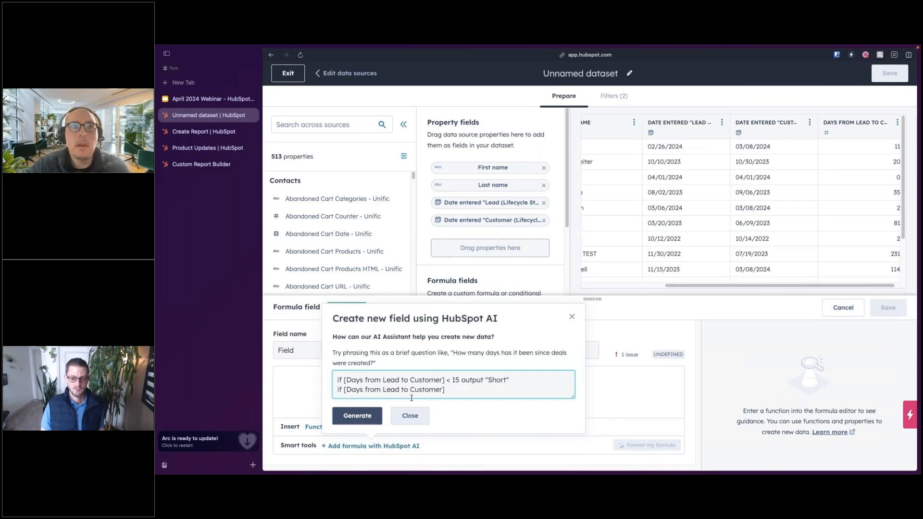
{"action": "type", "text": "> 15"}
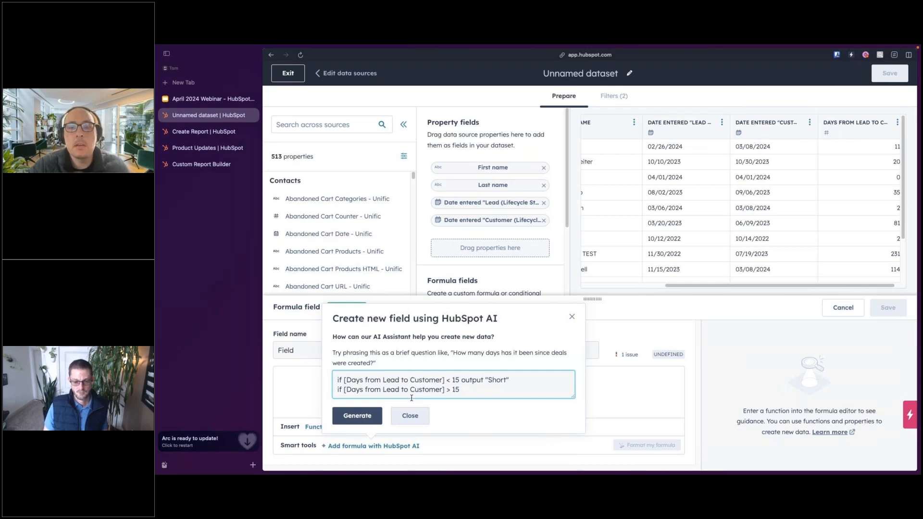
{"action": "type", "text": " < 2"}
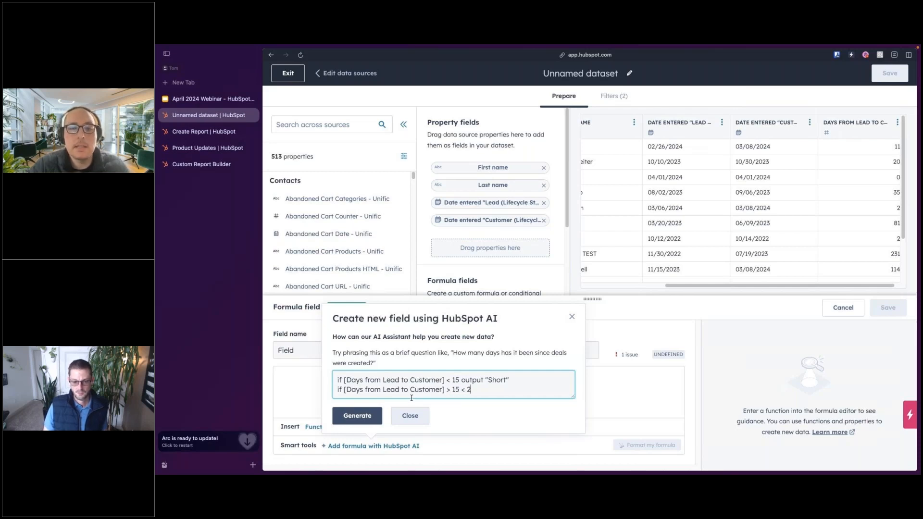
{"action": "type", "text": "5 output \"Medie"}
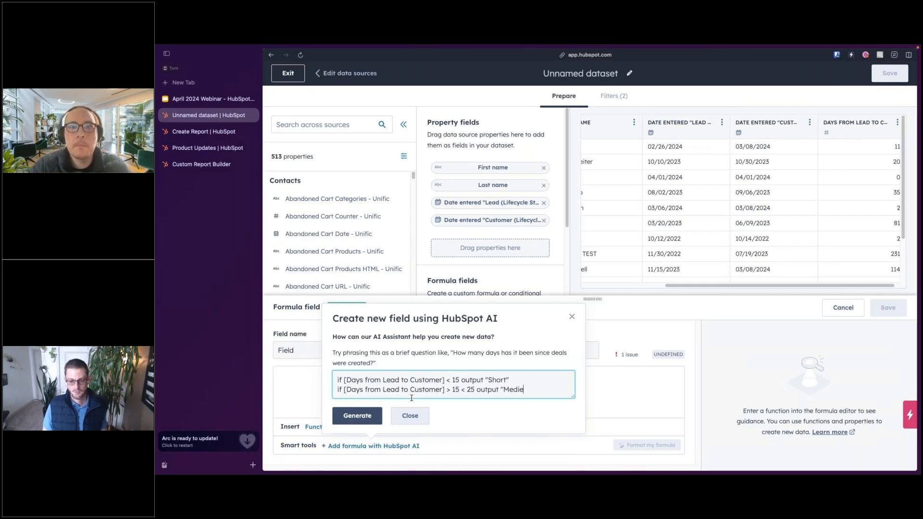
{"action": "key", "text": "BackSpace"}
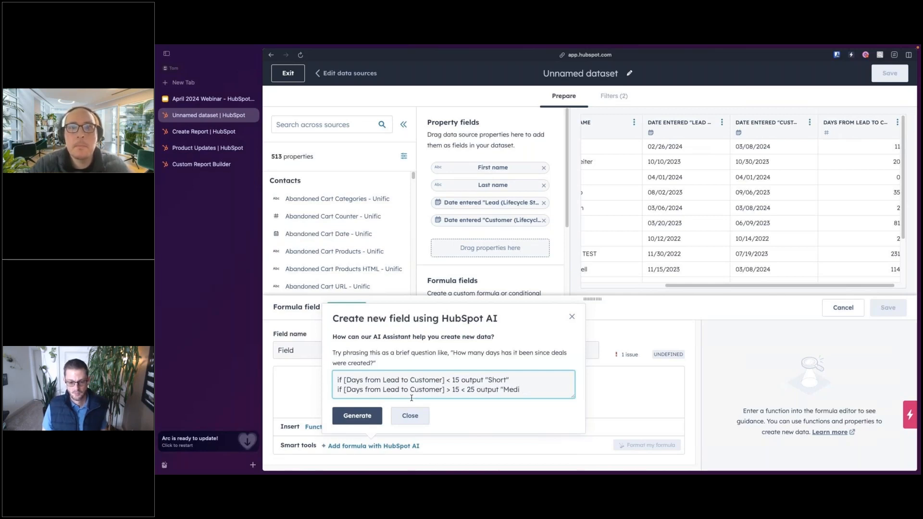
{"action": "type", "text": "um"}
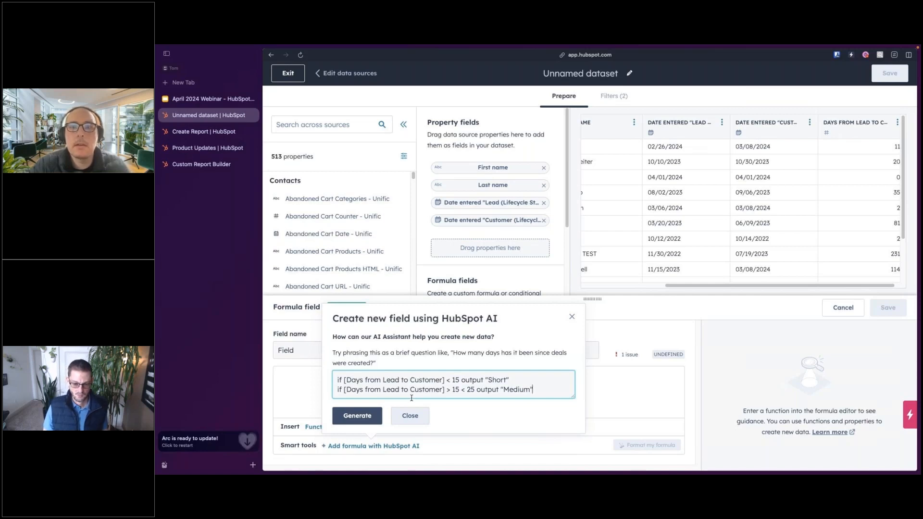
Step: Add a third line to the AI prompt, if [Days from Lead to Customer] > 25 output "Long", and generate the formula
{"action": "key", "text": "Return"}
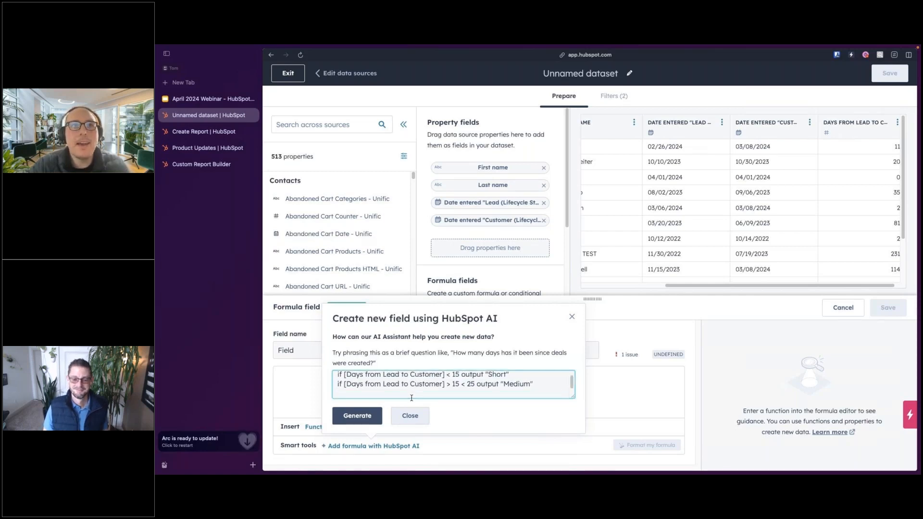
{"action": "type", "text": "if"}
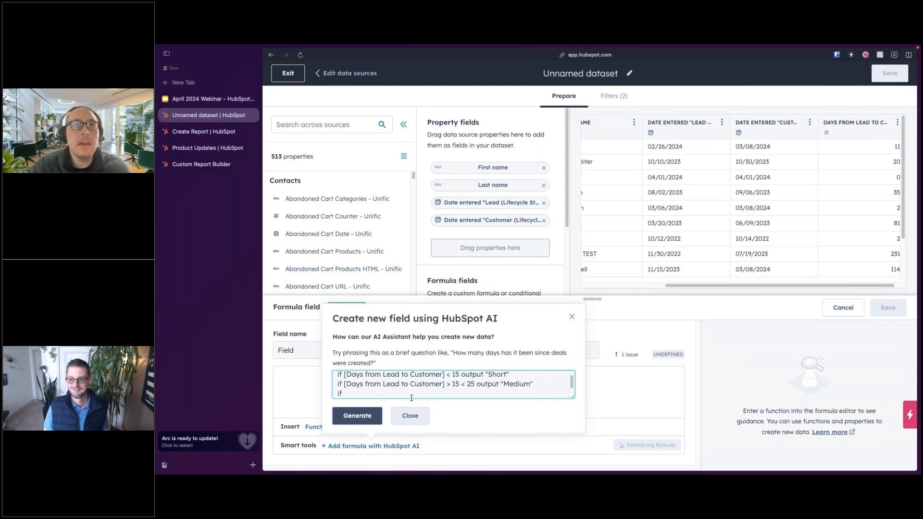
{"action": "key", "text": "ctrl+v"}
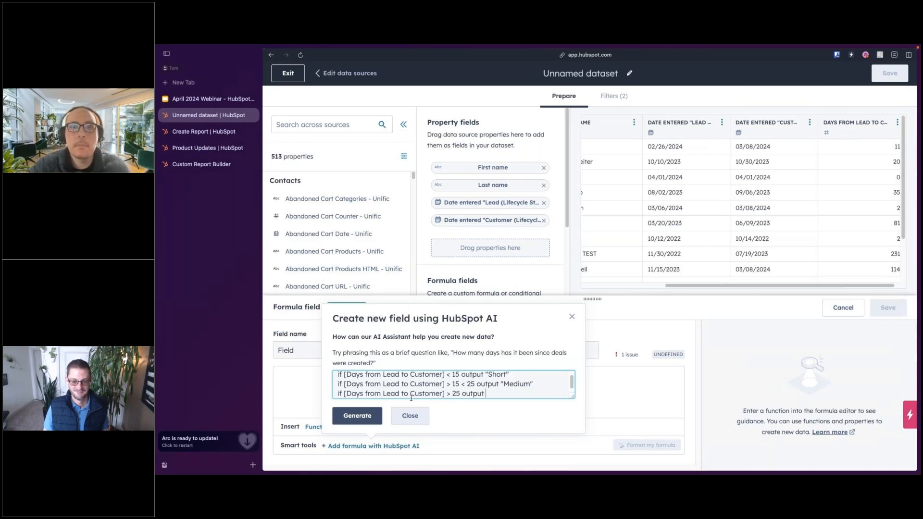
{"action": "type", "text": "ng"}
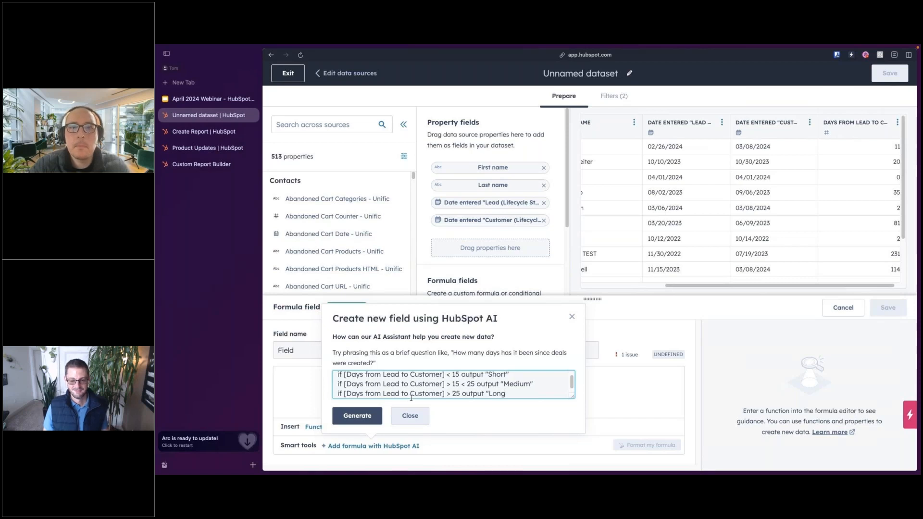
{"action": "type", "text": "\""}
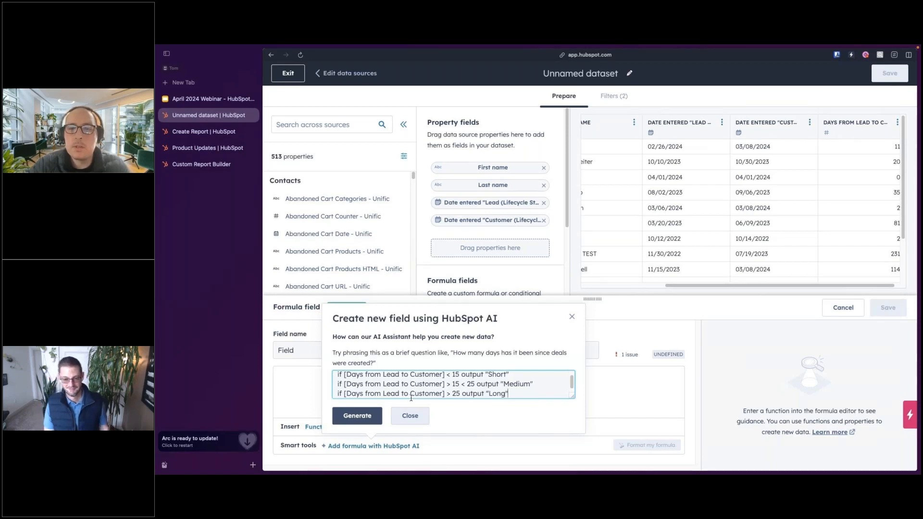
{"action": "left_click", "coordinate": [364, 416]}
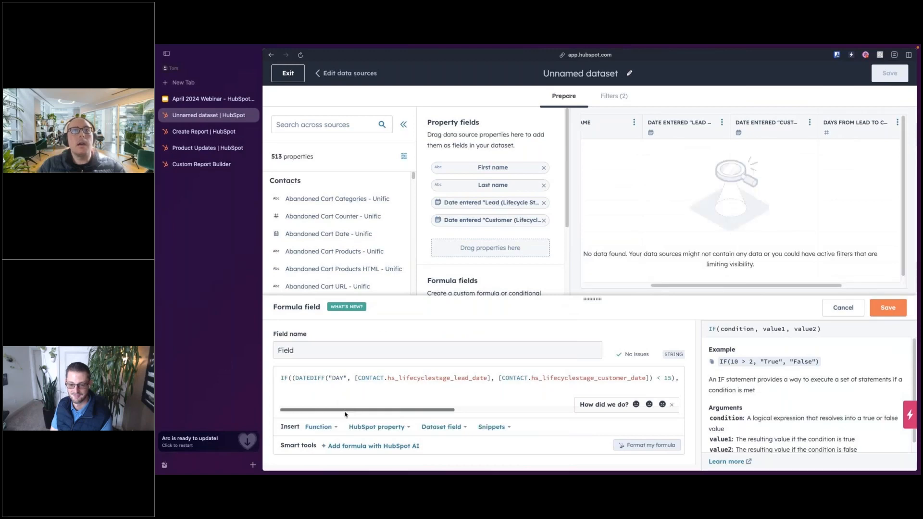
Step: Review the full generated IF formula and compare its output column with the days from lead to customer in the data preview
{"action": "left_click_drag", "start_coordinate": [355, 411], "coordinate": [543, 425]}
{"action": "left_click_drag", "start_coordinate": [737, 285], "coordinate": [840, 179]}
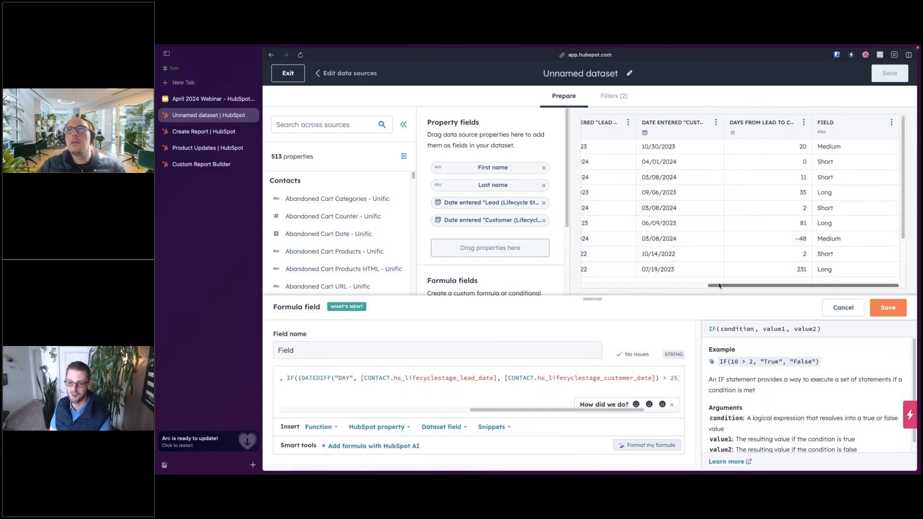
{"action": "scroll", "coordinate": [744, 256], "scroll_direction": "down", "scroll_amount": 3}
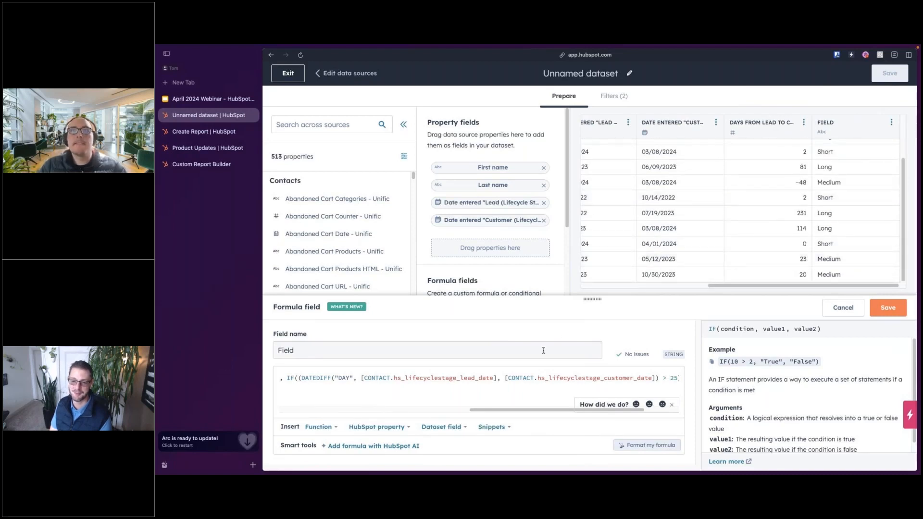
{"action": "left_click_drag", "start_coordinate": [524, 413], "coordinate": [773, 217]}
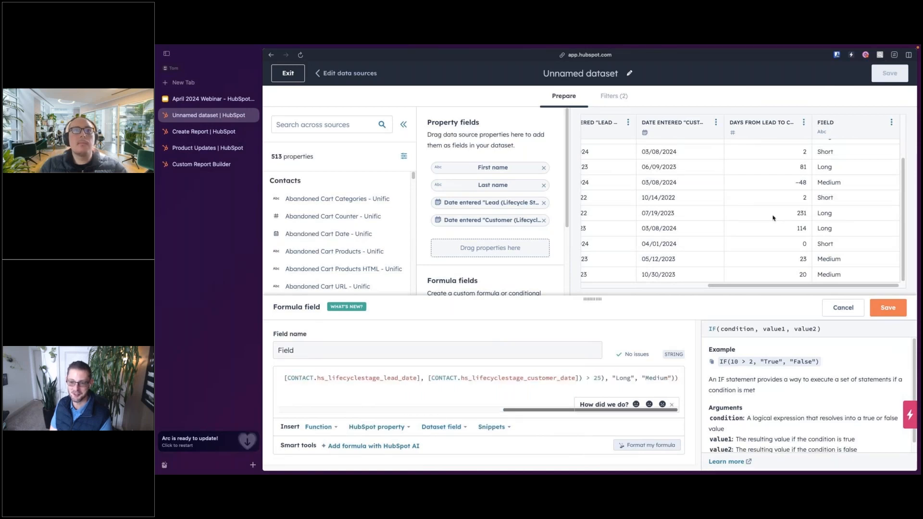
{"action": "left_click_drag", "start_coordinate": [523, 410], "coordinate": [284, 413]}
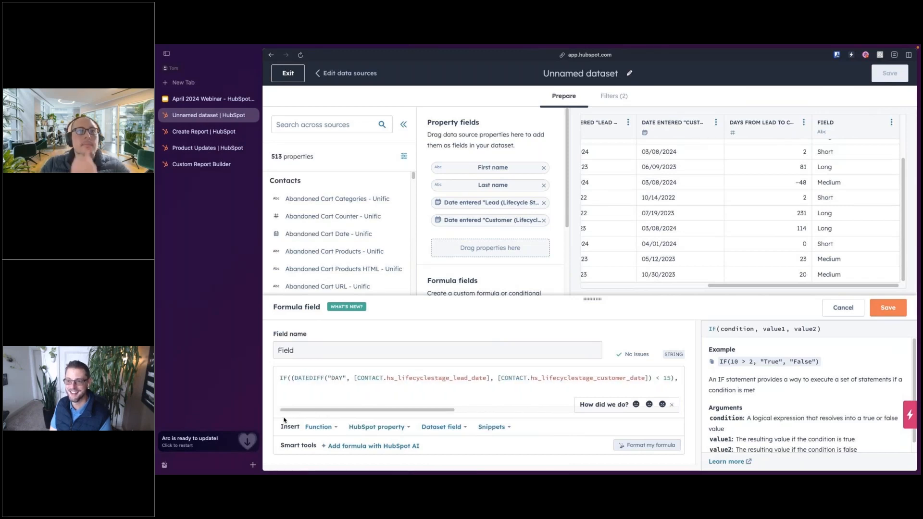
Step: Name the AI-generated formula field Length, highlight its lead date reference, and discard the field
{"action": "double_click", "coordinate": [299, 348]}
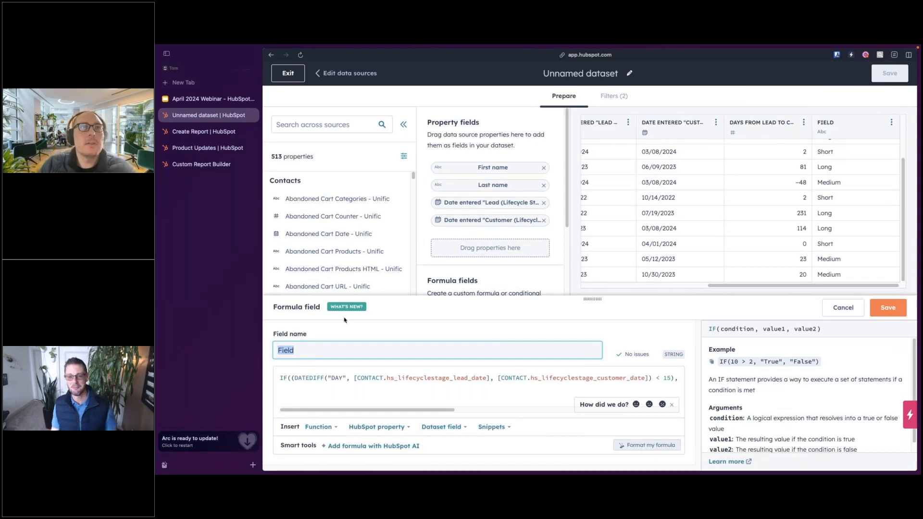
{"action": "type", "text": "L"}
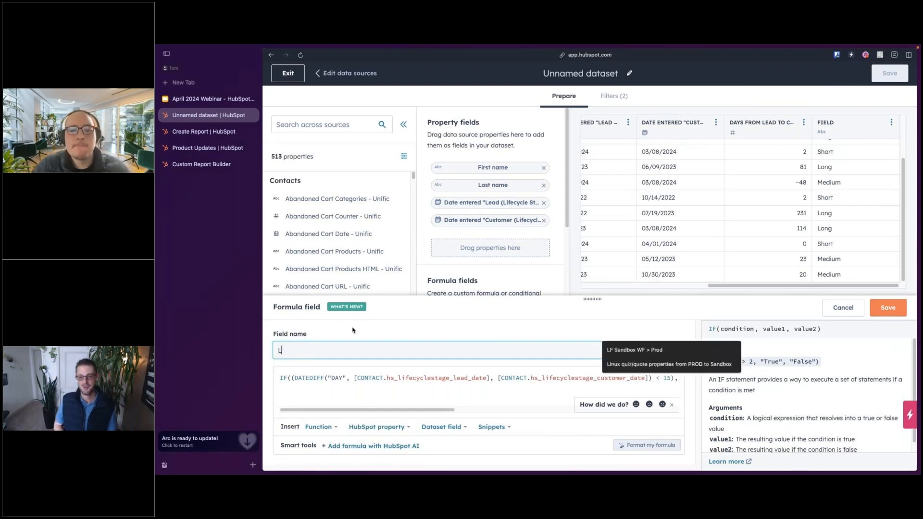
{"action": "type", "text": "enggth"}
{"action": "key", "text": "BackSpace"}
{"action": "key", "text": "BackSpace"}
{"action": "key", "text": "BackSpace"}
{"action": "type", "text": "th"}
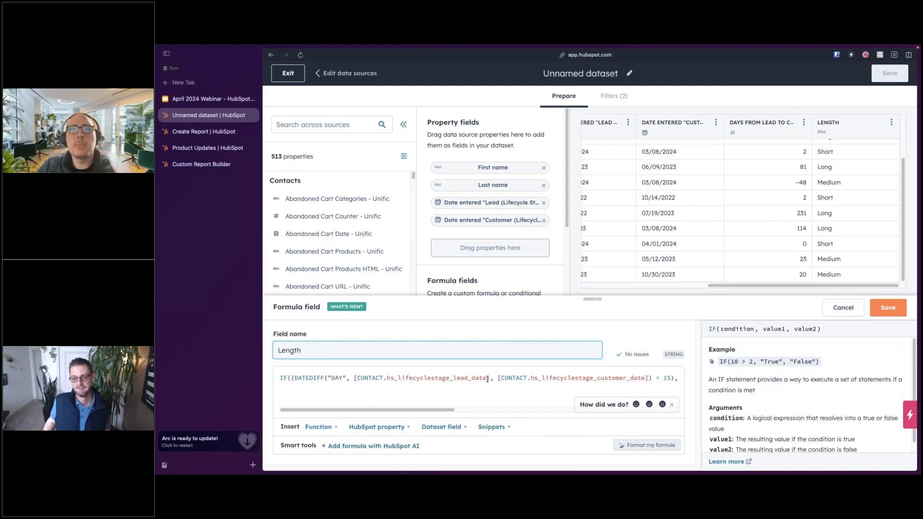
{"action": "left_click_drag", "start_coordinate": [487, 379], "coordinate": [357, 376]}
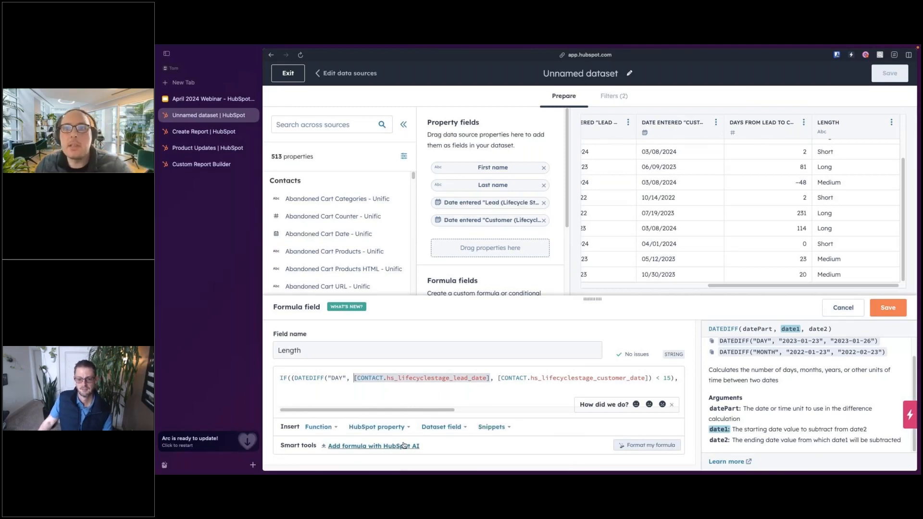
{"action": "left_click", "coordinate": [842, 308]}
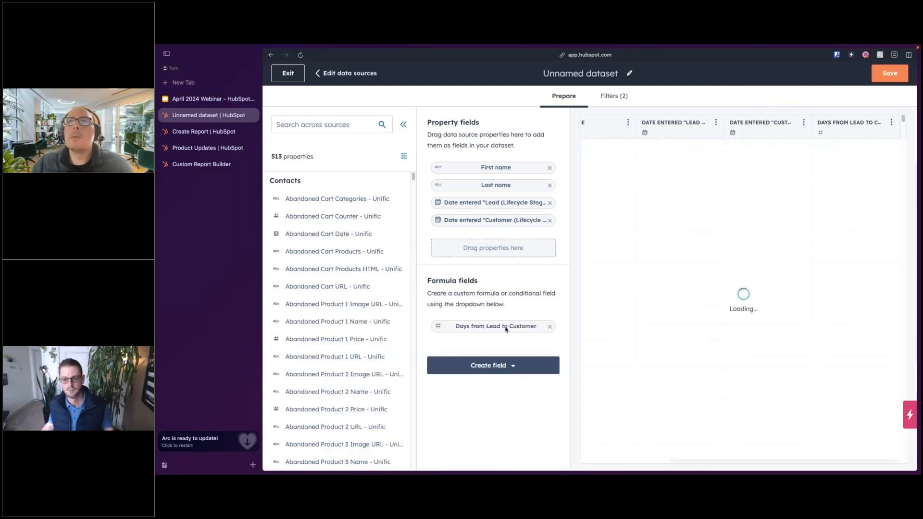
Step: Create a conditional formula field with the IF condition [Days from Lead to Customer] < 15
{"action": "left_click", "coordinate": [517, 369]}
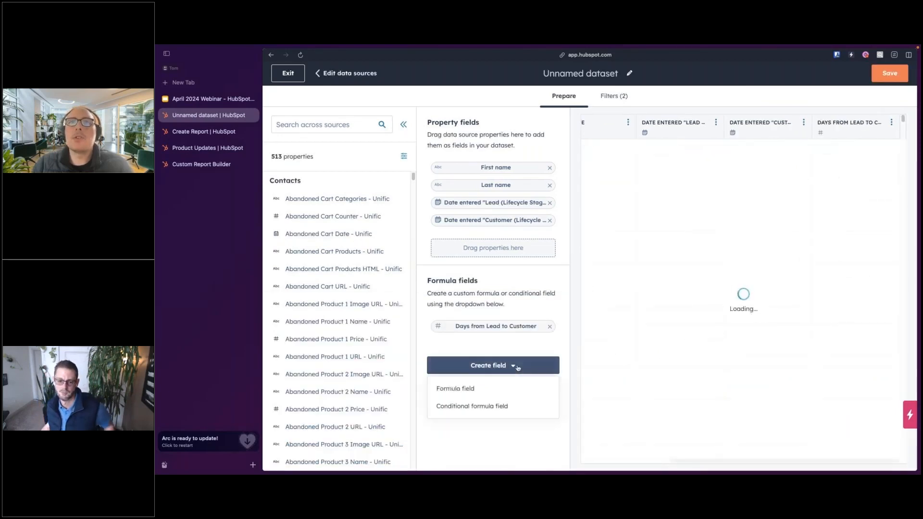
{"action": "left_click", "coordinate": [482, 407]}
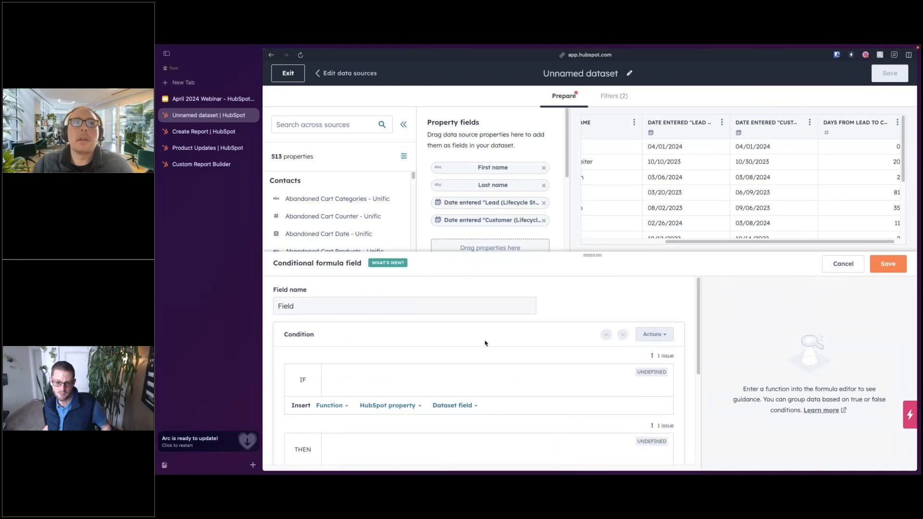
{"action": "scroll", "coordinate": [485, 342], "scroll_direction": "down", "scroll_amount": 2}
{"action": "scroll", "coordinate": [485, 343], "scroll_direction": "down", "scroll_amount": 1}
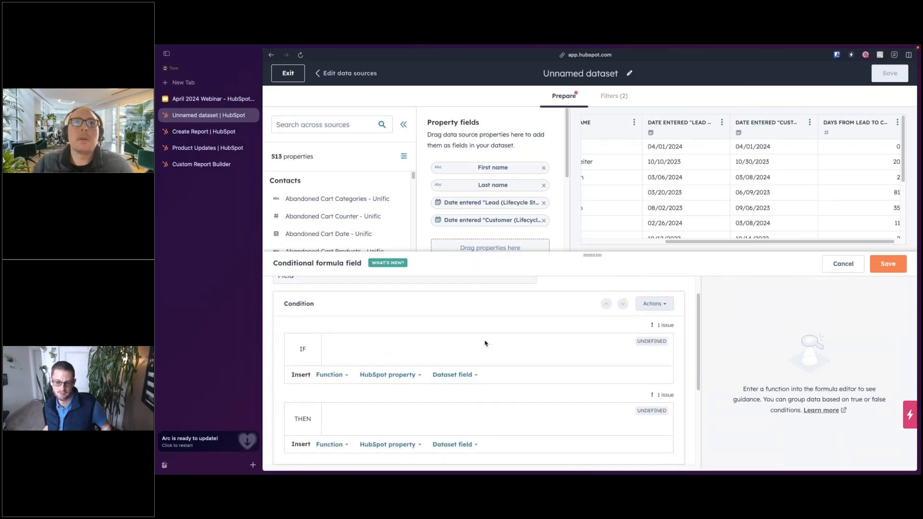
{"action": "left_click", "coordinate": [346, 340]}
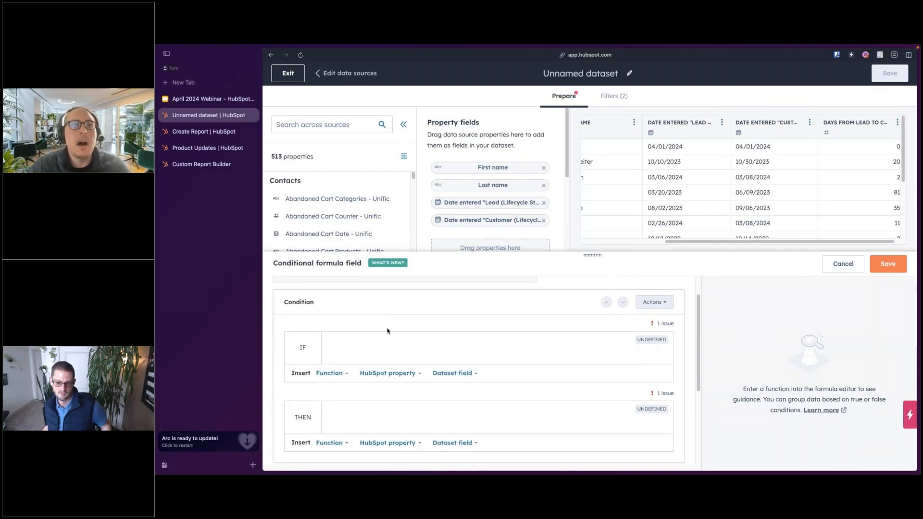
{"action": "type", "text": "[Days from Lead to Customer]"}
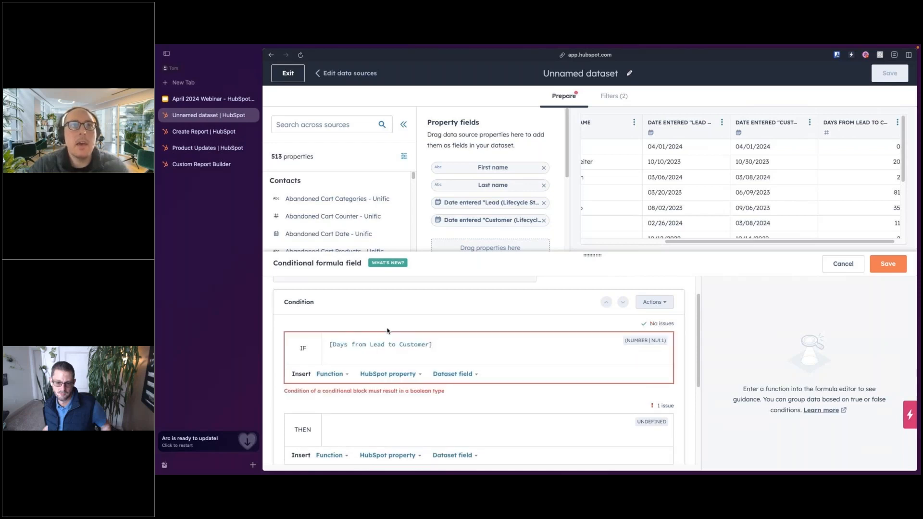
{"action": "type", "text": "<"}
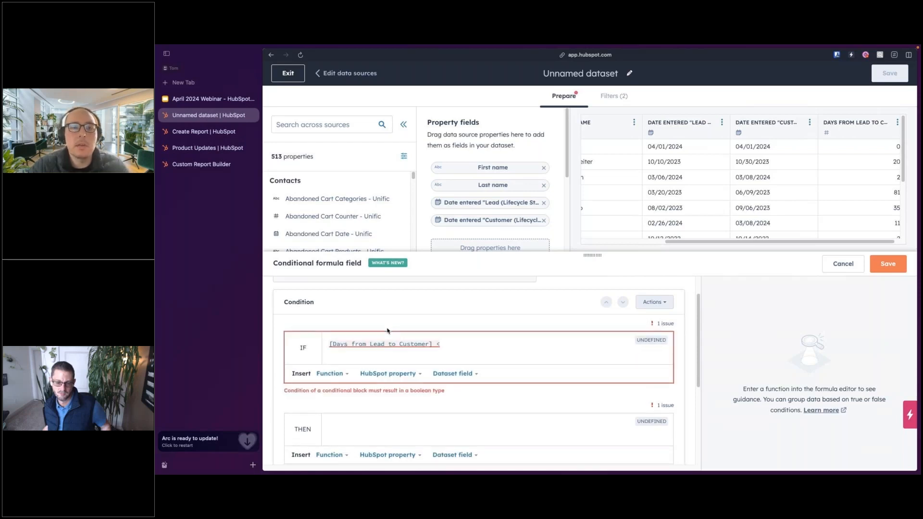
{"action": "type", "text": " 15"}
Step: Set the THEN output of the first condition to "Short"
{"action": "scroll", "coordinate": [387, 331], "scroll_direction": "down", "scroll_amount": 1}
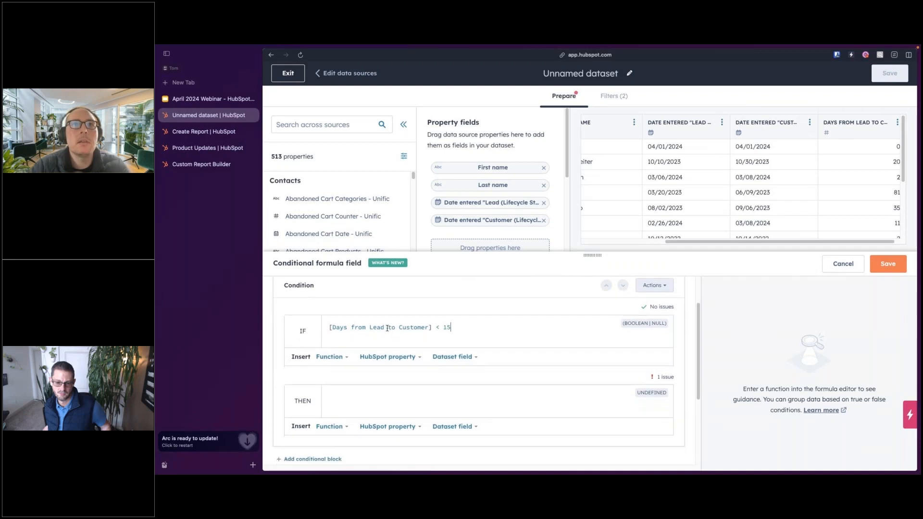
{"action": "scroll", "coordinate": [346, 394], "scroll_direction": "down", "scroll_amount": 1}
{"action": "left_click", "coordinate": [346, 397]}
{"action": "type", "text": "\"Short\""}
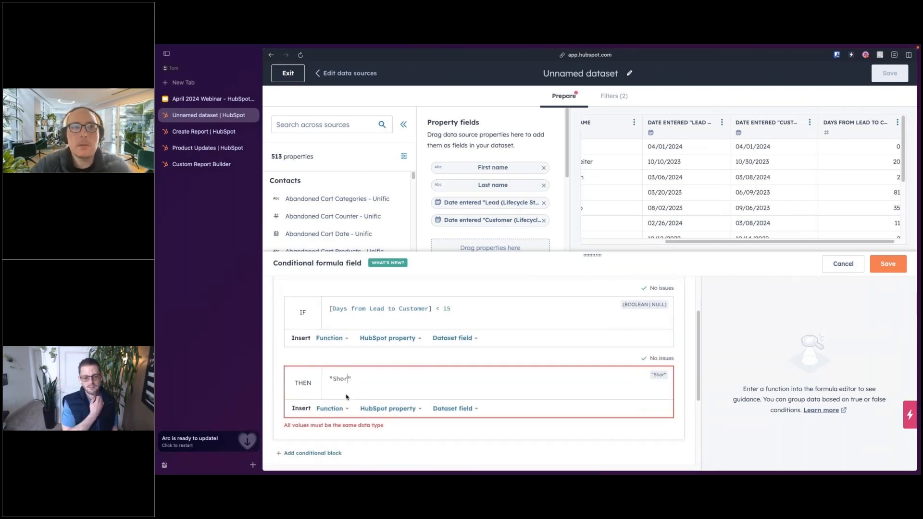
Step: Set the default ELSE value of the conditional formula to NULL
{"action": "scroll", "coordinate": [347, 396], "scroll_direction": "down", "scroll_amount": 2}
{"action": "scroll", "coordinate": [346, 397], "scroll_direction": "down", "scroll_amount": 2}
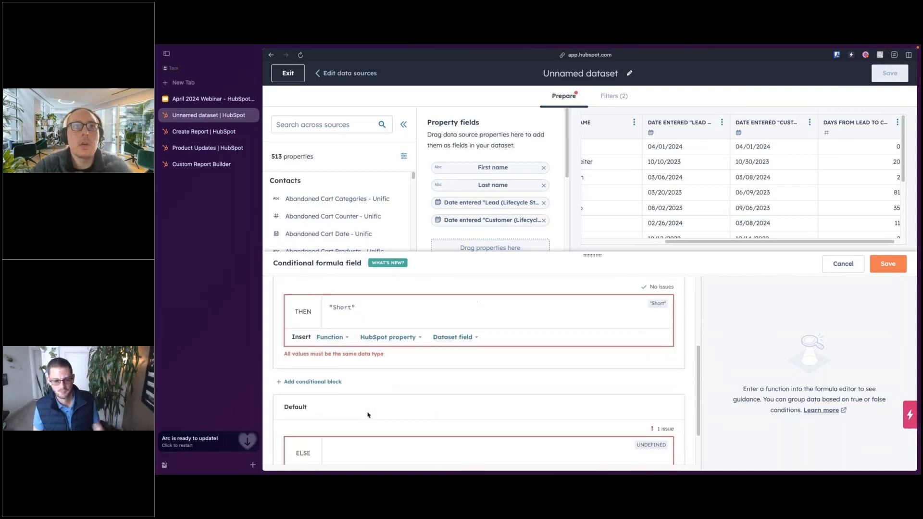
{"action": "left_click", "coordinate": [345, 448]}
{"action": "scroll", "coordinate": [345, 447], "scroll_direction": "down", "scroll_amount": 2}
{"action": "type", "text": "NULL"}
{"action": "scroll", "coordinate": [344, 449], "scroll_direction": "up", "scroll_amount": 3}
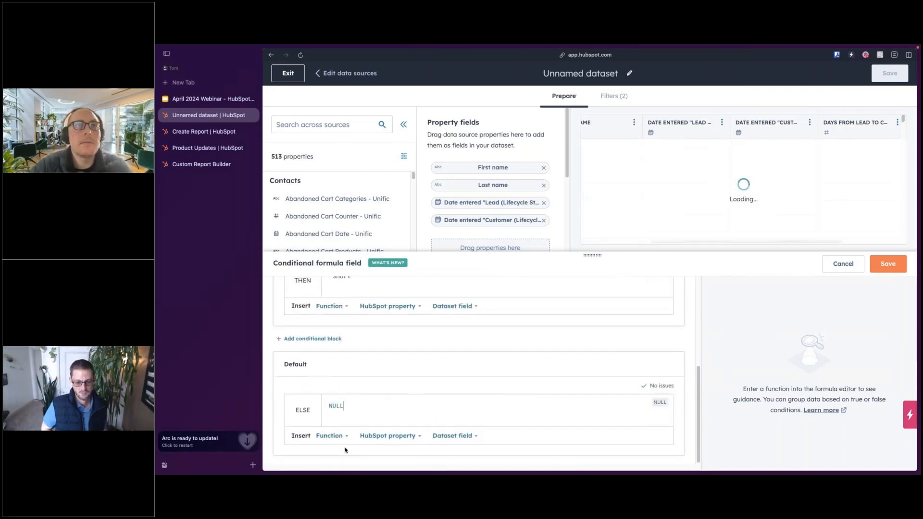
Step: Add a second conditional block with the ELSE IF condition [Days from Lead to Customer] > 15 AND [Days from Lead to Customer] < 25
{"action": "scroll", "coordinate": [345, 447], "scroll_direction": "up", "scroll_amount": 2}
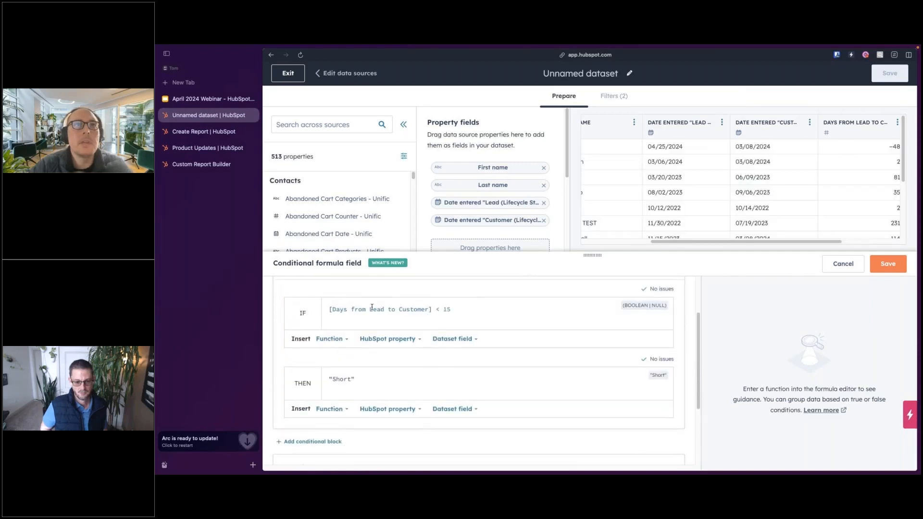
{"action": "scroll", "coordinate": [372, 309], "scroll_direction": "down", "scroll_amount": 1}
{"action": "scroll", "coordinate": [361, 374], "scroll_direction": "down", "scroll_amount": 1}
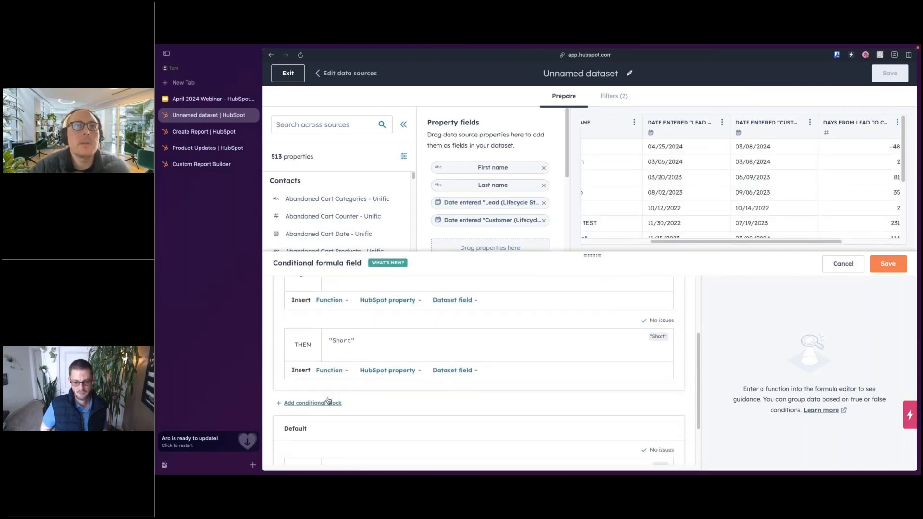
{"action": "left_click", "coordinate": [323, 404]}
{"action": "scroll", "coordinate": [362, 361], "scroll_direction": "down", "scroll_amount": 4}
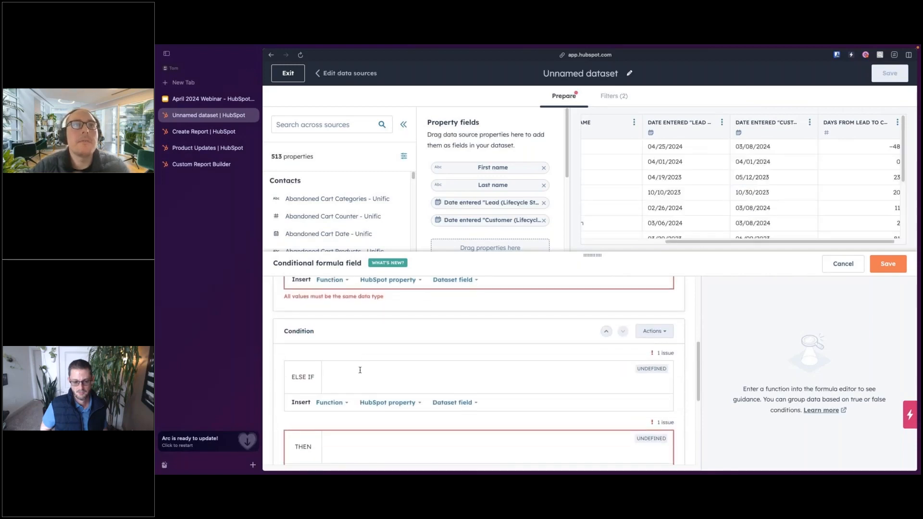
{"action": "left_click", "coordinate": [360, 370]}
{"action": "type", "text": "[Days from Lead to Customer]"}
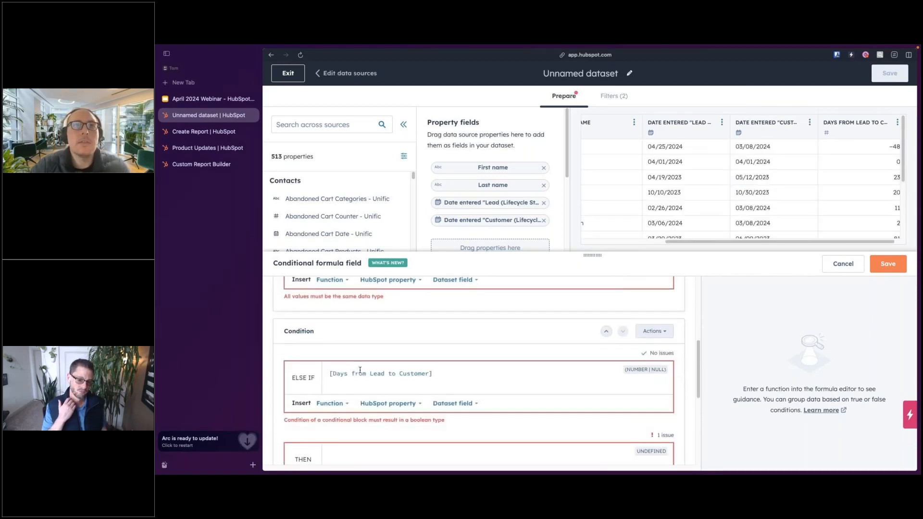
{"action": "type", "text": "<"}
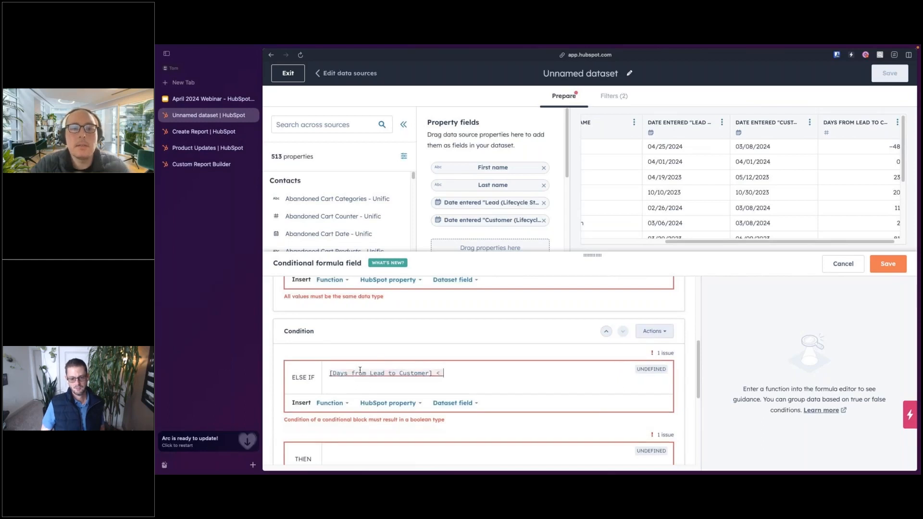
{"action": "key", "text": "BackSpace"}
{"action": "type", "text": "> 15 AN"}
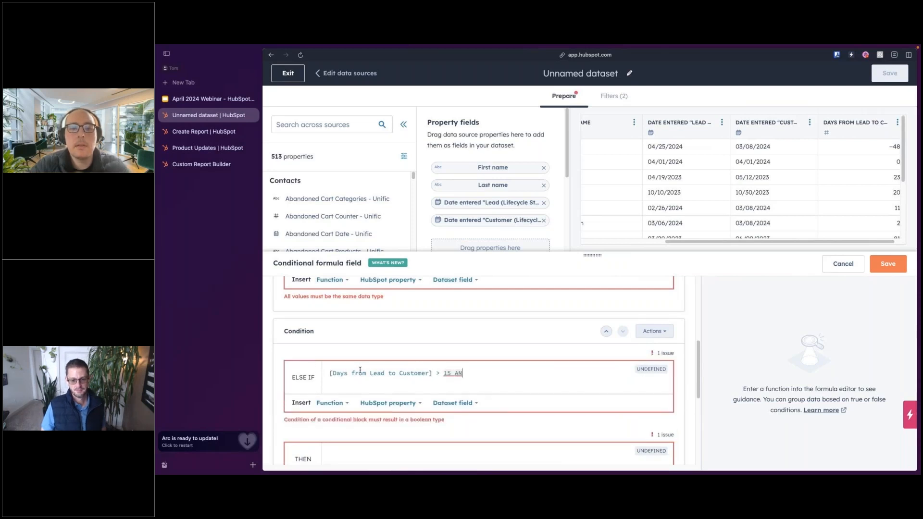
{"action": "type", "text": "D < 25"}
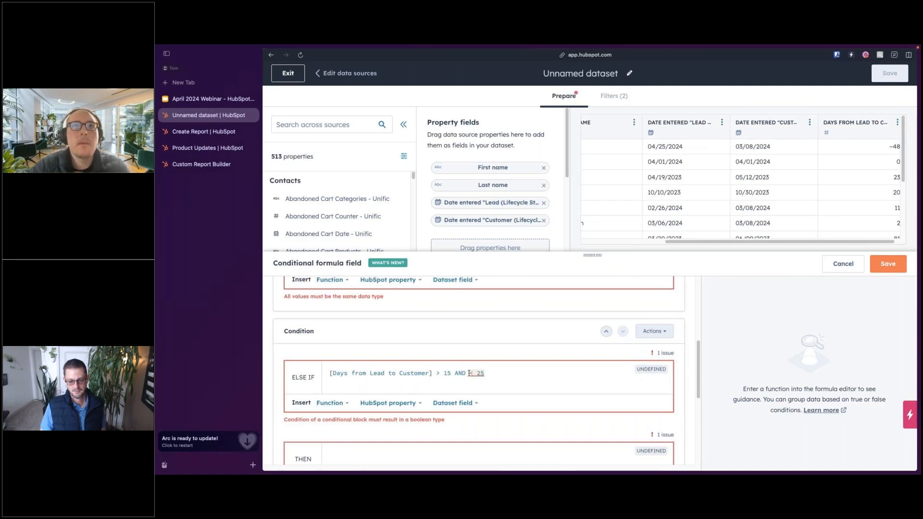
{"action": "type", "text": "[Days from Lead to Customer]"}
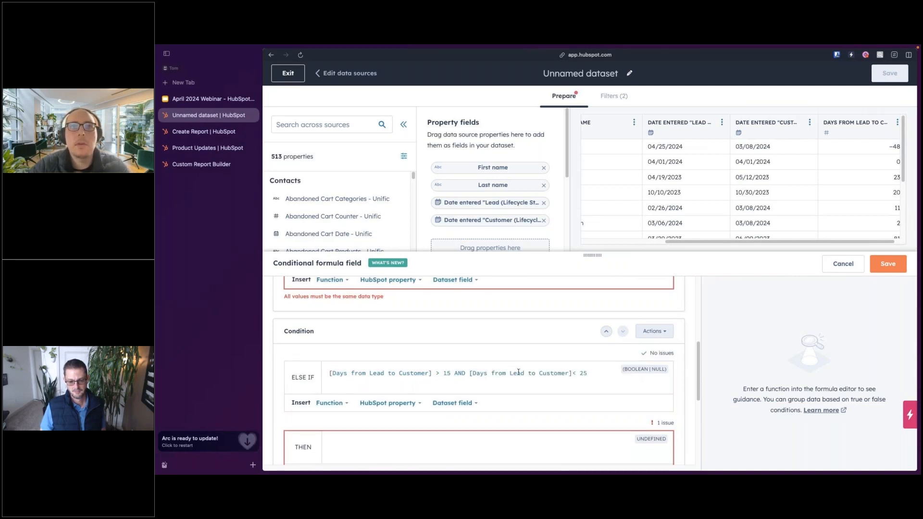
Step: Set the THEN output of the second conditional block to "Medium"
{"action": "scroll", "coordinate": [531, 387], "scroll_direction": "down", "scroll_amount": 2}
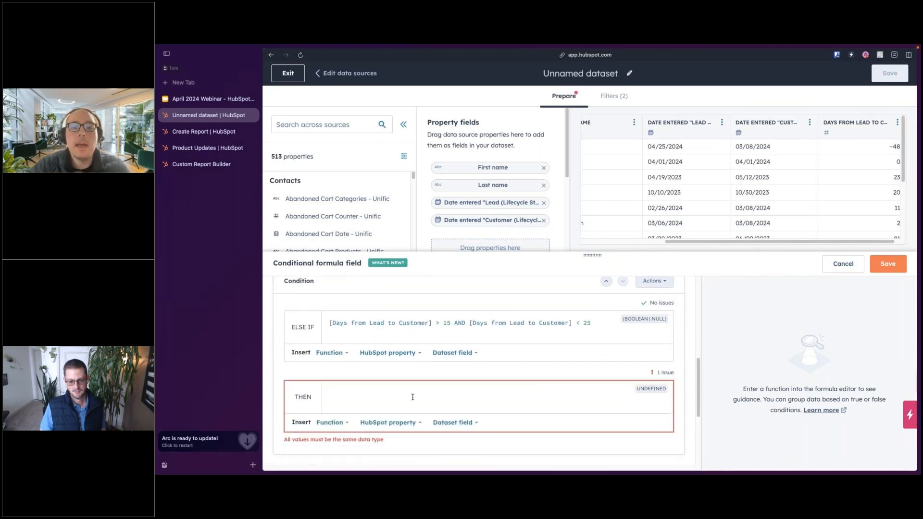
{"action": "type", "text": "\""}
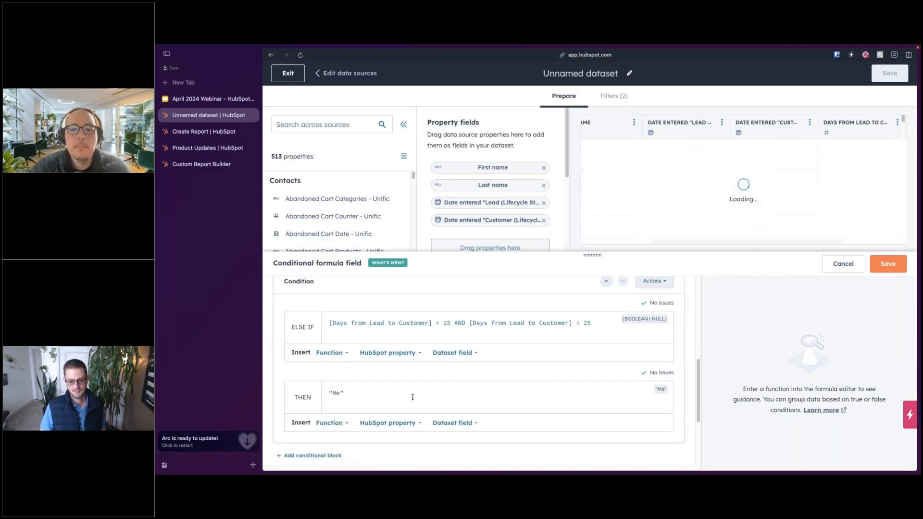
{"action": "type", "text": "Medium"}
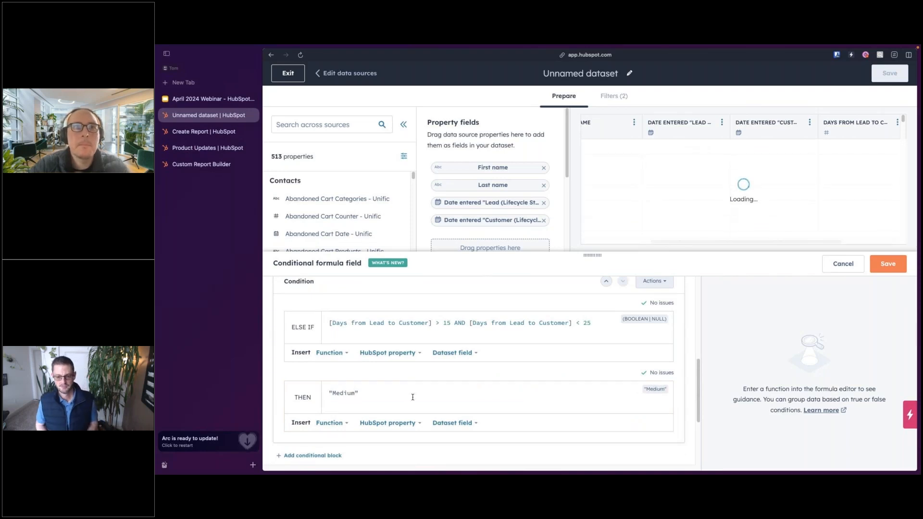
Step: Add a third conditional block with ELSE IF [Days from Lead to Customer] > 25 and THEN "Long"
{"action": "scroll", "coordinate": [413, 400], "scroll_direction": "down", "scroll_amount": 5}
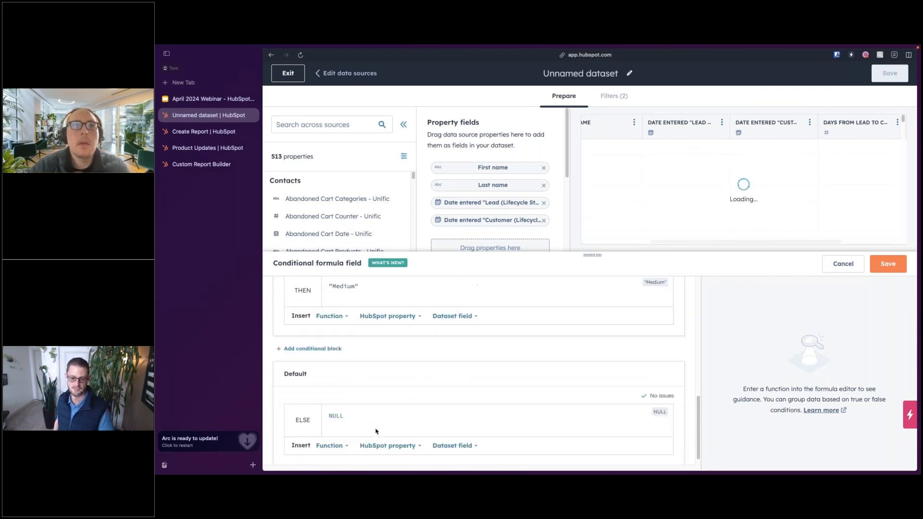
{"action": "left_click_drag", "start_coordinate": [342, 414], "coordinate": [324, 414]}
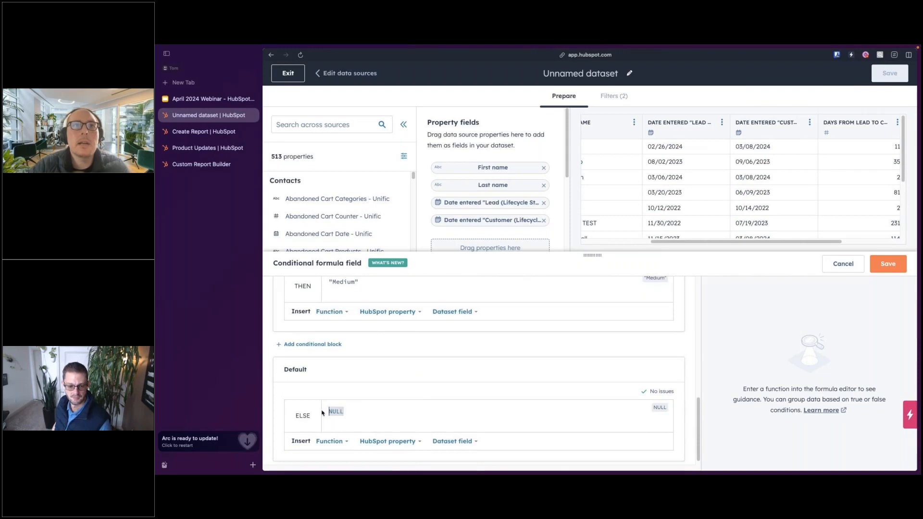
{"action": "left_click", "coordinate": [312, 344]}
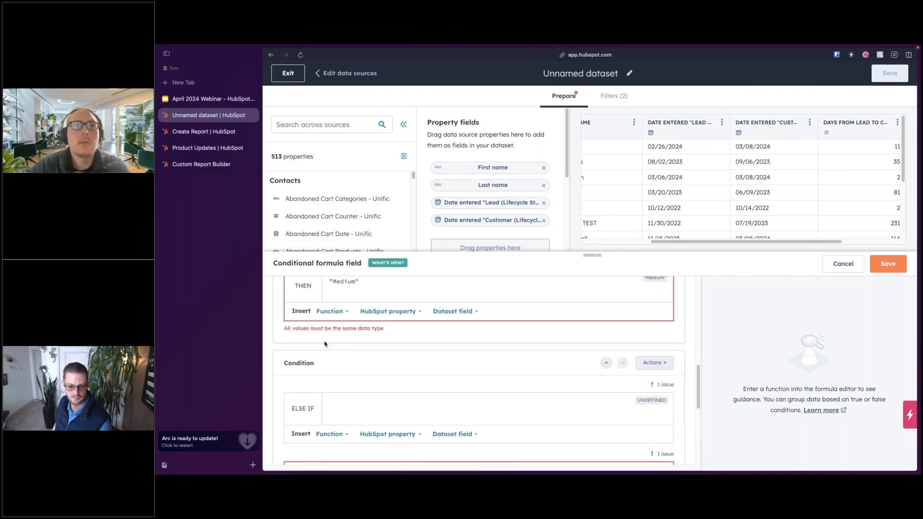
{"action": "scroll", "coordinate": [369, 403], "scroll_direction": "down", "scroll_amount": 1}
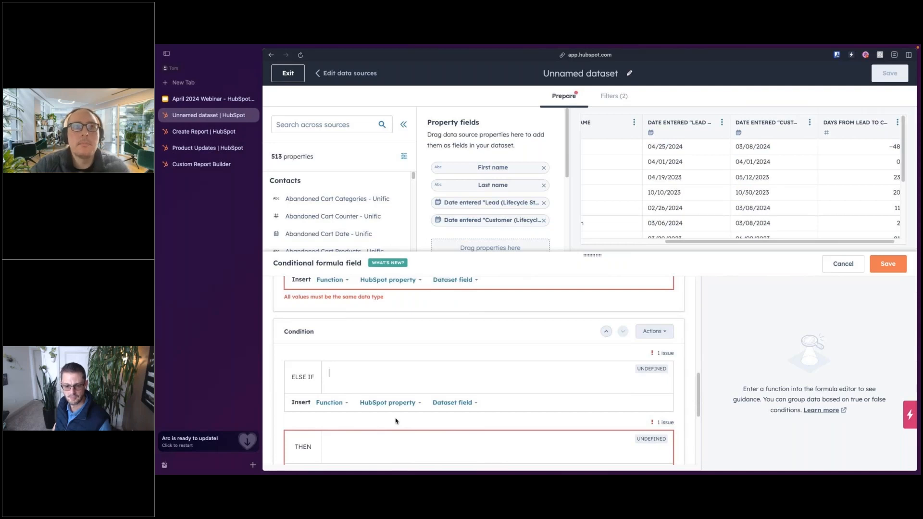
{"action": "type", "text": "[Days from Lead to Customer]"}
{"action": "type", "text": "> "}
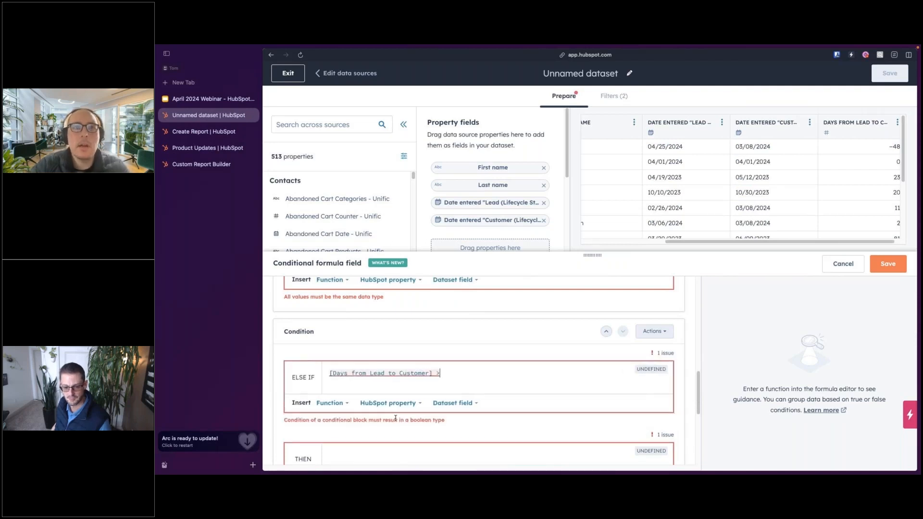
{"action": "type", "text": "25"}
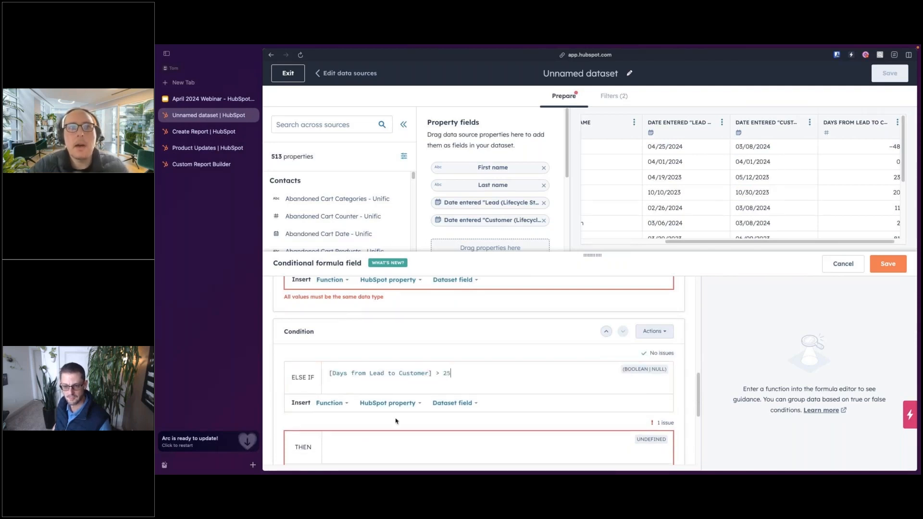
{"action": "scroll", "coordinate": [395, 418], "scroll_direction": "down", "scroll_amount": 2}
{"action": "type", "text": "\"Long"}
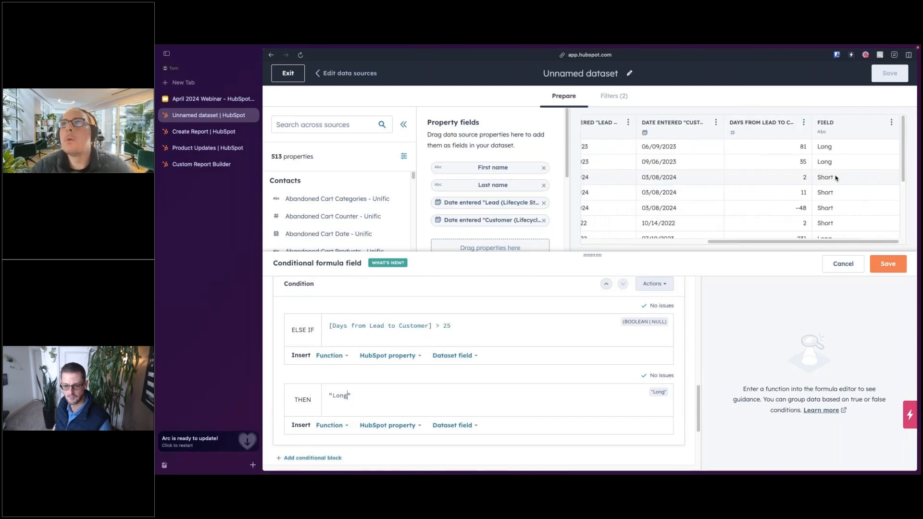
Step: Check the new field's classifications against the days values in the preview table and review the conditional blocks
{"action": "scroll", "coordinate": [836, 178], "scroll_direction": "down", "scroll_amount": 3}
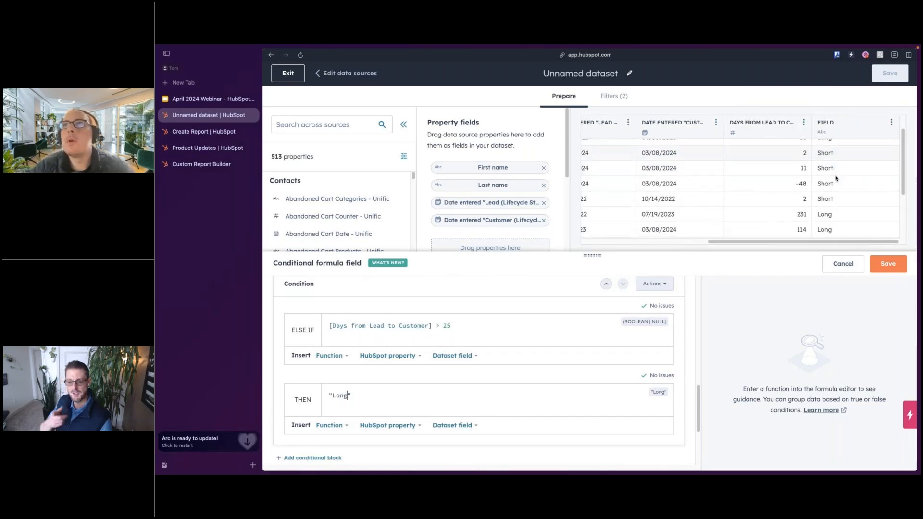
{"action": "scroll", "coordinate": [836, 178], "scroll_direction": "down", "scroll_amount": 2}
{"action": "scroll", "coordinate": [835, 178], "scroll_direction": "up", "scroll_amount": 2}
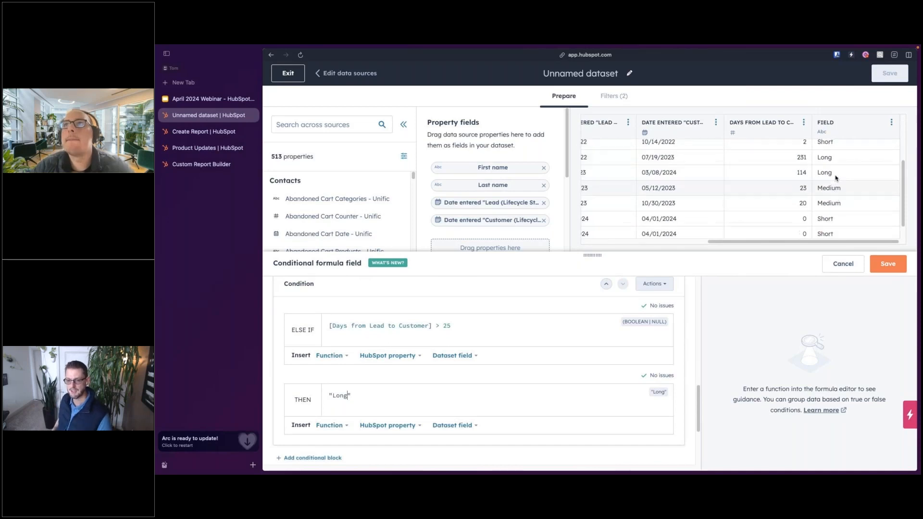
{"action": "scroll", "coordinate": [835, 178], "scroll_direction": "up", "scroll_amount": 2}
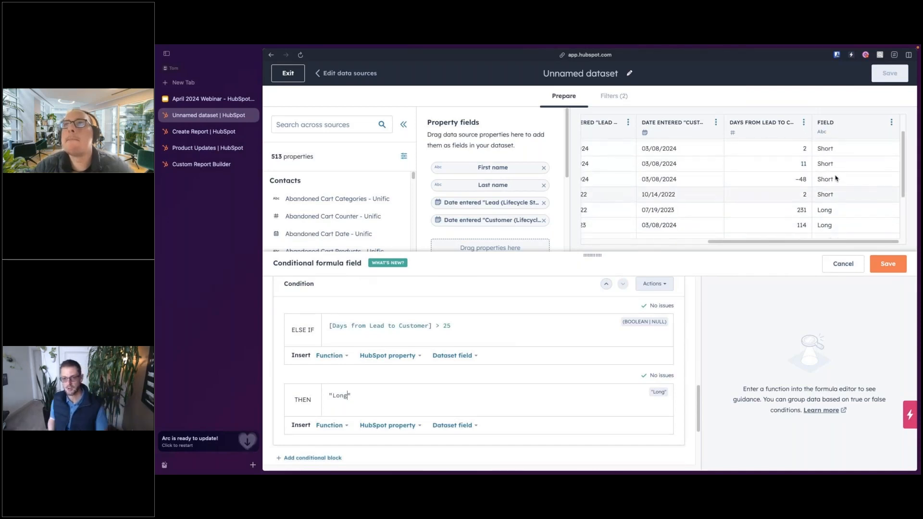
{"action": "scroll", "coordinate": [835, 178], "scroll_direction": "up", "scroll_amount": 2}
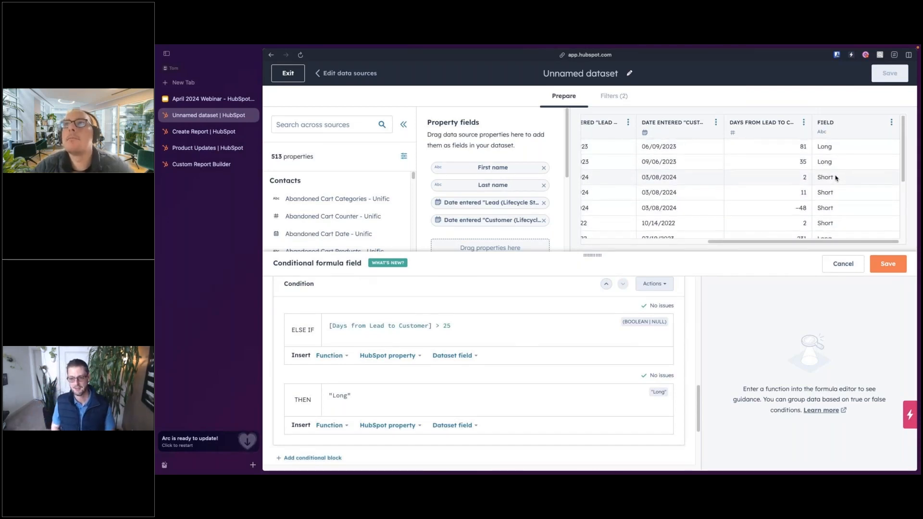
{"action": "scroll", "coordinate": [836, 178], "scroll_direction": "down", "scroll_amount": 2}
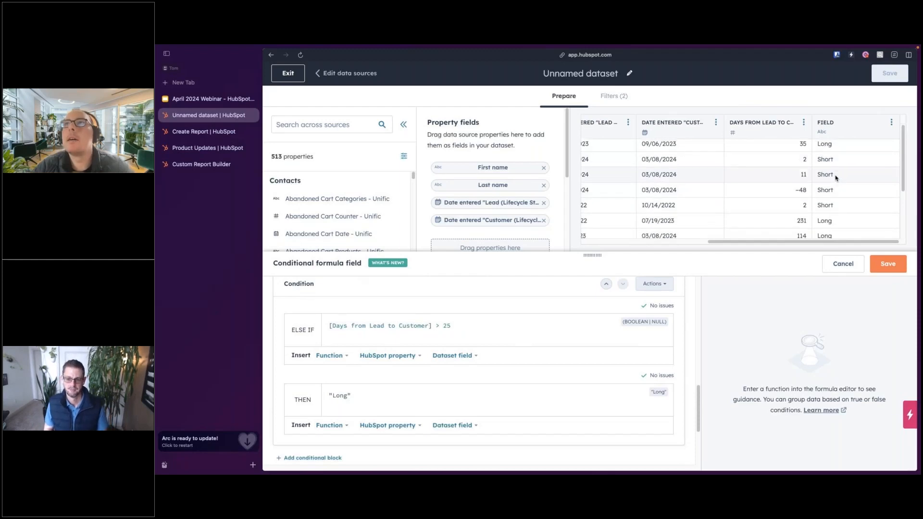
{"action": "scroll", "coordinate": [836, 178], "scroll_direction": "up", "scroll_amount": 2}
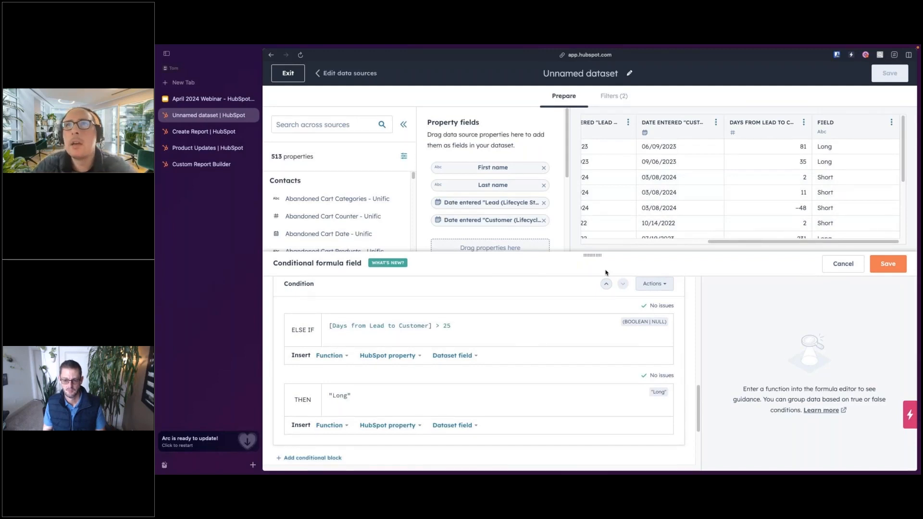
{"action": "scroll", "coordinate": [501, 342], "scroll_direction": "down", "scroll_amount": 1}
{"action": "scroll", "coordinate": [501, 343], "scroll_direction": "up", "scroll_amount": 5}
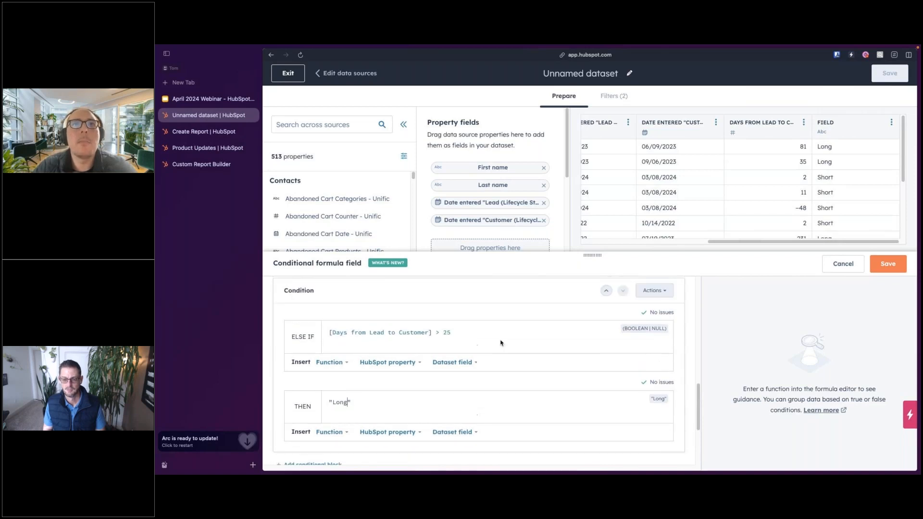
{"action": "scroll", "coordinate": [501, 343], "scroll_direction": "up", "scroll_amount": 4}
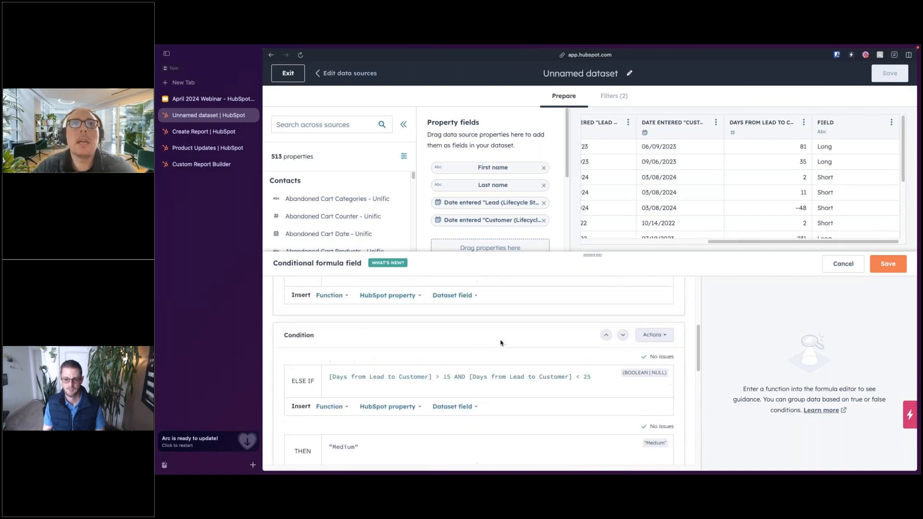
Step: Save the conditional formula field and rename it "Length Bucket"
{"action": "left_click", "coordinate": [887, 266]}
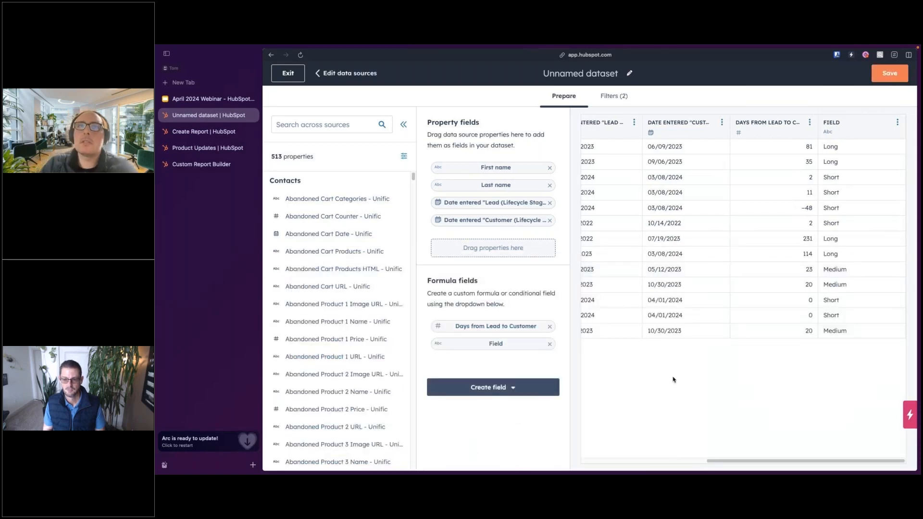
{"action": "left_click", "coordinate": [515, 344]}
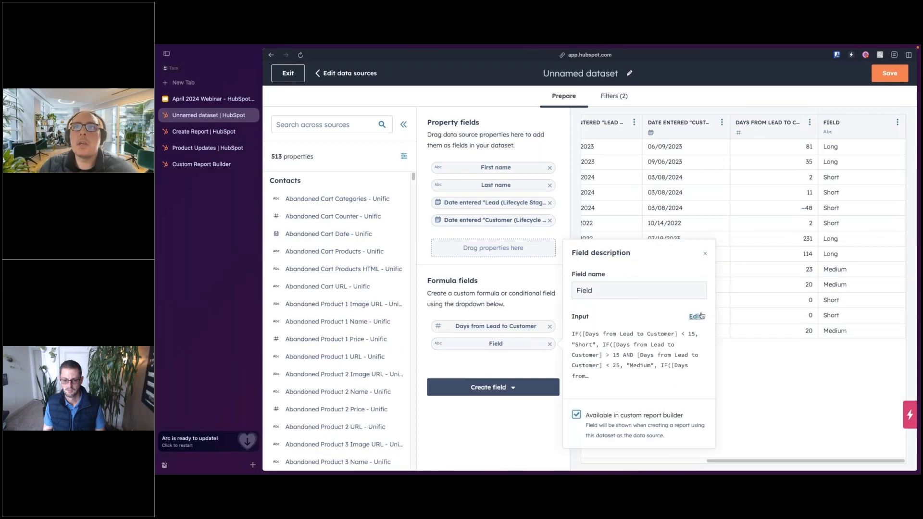
{"action": "left_click", "coordinate": [697, 317]}
{"action": "left_click_drag", "start_coordinate": [383, 312], "coordinate": [260, 304]}
{"action": "type", "text": "Length Bucket"}
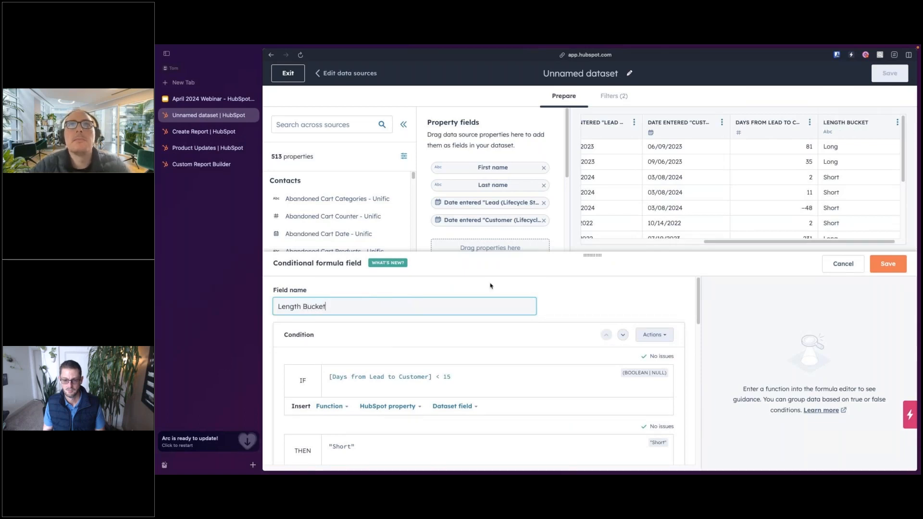
{"action": "left_click", "coordinate": [605, 288]}
{"action": "left_click", "coordinate": [886, 264]}
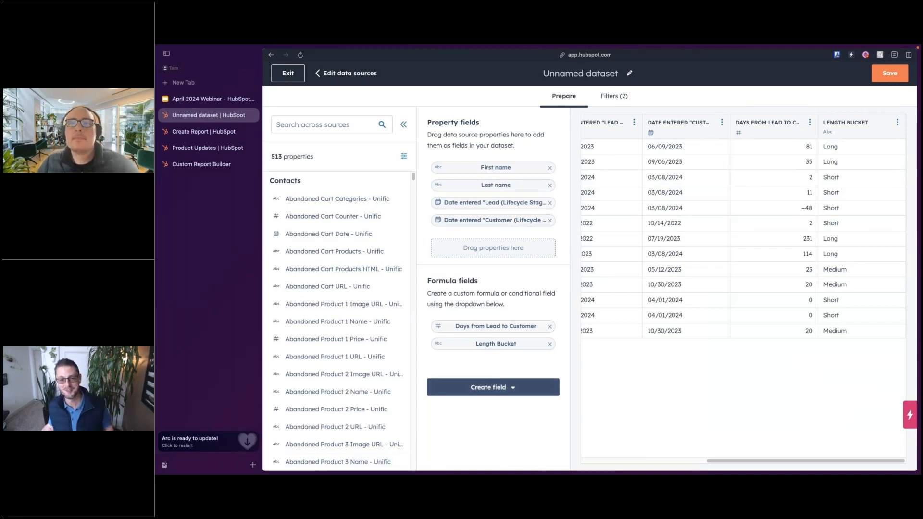
Step: Create another conditional formula field with the IF condition [Length Bucket] == "Long"
{"action": "left_click", "coordinate": [523, 394]}
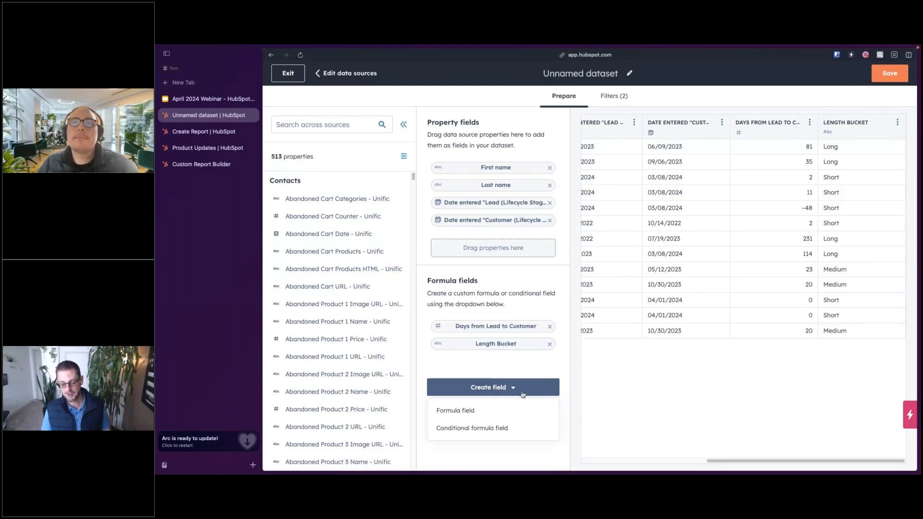
{"action": "left_click", "coordinate": [519, 429]}
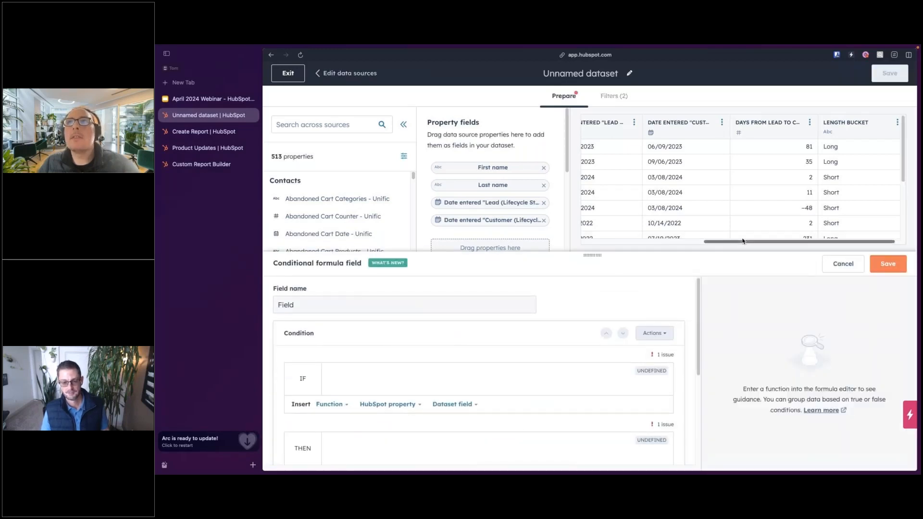
{"action": "left_click_drag", "start_coordinate": [745, 242], "coordinate": [753, 243]}
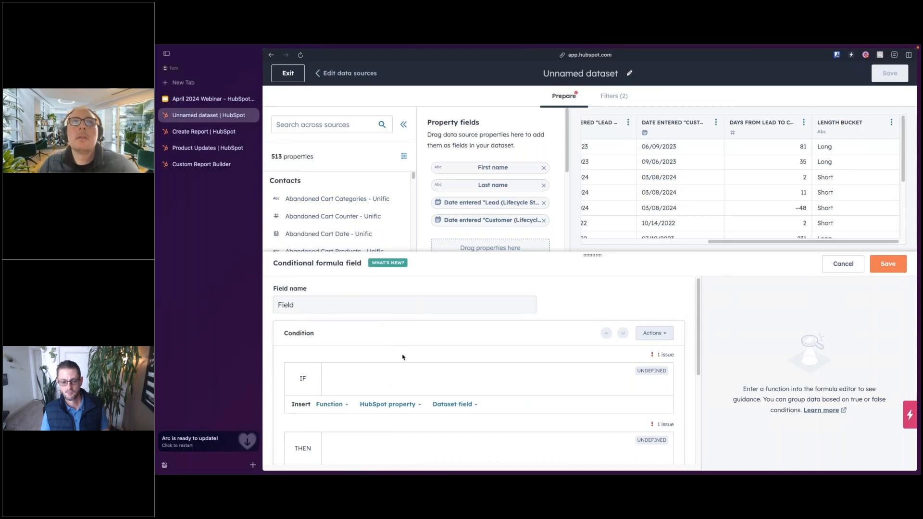
{"action": "left_click", "coordinate": [378, 375]}
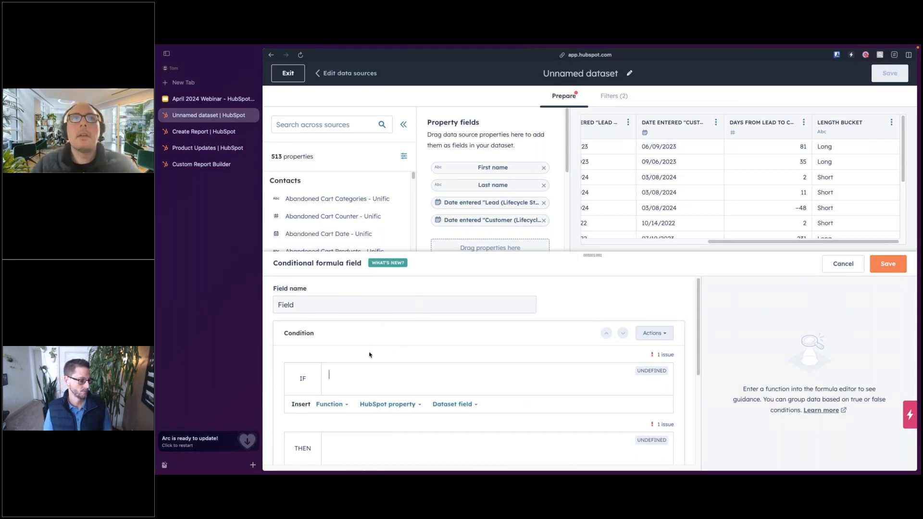
{"action": "left_click", "coordinate": [465, 406]}
{"action": "scroll", "coordinate": [459, 370], "scroll_direction": "down", "scroll_amount": 3}
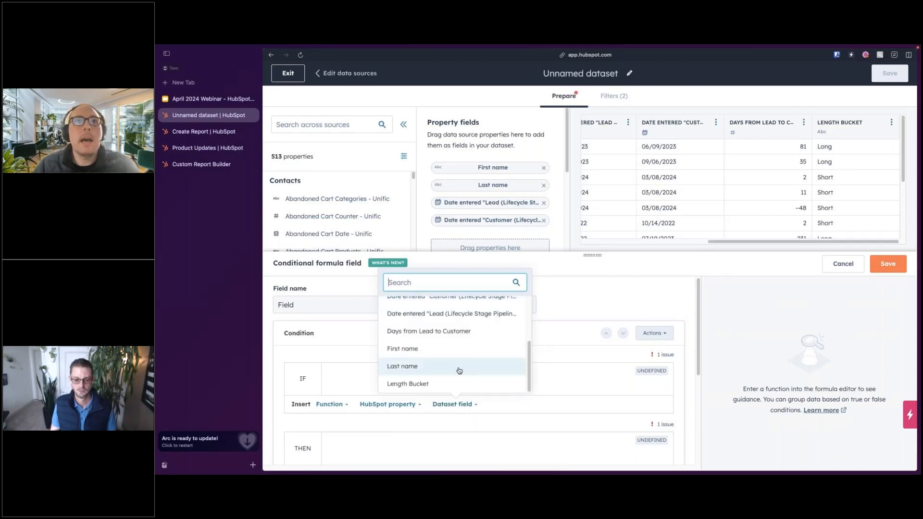
{"action": "left_click", "coordinate": [425, 387]}
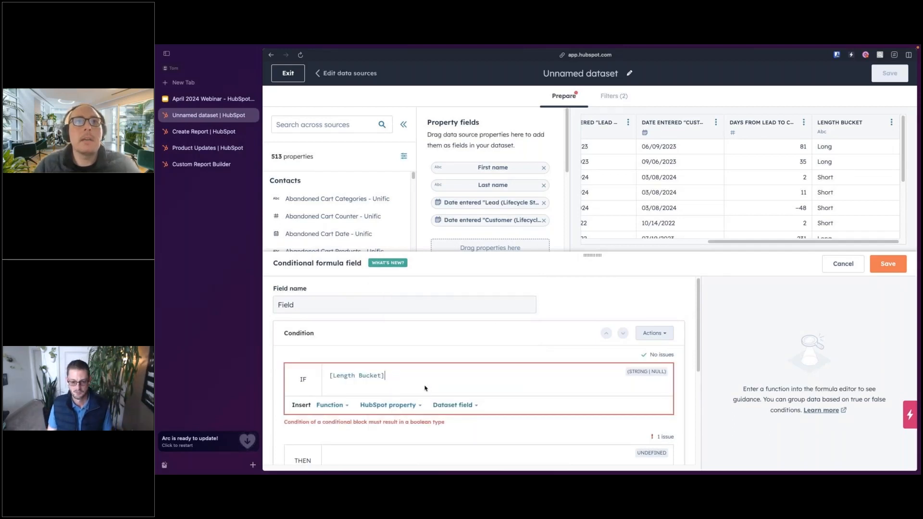
{"action": "type", "text": "=="}
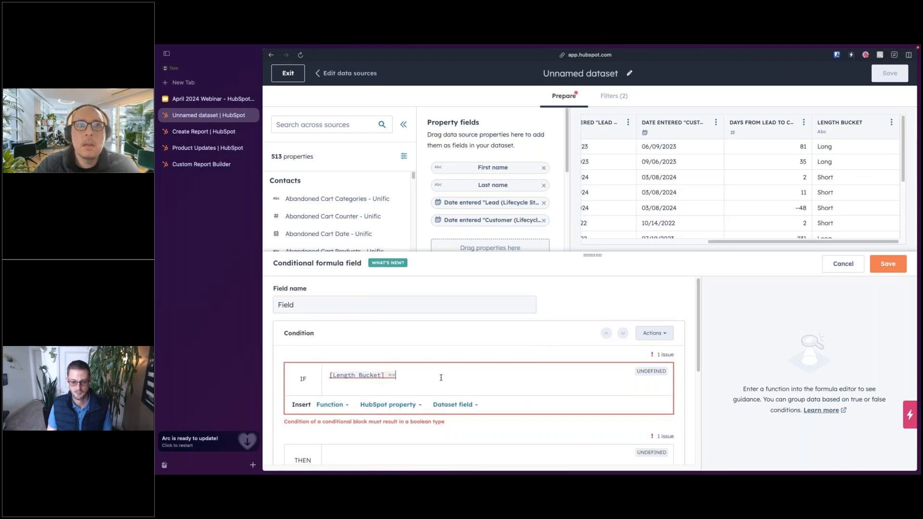
{"action": "type", "text": " \"Long"}
Step: Set the THEN output for the "Long" condition to the monocle face emoji in quotation marks
{"action": "scroll", "coordinate": [440, 380], "scroll_direction": "down", "scroll_amount": 1}
{"action": "left_click", "coordinate": [386, 417]}
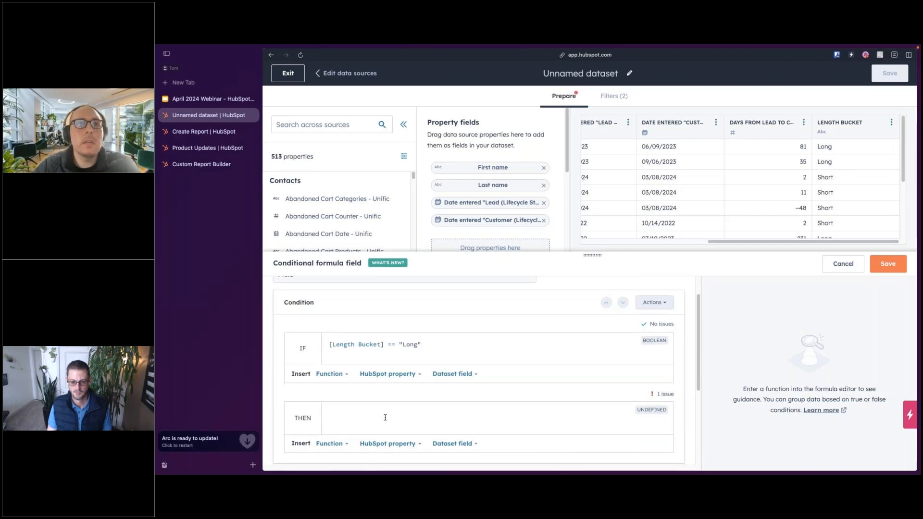
{"action": "scroll", "coordinate": [385, 418], "scroll_direction": "down", "scroll_amount": 2}
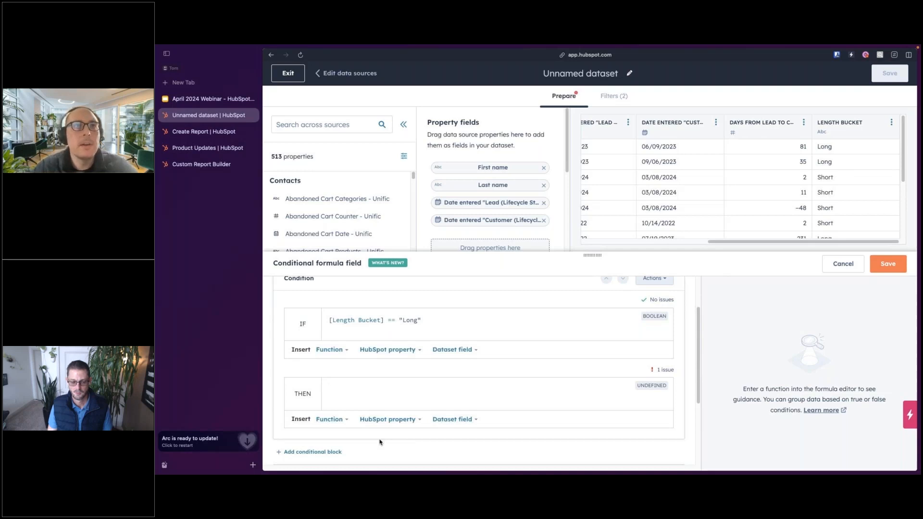
{"action": "type", "text": "\"\""}
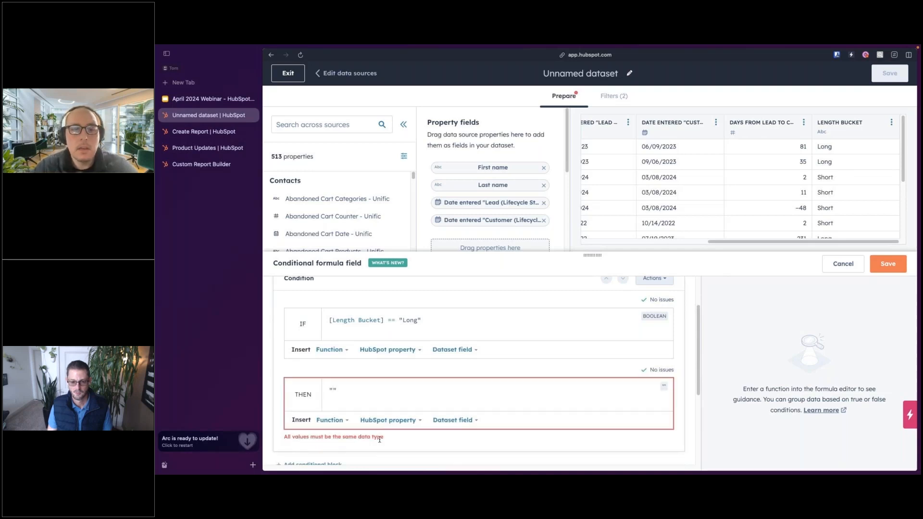
{"action": "key", "text": "ctrl+super+space"}
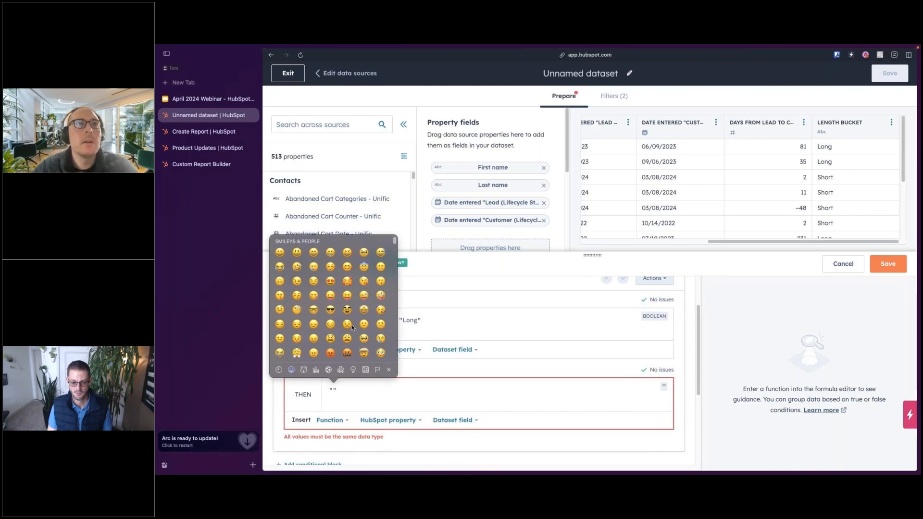
{"action": "left_click", "coordinate": [296, 310]}
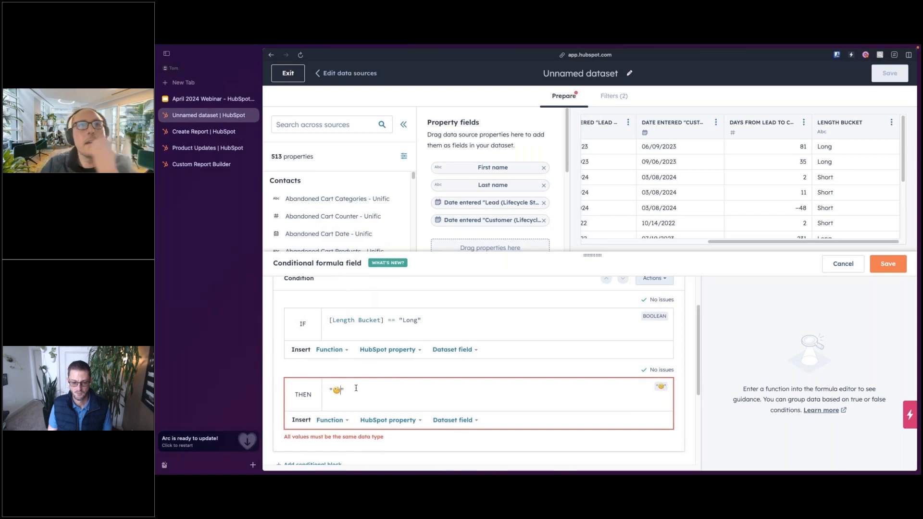
{"action": "scroll", "coordinate": [356, 388], "scroll_direction": "down", "scroll_amount": 1}
{"action": "scroll", "coordinate": [355, 388], "scroll_direction": "down", "scroll_amount": 4}
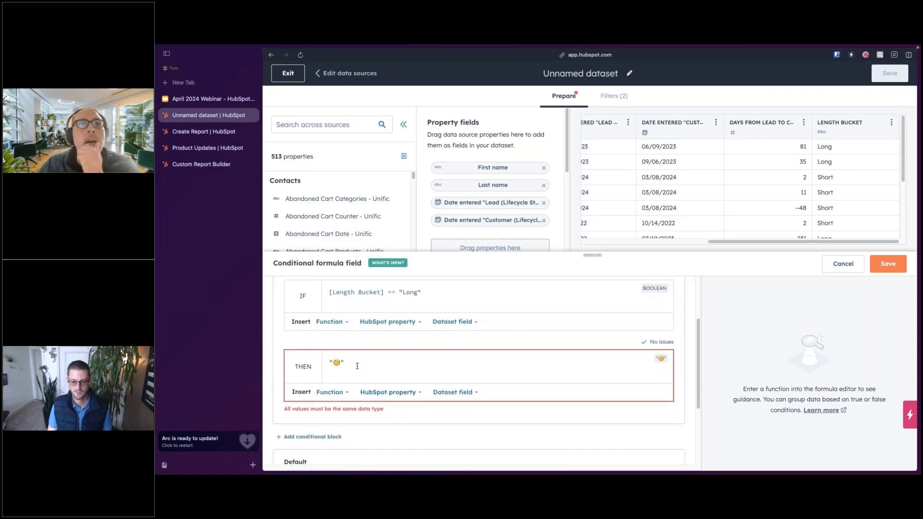
Step: Set the default ELSE output of the conditional formula field to NULL
{"action": "left_click", "coordinate": [353, 453]}
{"action": "scroll", "coordinate": [355, 447], "scroll_direction": "down", "scroll_amount": 1}
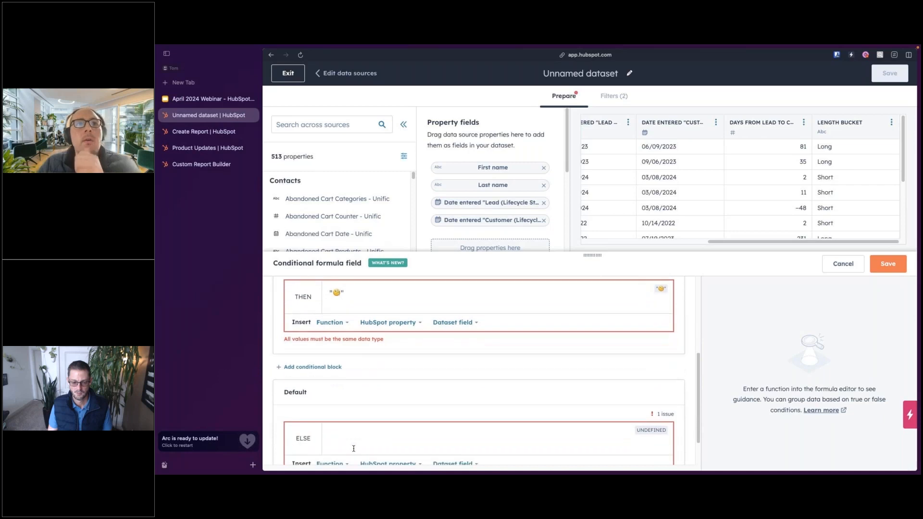
{"action": "type", "text": "Null"}
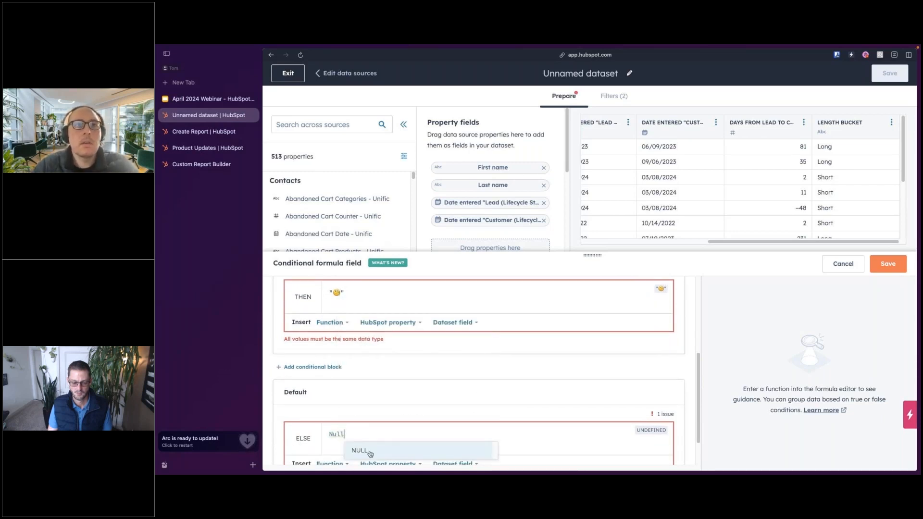
{"action": "left_click", "coordinate": [370, 452]}
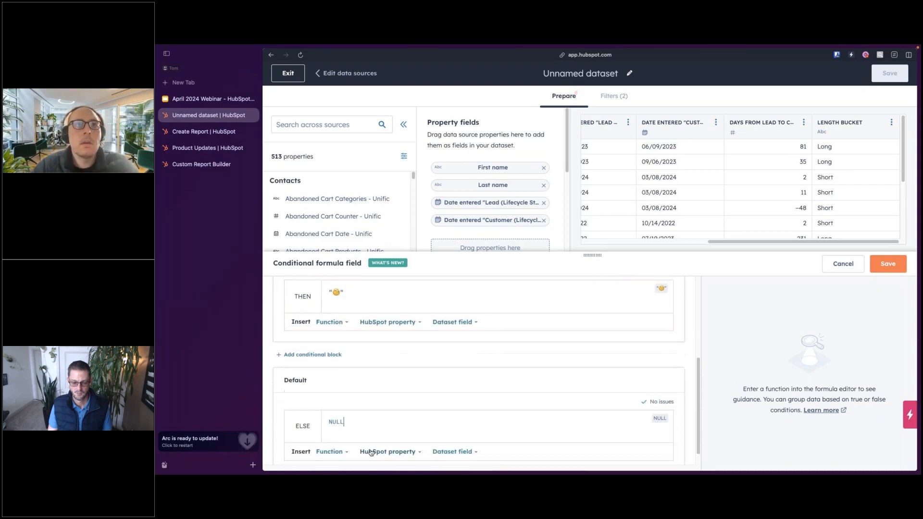
Step: Add a conditional block with the ELSE IF condition [Length Bucket] == "Medium"
{"action": "left_click", "coordinate": [313, 355]}
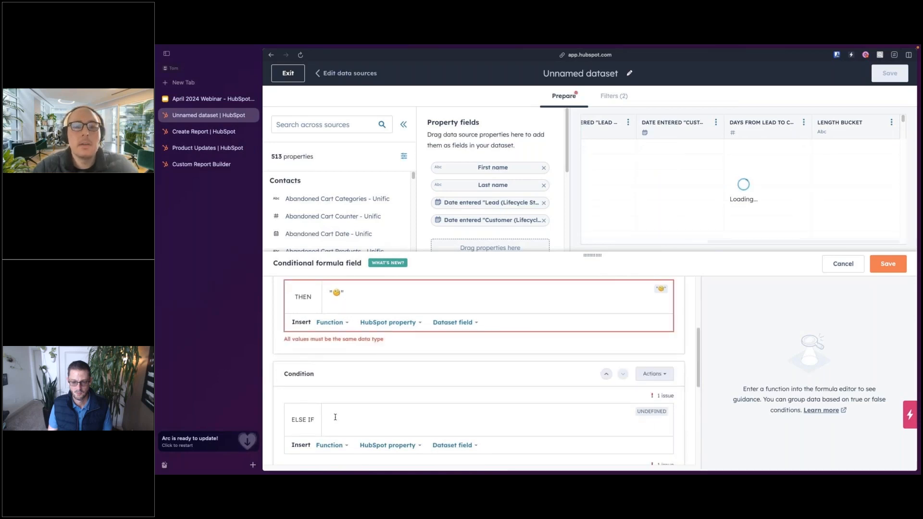
{"action": "left_click", "coordinate": [442, 446]}
{"action": "scroll", "coordinate": [443, 408], "scroll_direction": "down", "scroll_amount": 5}
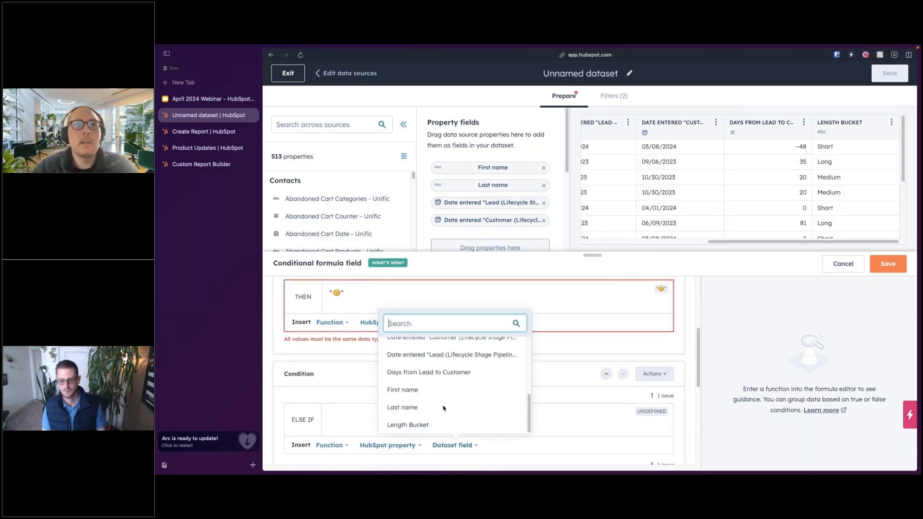
{"action": "left_click", "coordinate": [423, 427]}
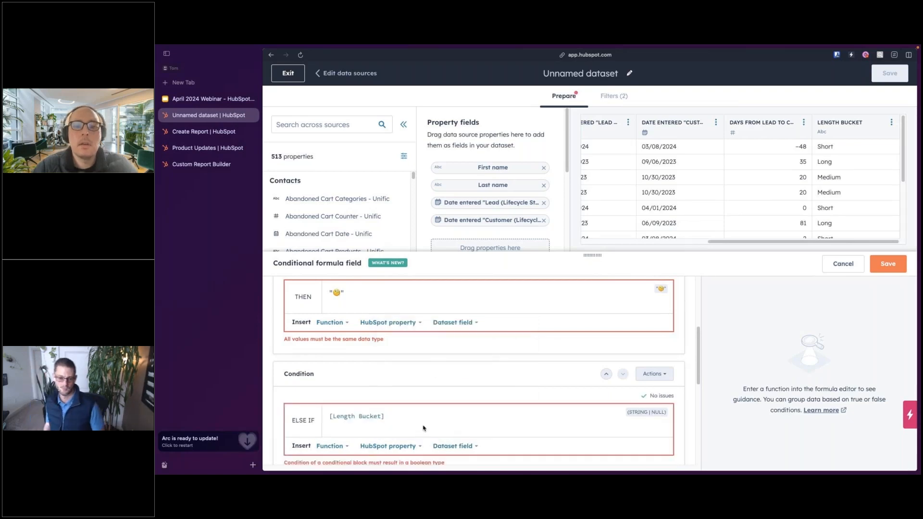
{"action": "type", "text": "=="}
{"action": "type", "text": " \"Mediu"}
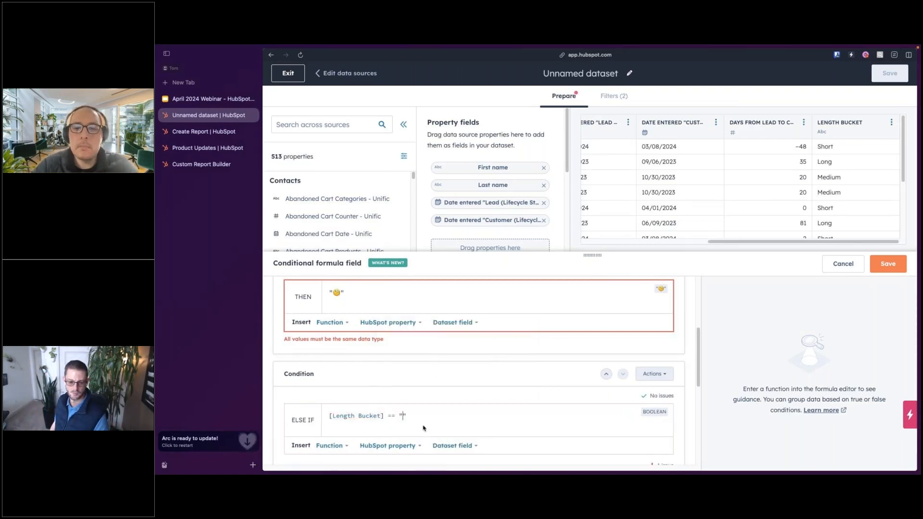
{"action": "type", "text": "m"}
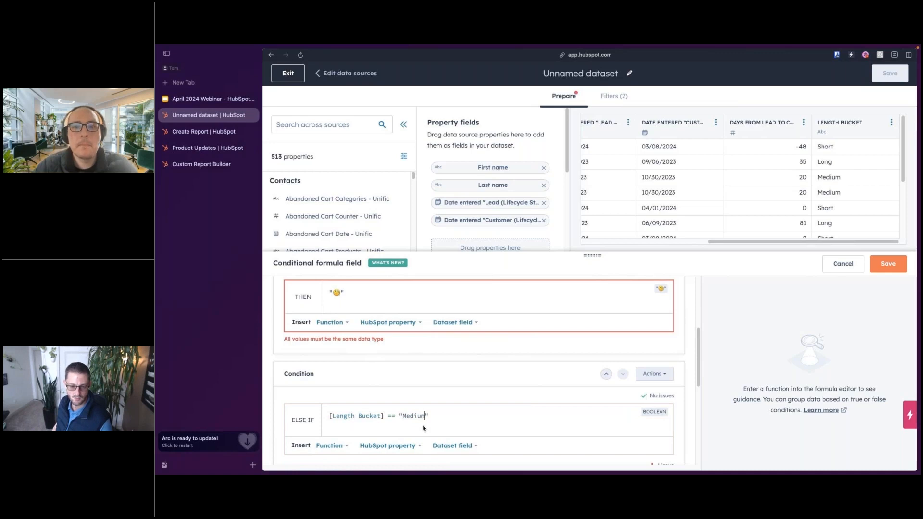
Step: Set the THEN output for the "Medium" condition to the confused face emoji in quotation marks
{"action": "scroll", "coordinate": [423, 427], "scroll_direction": "down", "scroll_amount": 3}
{"action": "left_click", "coordinate": [384, 399]}
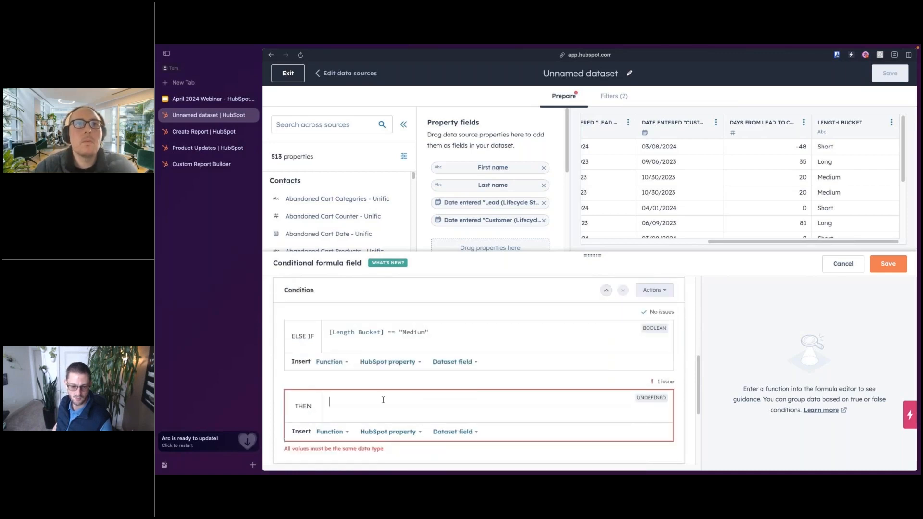
{"action": "type", "text": "\""}
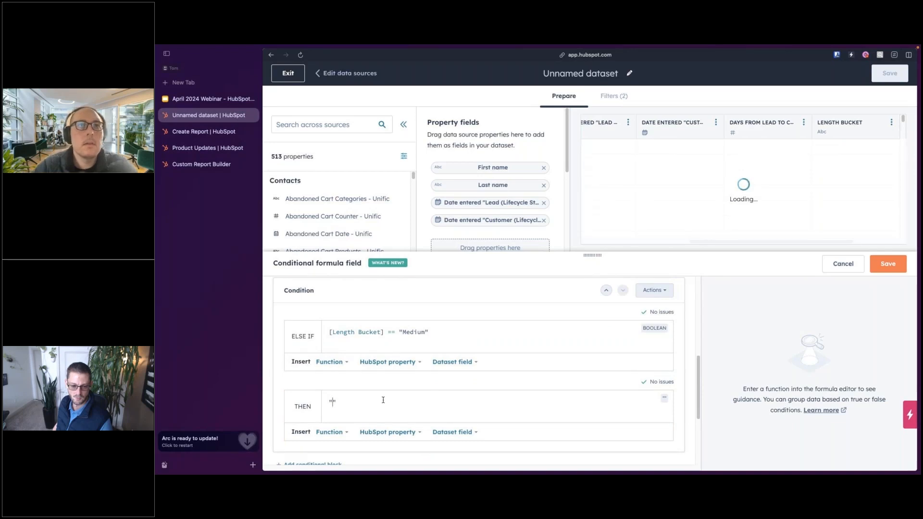
{"action": "key", "text": "ctrl+super+space"}
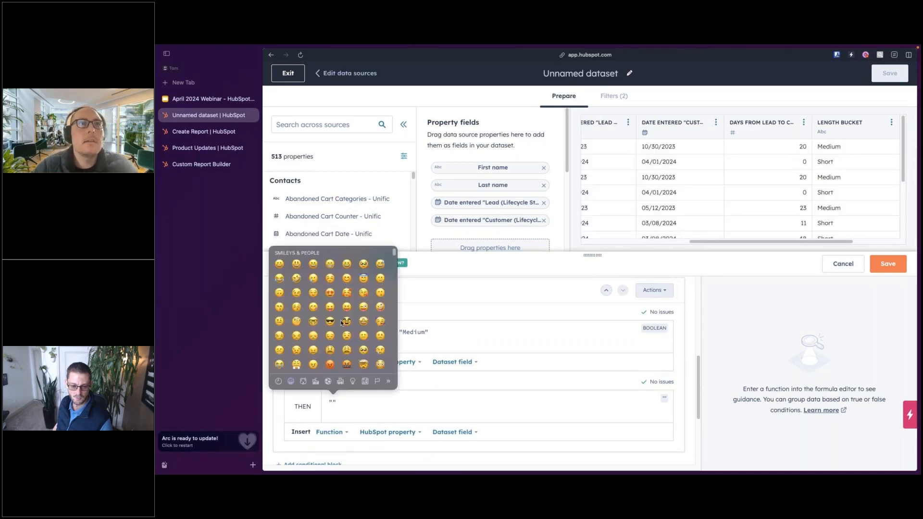
{"action": "left_click", "coordinate": [363, 336]}
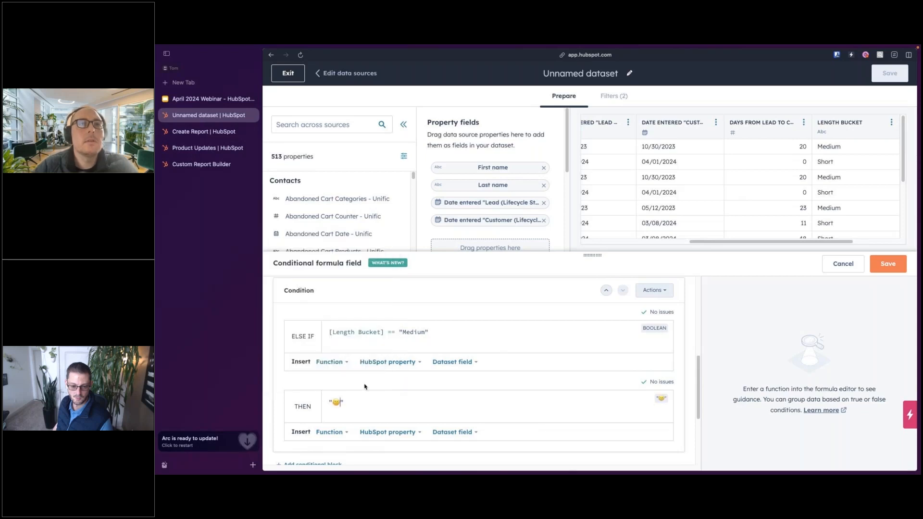
Step: Add another conditional block with the ELSE IF condition [Length Bucket] == "Short"
{"action": "scroll", "coordinate": [356, 408], "scroll_direction": "down", "scroll_amount": 2}
{"action": "left_click", "coordinate": [322, 403]}
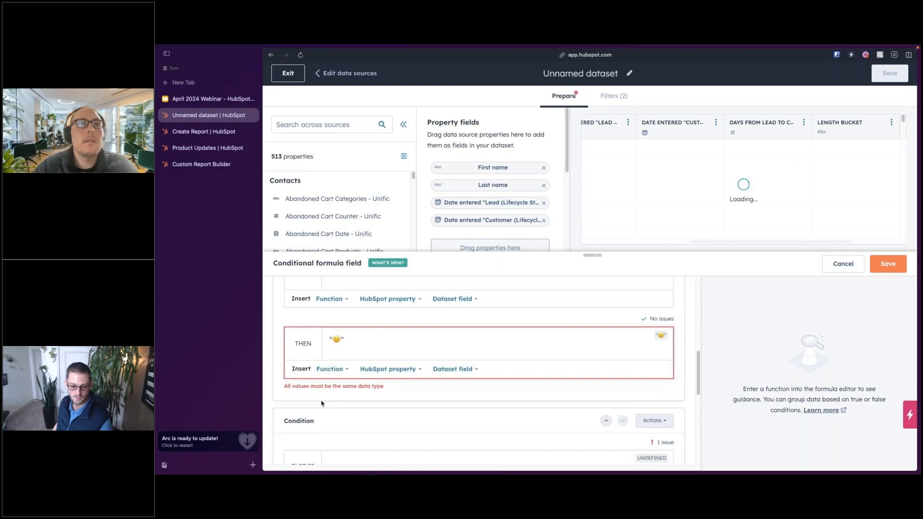
{"action": "scroll", "coordinate": [429, 353], "scroll_direction": "down", "scroll_amount": 3}
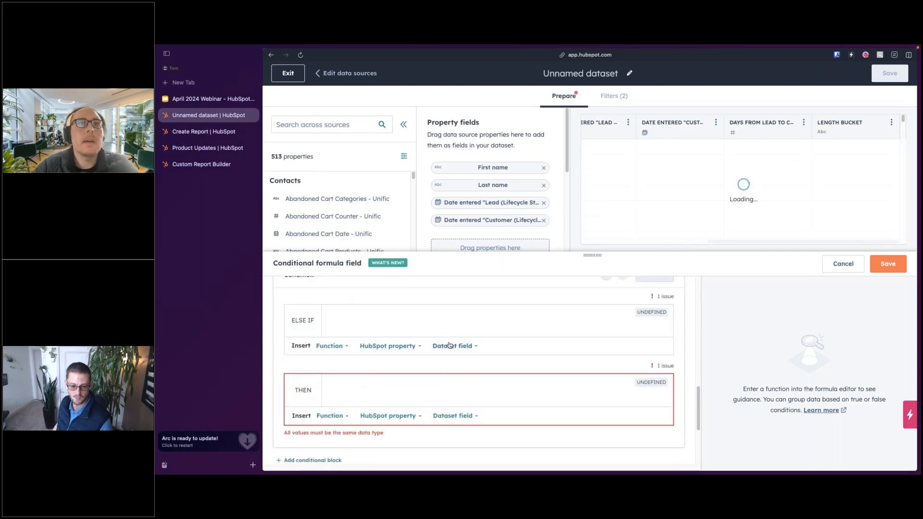
{"action": "left_click", "coordinate": [440, 338]}
{"action": "scroll", "coordinate": [442, 254], "scroll_direction": "down", "scroll_amount": 3}
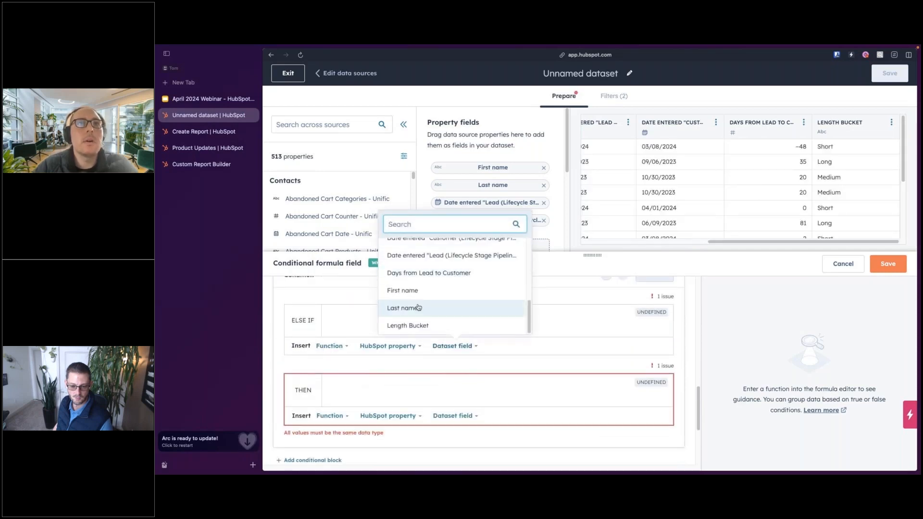
{"action": "left_click", "coordinate": [423, 326]}
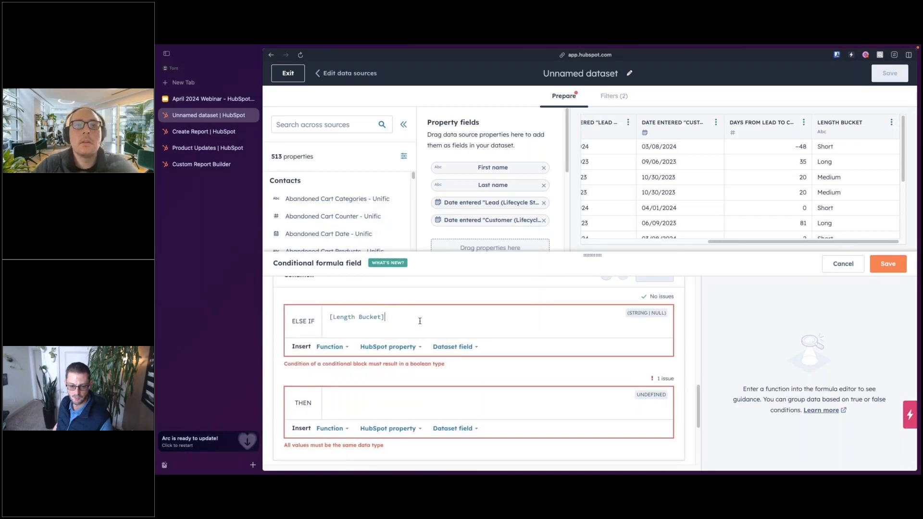
{"action": "type", "text": "=="}
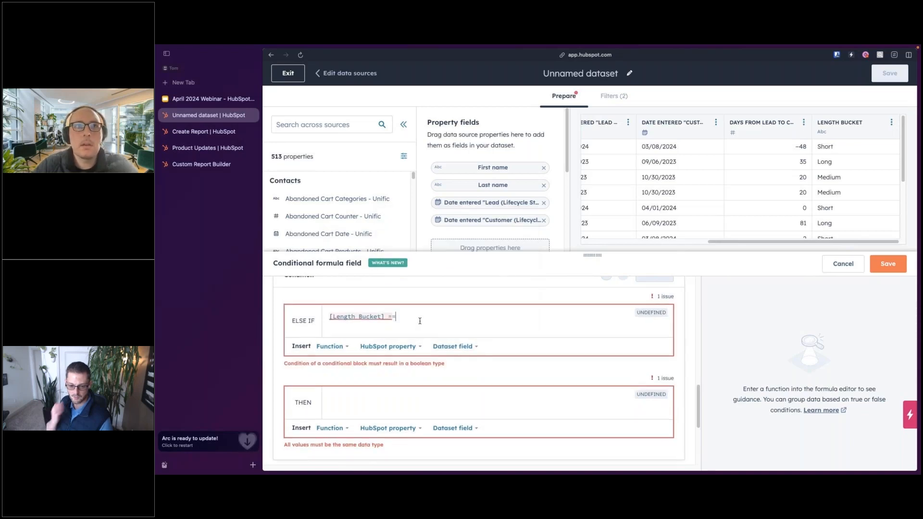
{"action": "type", "text": " \"Short"}
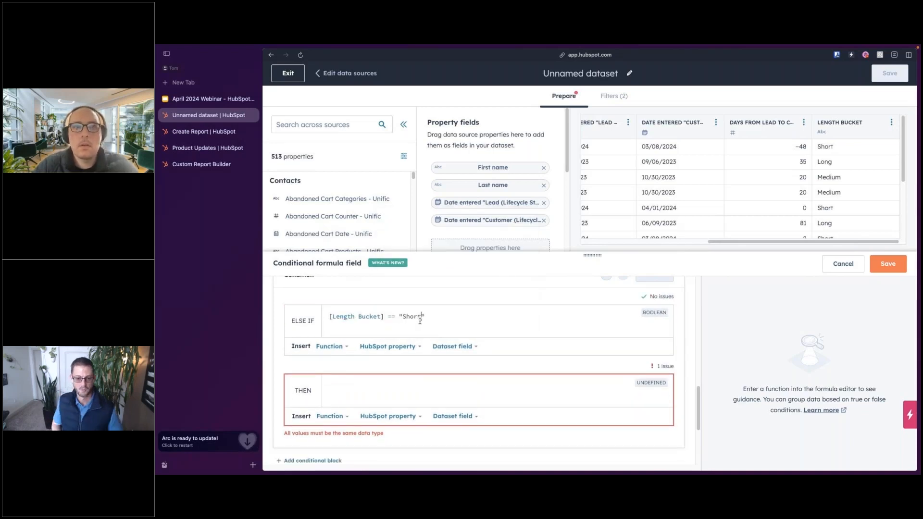
Step: Set the THEN output for the "Short" condition to the big-eyed grinning emoji in quotation marks and check the preview rows
{"action": "left_click", "coordinate": [399, 399]}
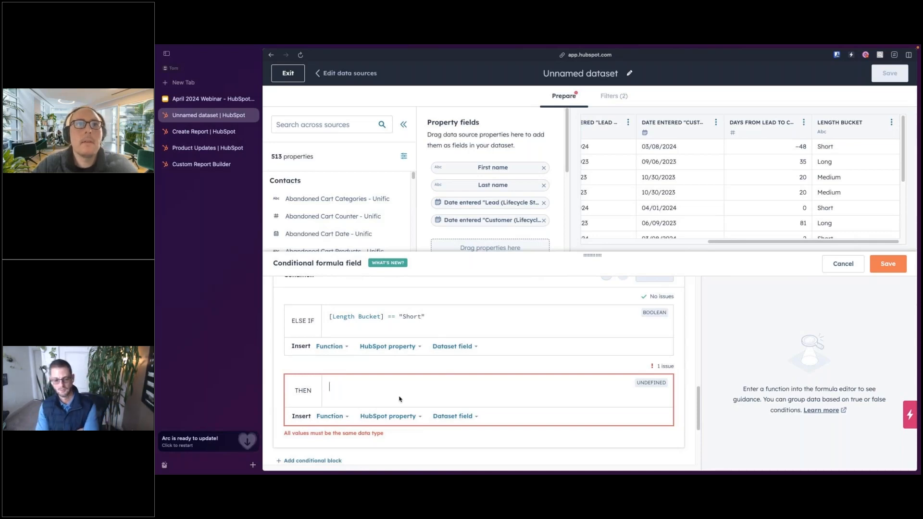
{"action": "key", "text": "ctrl+super+space"}
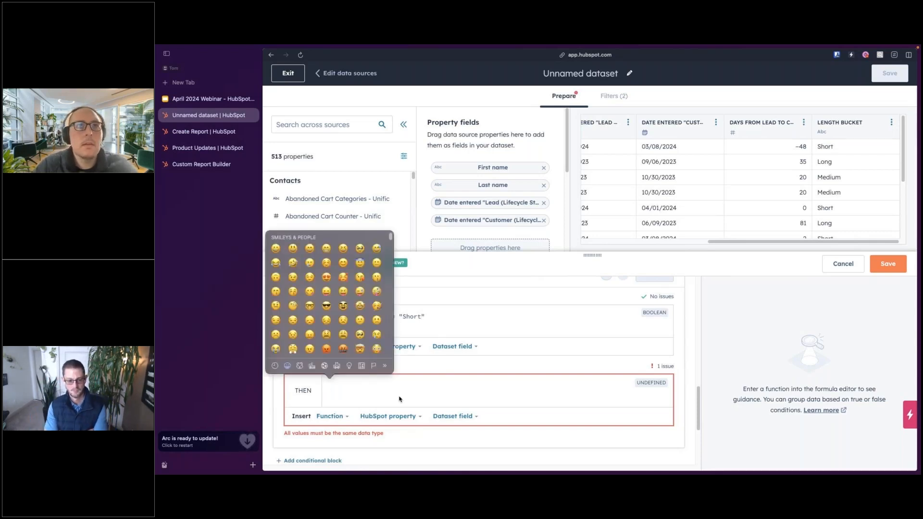
{"action": "left_click", "coordinate": [293, 248]}
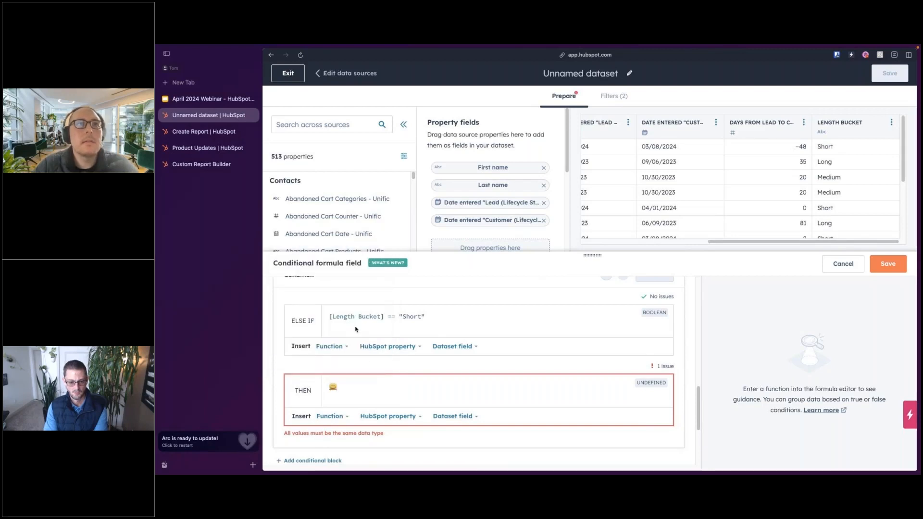
{"action": "type", "text": "\"\""}
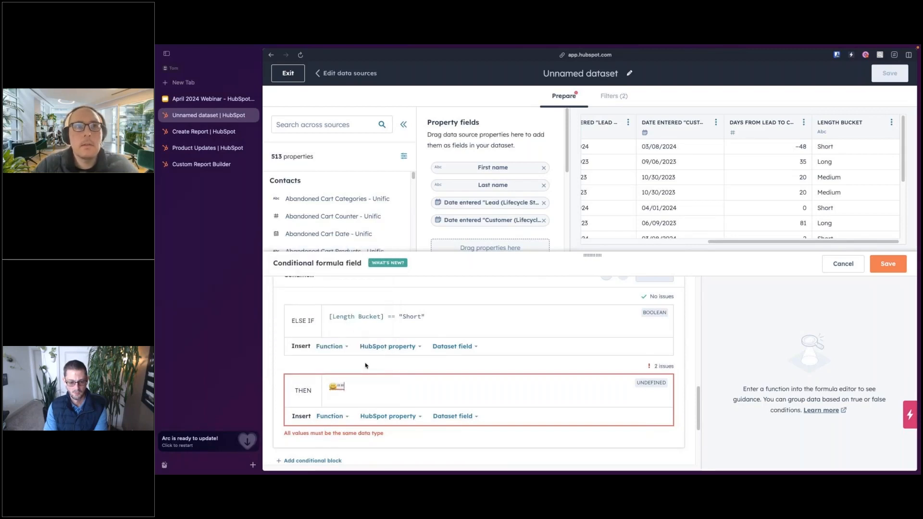
{"action": "type", "text": "\""}
{"action": "key", "text": "Right"}
{"action": "key", "text": "BackSpace"}
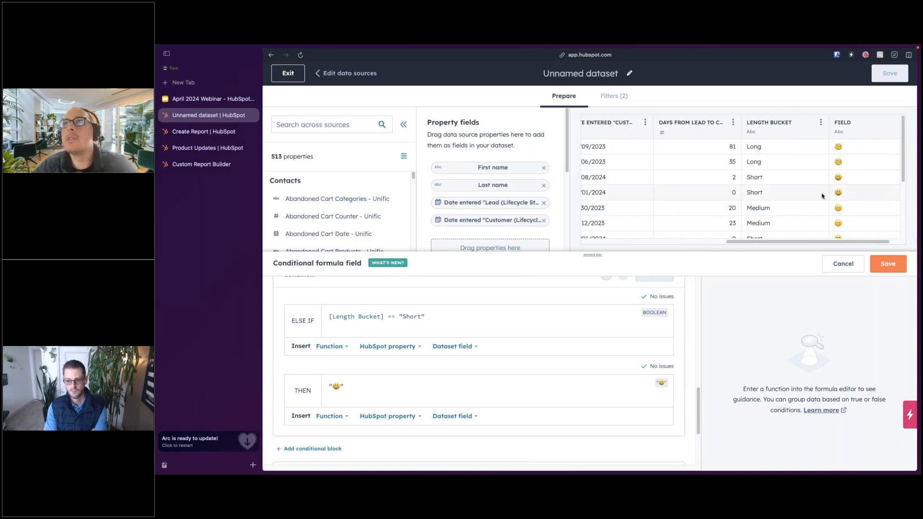
{"action": "scroll", "coordinate": [853, 187], "scroll_direction": "down", "scroll_amount": 2}
{"action": "scroll", "coordinate": [854, 188], "scroll_direction": "down", "scroll_amount": 3}
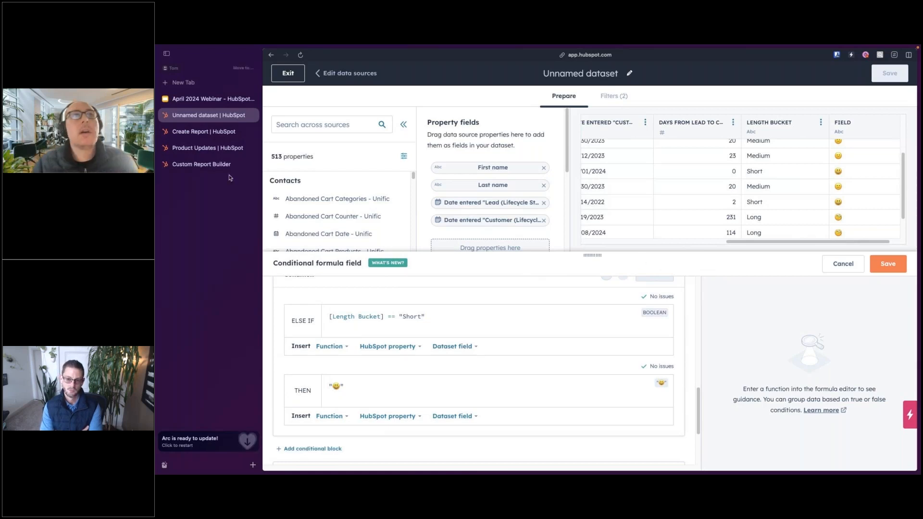
Step: Switch to the Custom Report Builder and examine its formula field creation form, keeping the unsaved formula field open
{"action": "left_click", "coordinate": [208, 148]}
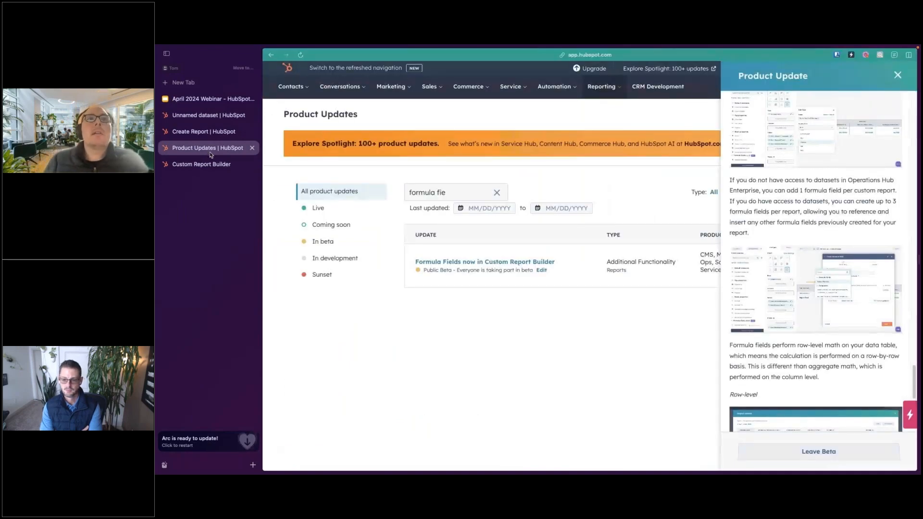
{"action": "left_click", "coordinate": [205, 164]}
{"action": "scroll", "coordinate": [333, 382], "scroll_direction": "down", "scroll_amount": 1}
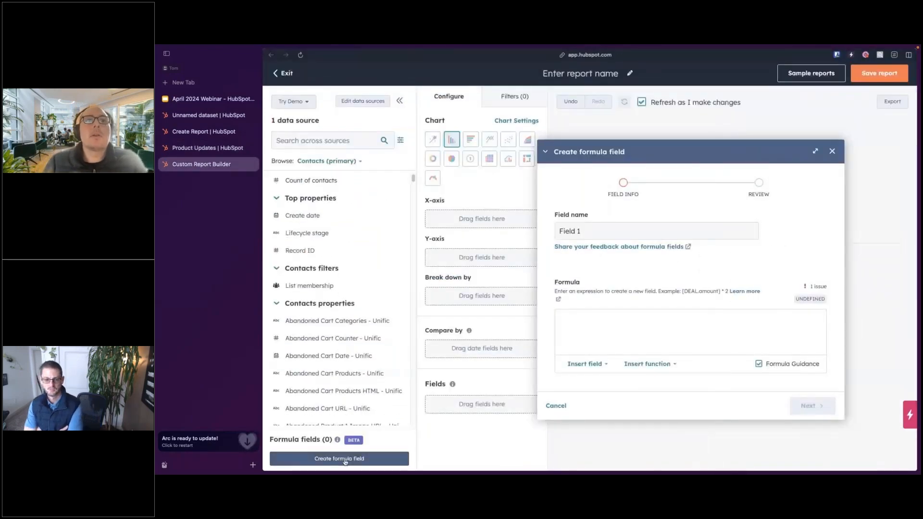
{"action": "left_click", "coordinate": [344, 459]}
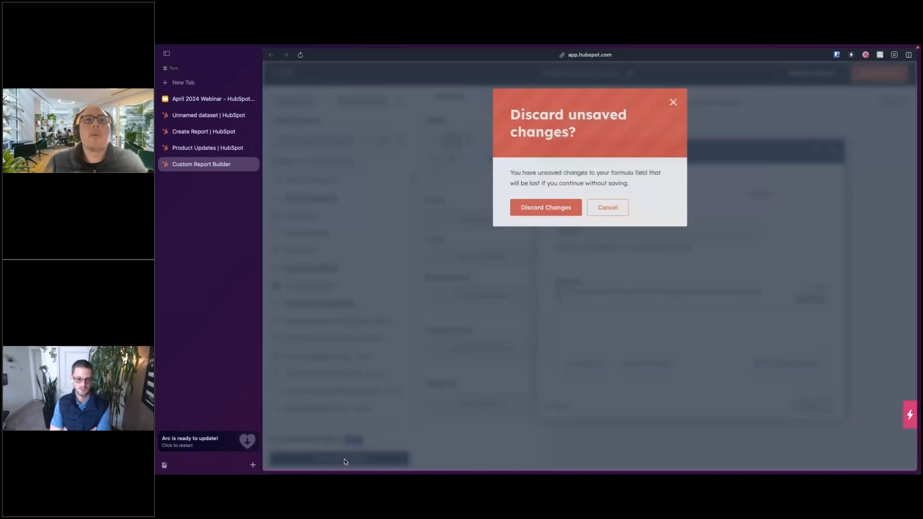
{"action": "left_click", "coordinate": [591, 208]}
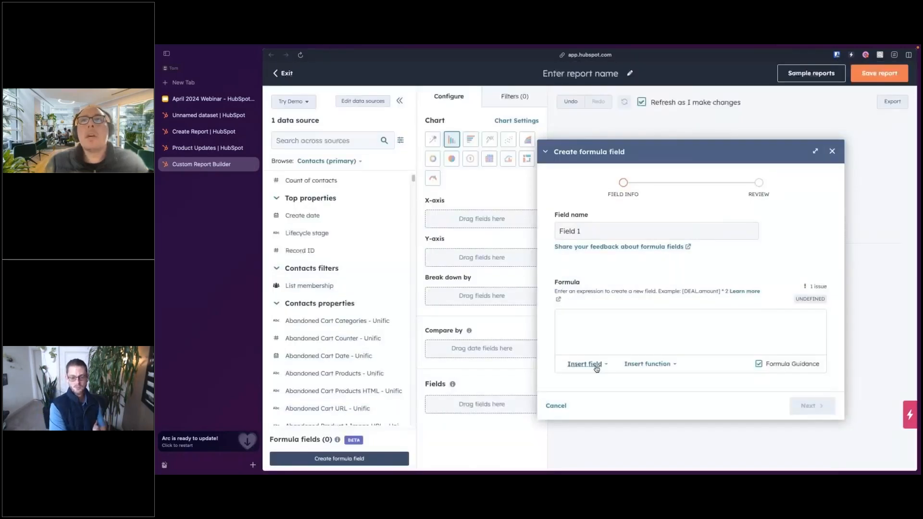
{"action": "left_click", "coordinate": [646, 364]}
{"action": "left_click", "coordinate": [730, 369]}
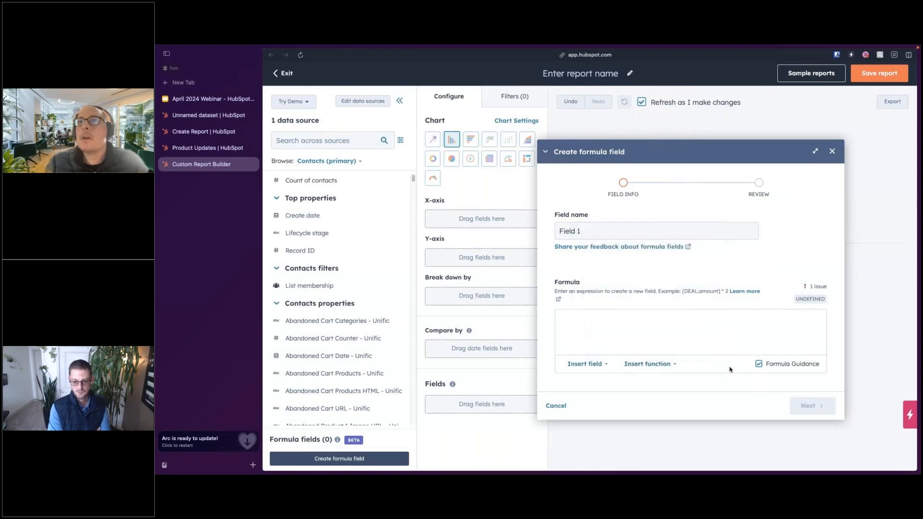
Step: Read the product update's passage on how many formula fields can be added per custom report with and without datasets
{"action": "left_click", "coordinate": [201, 149]}
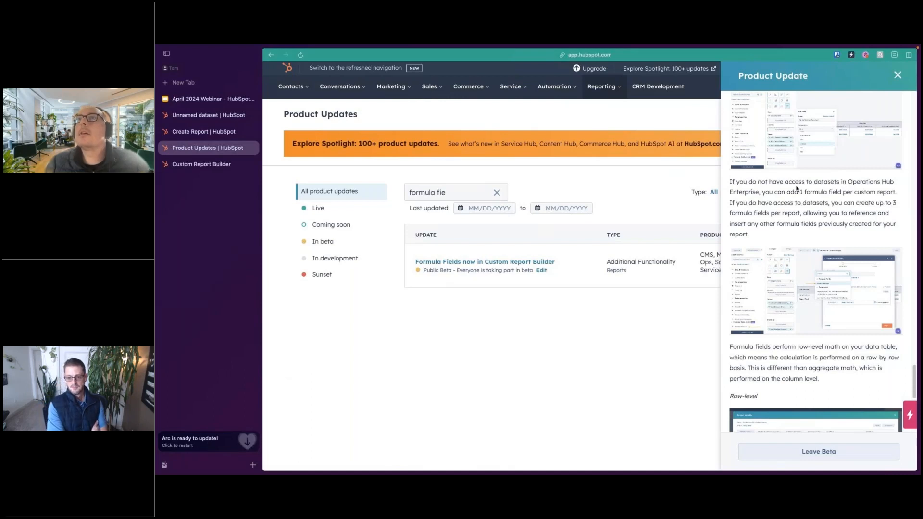
{"action": "left_click_drag", "start_coordinate": [800, 192], "coordinate": [820, 198]}
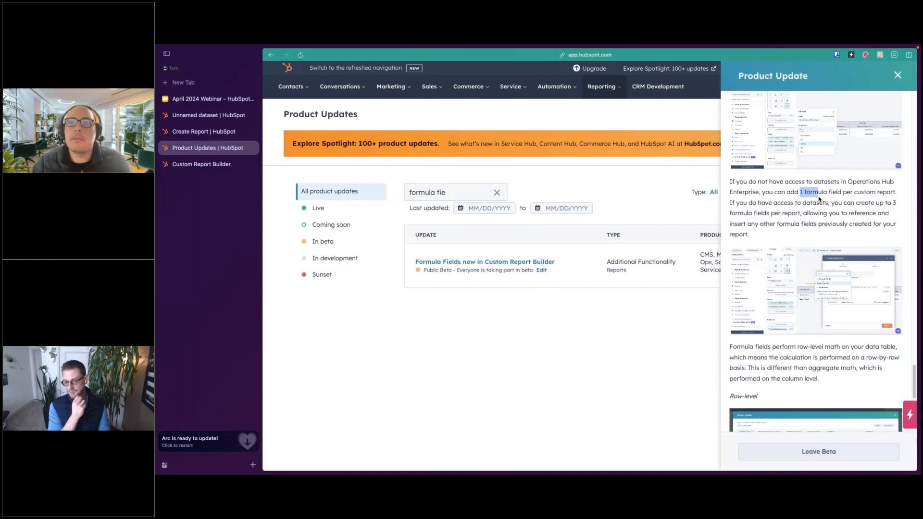
{"action": "scroll", "coordinate": [809, 325], "scroll_direction": "down", "scroll_amount": 1}
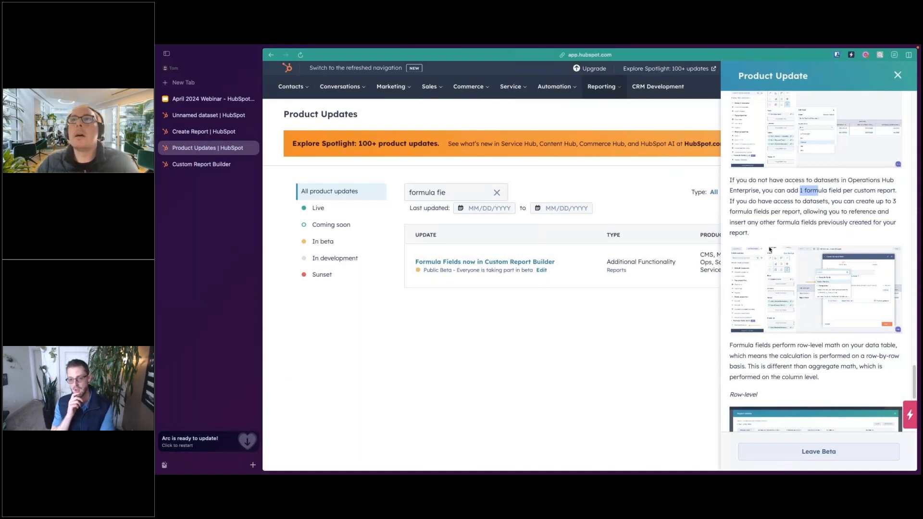
Step: Return to the unnamed dataset, review the emoji column in the preview, and save the conditional formula field
{"action": "left_click", "coordinate": [205, 117]}
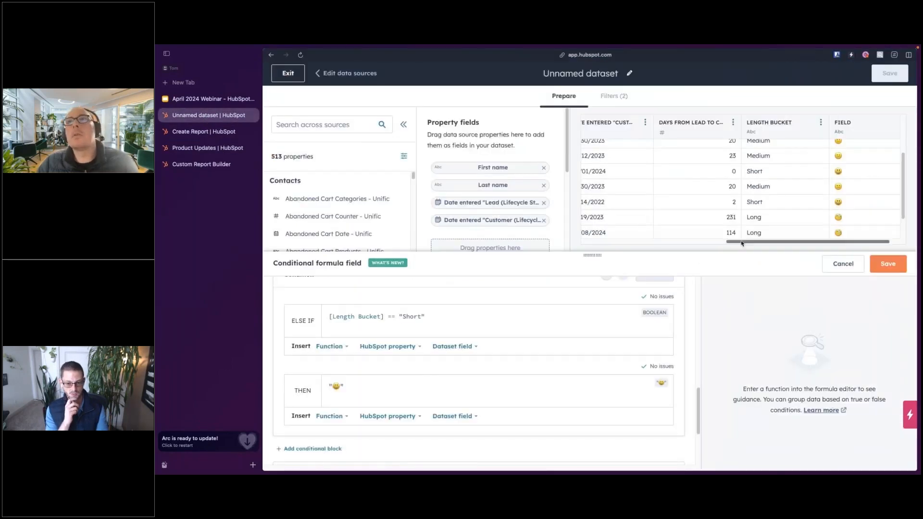
{"action": "left_click_drag", "start_coordinate": [745, 245], "coordinate": [756, 246]}
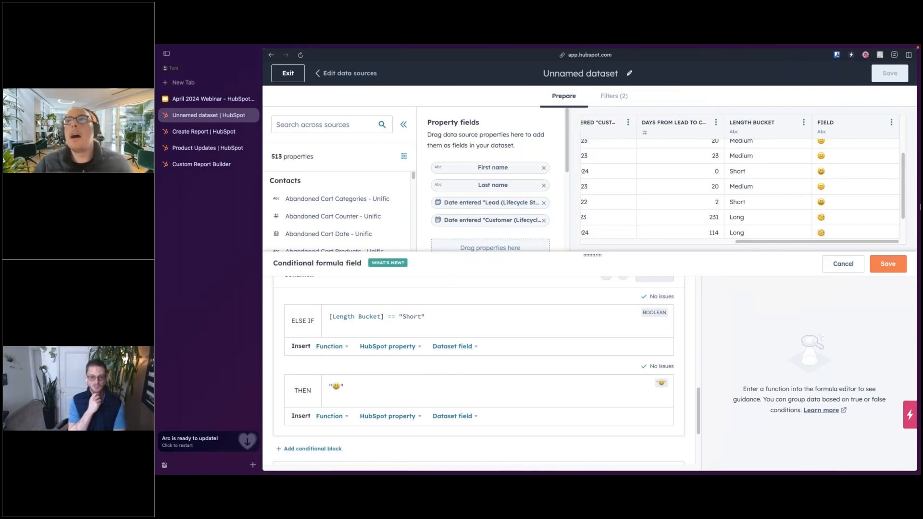
{"action": "left_click", "coordinate": [892, 265]}
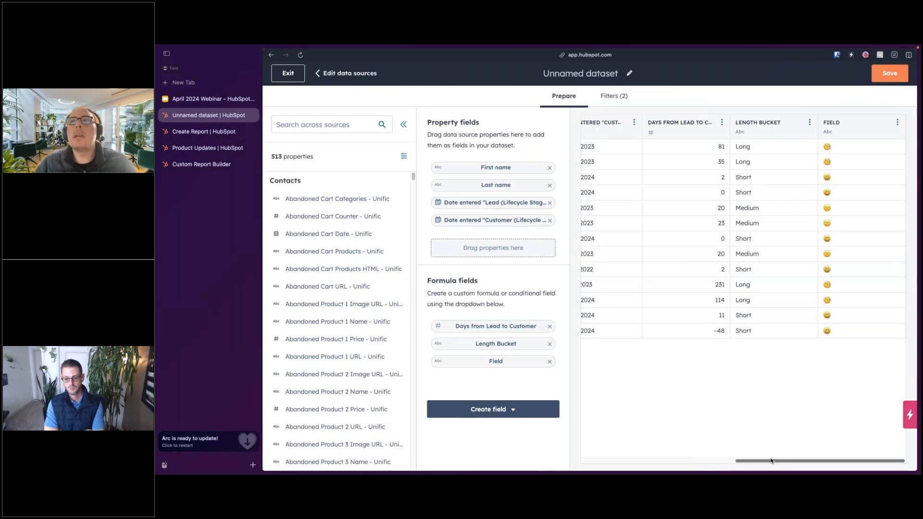
Step: Rename the dataset "Days from Lead to Customer Dataset" and save it, going straight into building a report from it
{"action": "left_click_drag", "start_coordinate": [768, 461], "coordinate": [743, 462]}
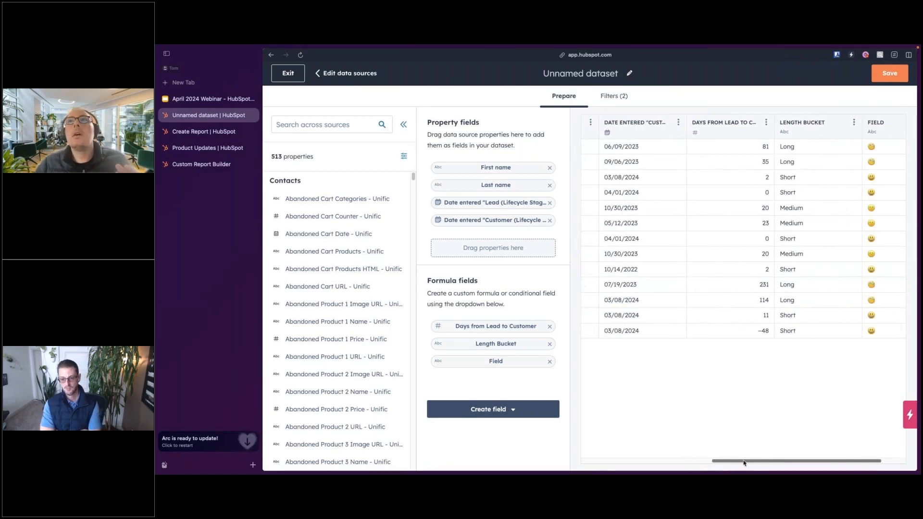
{"action": "left_click", "coordinate": [592, 72]}
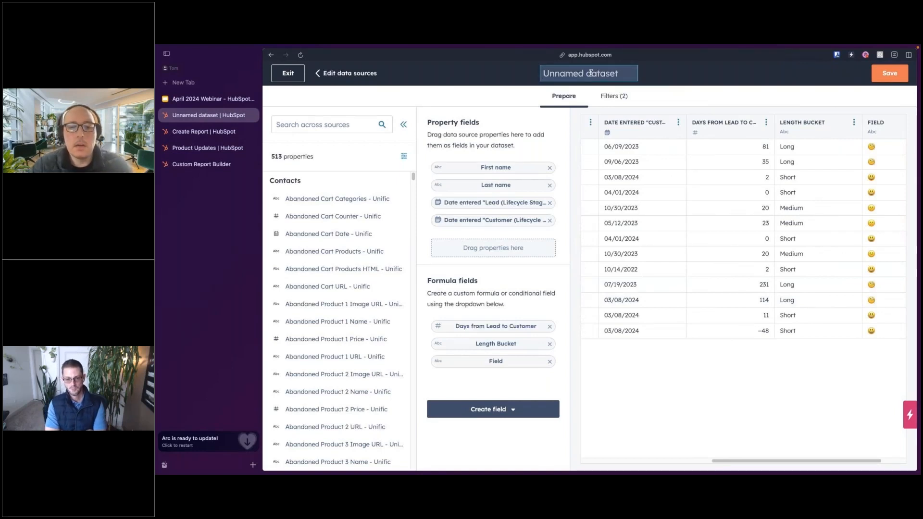
{"action": "key", "text": "ctrl+a"}
{"action": "key", "text": "BackSpace"}
{"action": "type", "text": "Days"}
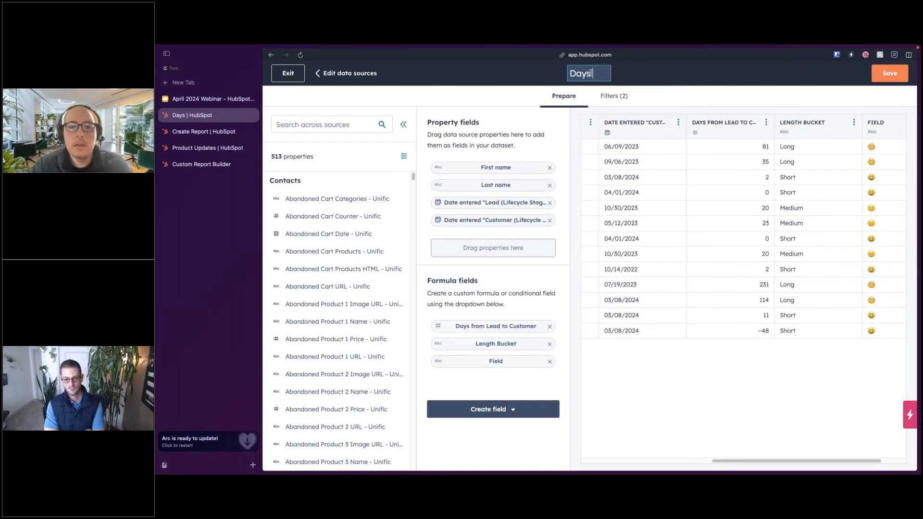
{"action": "type", "text": " from Lead to Customerr"}
{"action": "key", "text": "BackSpace"}
{"action": "type", "text": "Dataset"}
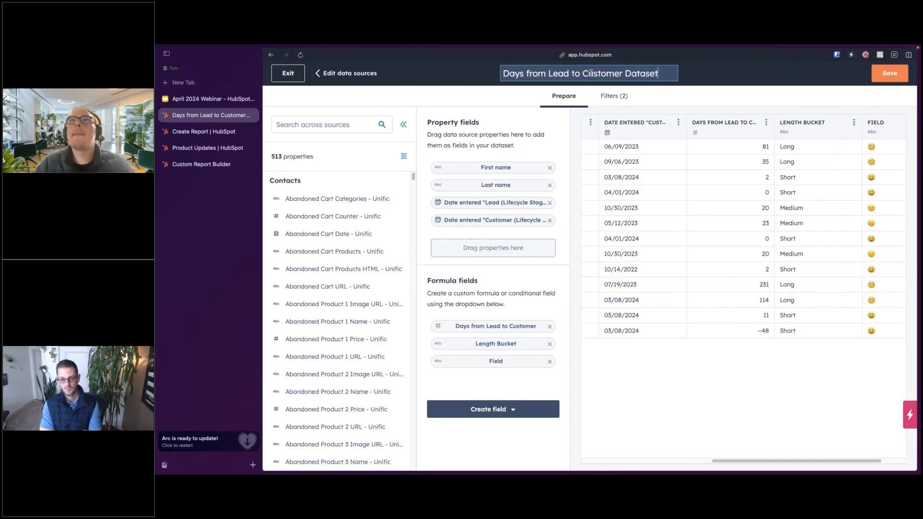
{"action": "left_click", "coordinate": [737, 74]}
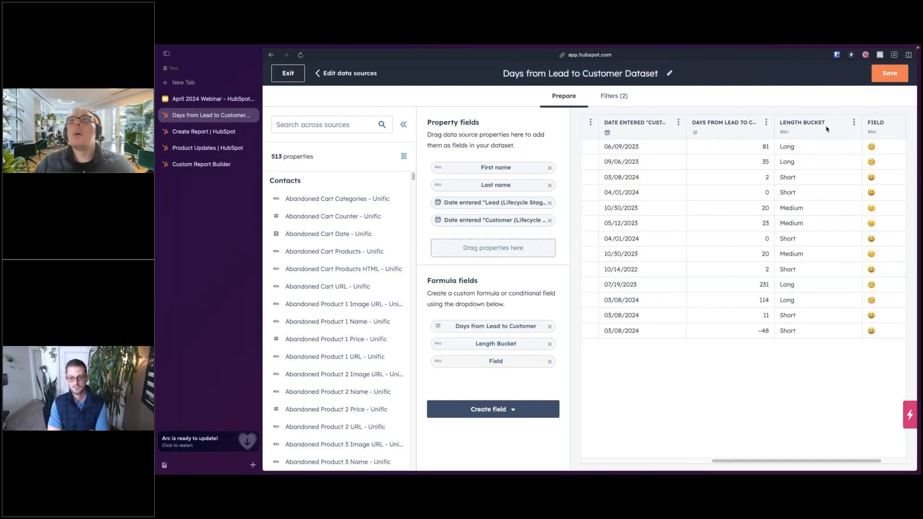
{"action": "left_click", "coordinate": [886, 73]}
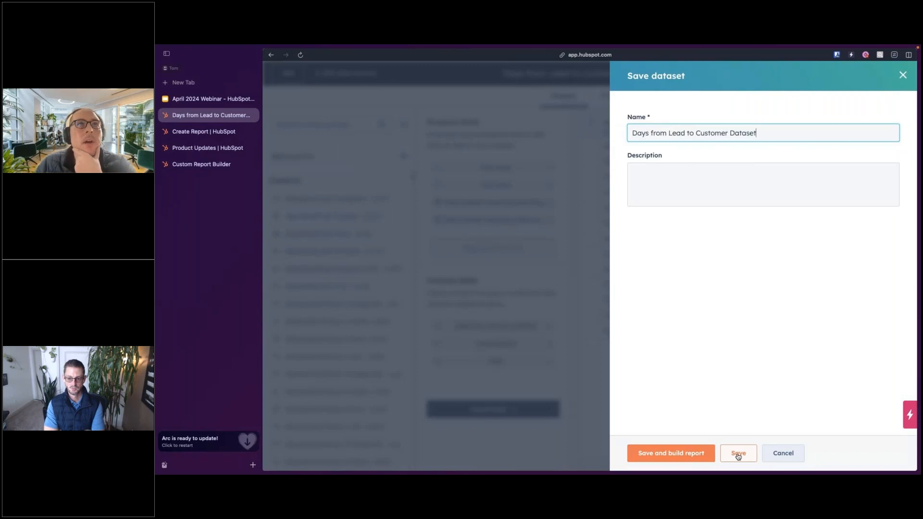
{"action": "left_click", "coordinate": [682, 454]}
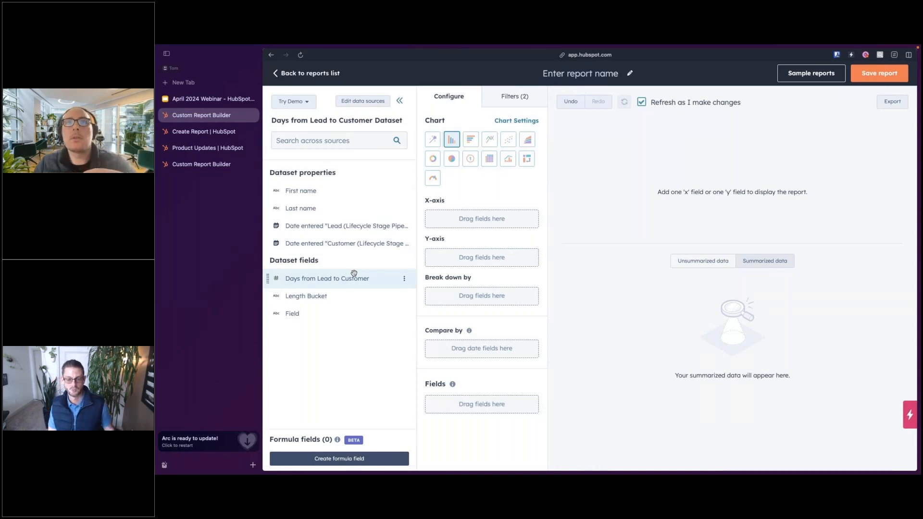
Step: Make the report a KPI chart with Days from Lead to Customer as its value, aggregated as Average
{"action": "left_click", "coordinate": [470, 163]}
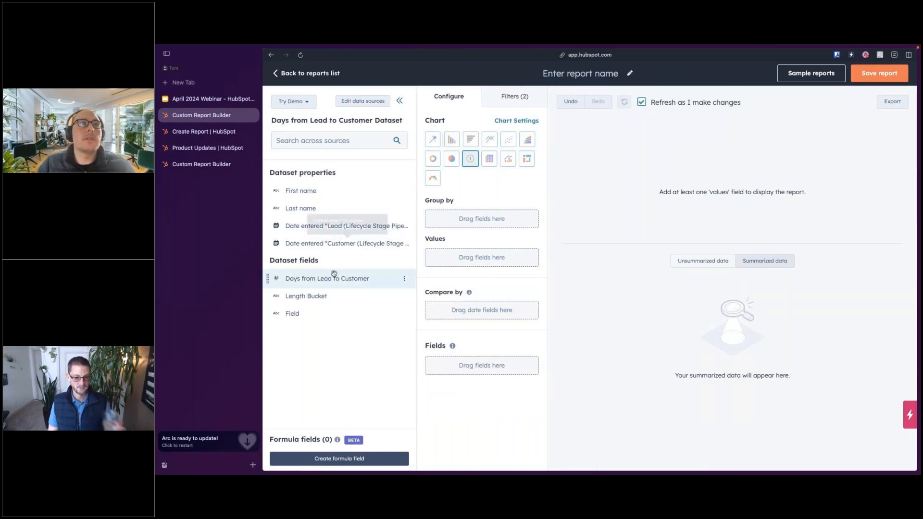
{"action": "left_click_drag", "start_coordinate": [299, 282], "coordinate": [429, 256]}
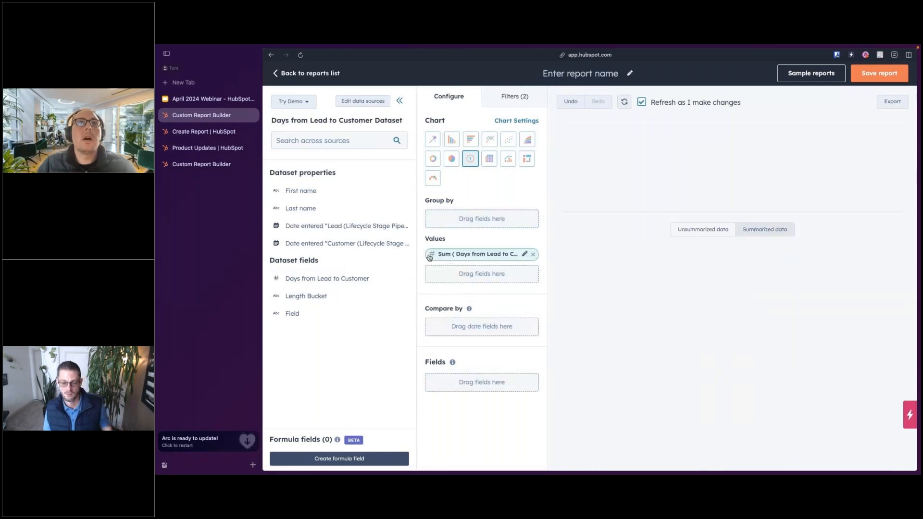
{"action": "left_click", "coordinate": [473, 255]}
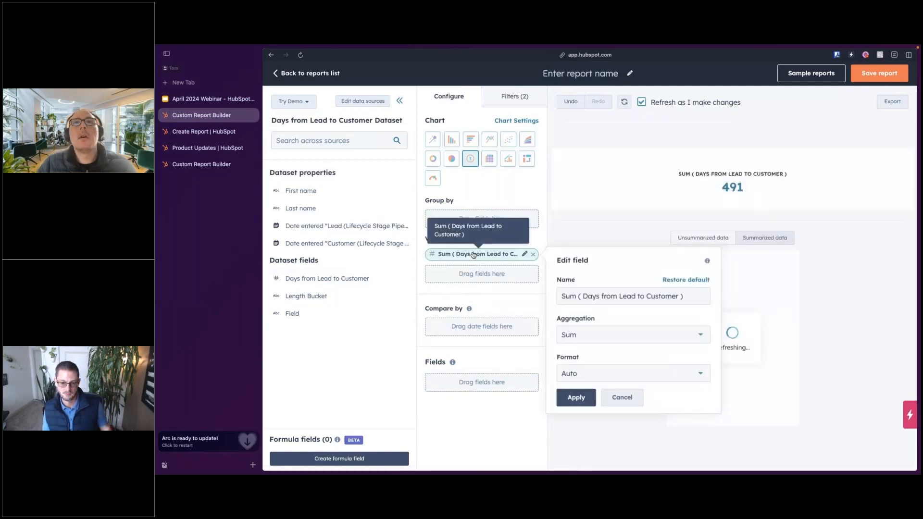
{"action": "left_click", "coordinate": [596, 336]}
{"action": "left_click", "coordinate": [584, 389]}
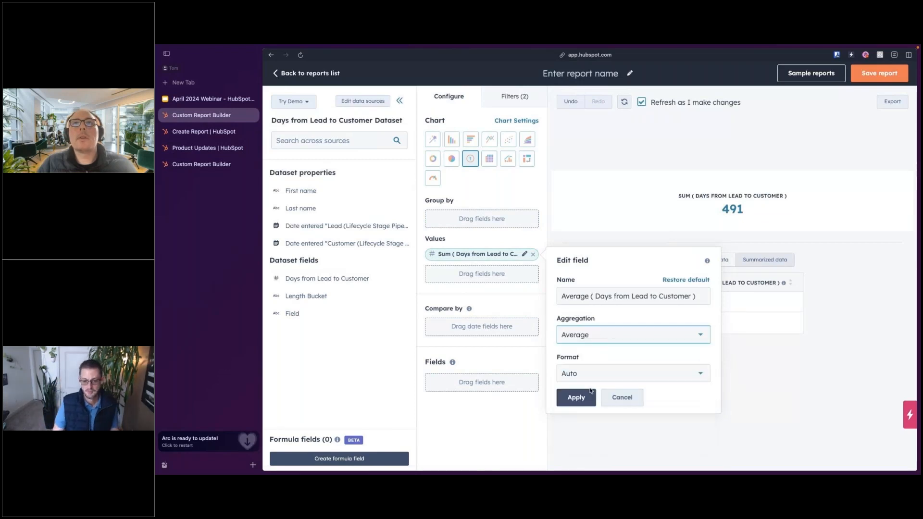
{"action": "left_click", "coordinate": [570, 398]}
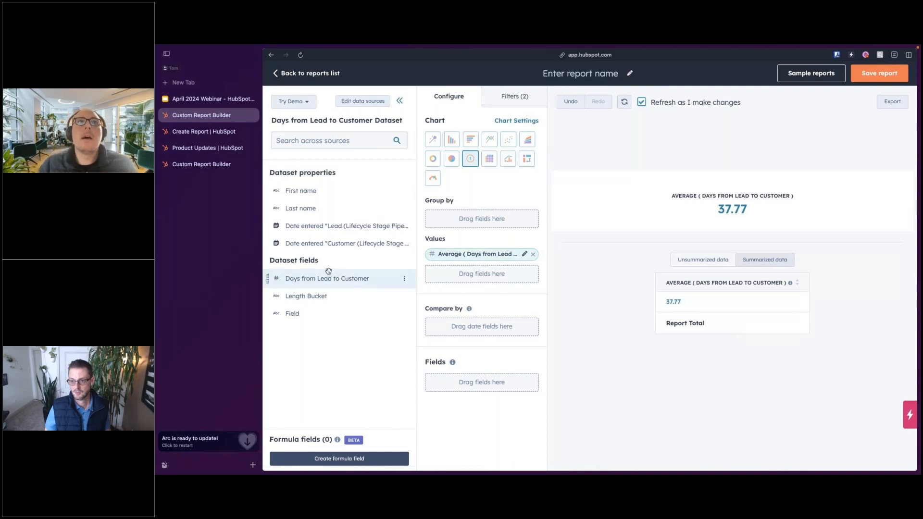
Step: Group the average by Length Bucket and change the chart to a pivot table
{"action": "left_click_drag", "start_coordinate": [306, 301], "coordinate": [432, 218]}
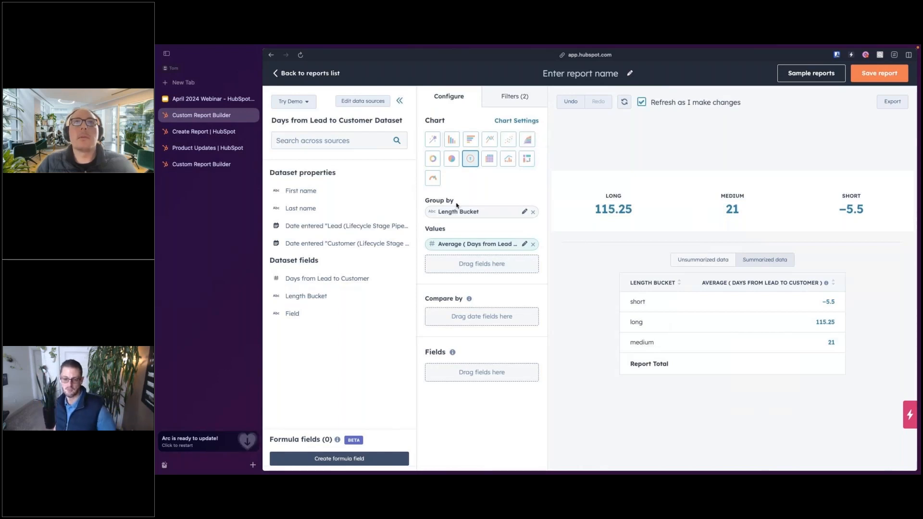
{"action": "left_click", "coordinate": [526, 165]}
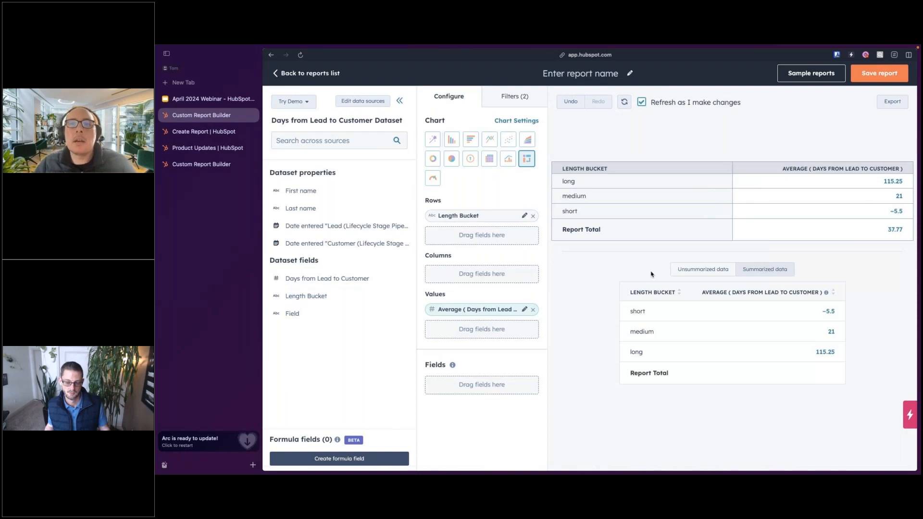
Step: Add First name, Last name and both lifecycle date properties as detail fields, comparing the long bucket's drill-down before and after
{"action": "left_click", "coordinate": [889, 182]}
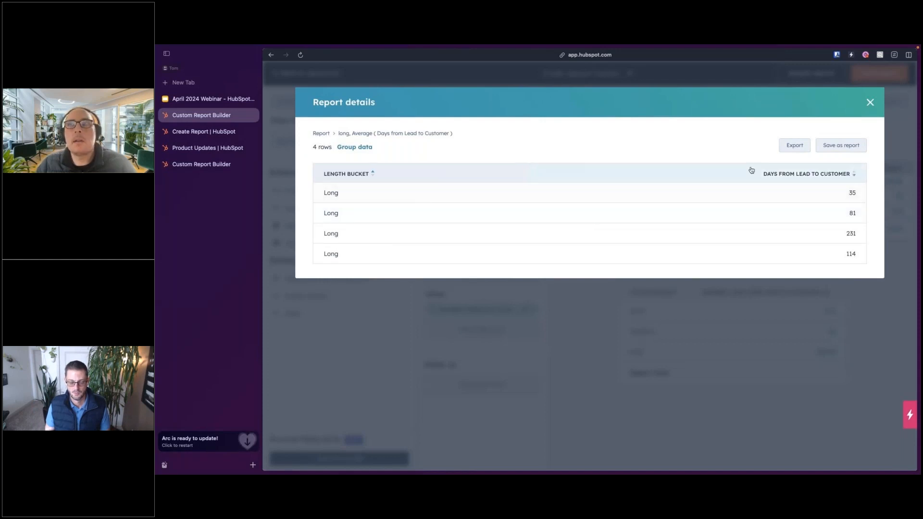
{"action": "left_click", "coordinate": [871, 102]}
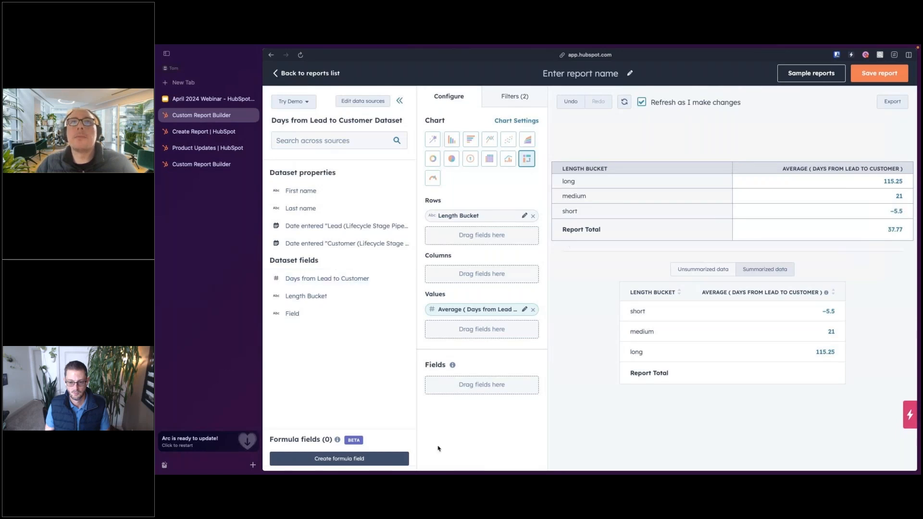
{"action": "left_click_drag", "start_coordinate": [306, 192], "coordinate": [448, 387]}
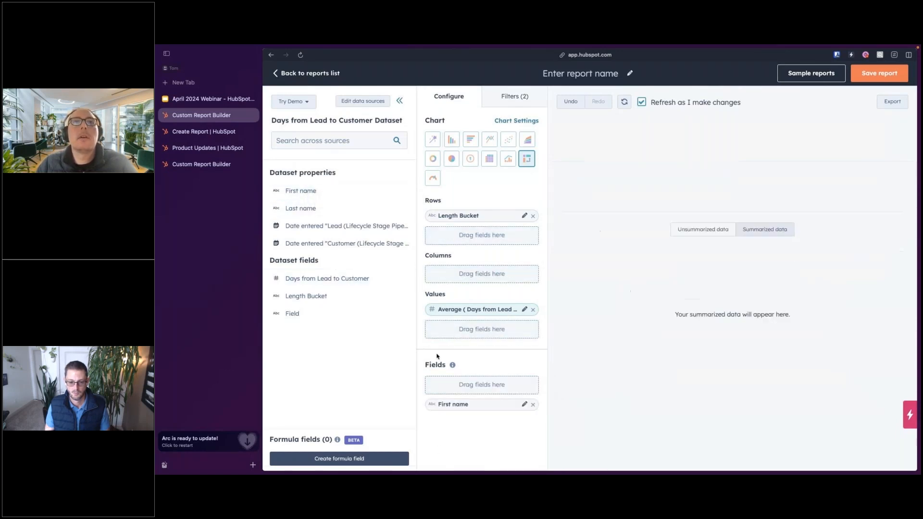
{"action": "left_click_drag", "start_coordinate": [325, 223], "coordinate": [450, 385]}
{"action": "left_click_drag", "start_coordinate": [314, 226], "coordinate": [440, 382]}
{"action": "left_click_drag", "start_coordinate": [404, 242], "coordinate": [443, 384]}
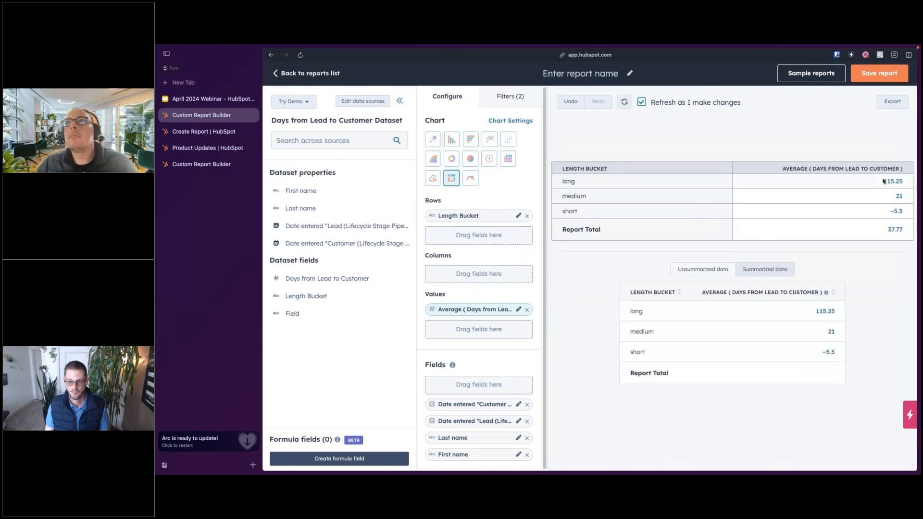
{"action": "left_click", "coordinate": [886, 180]}
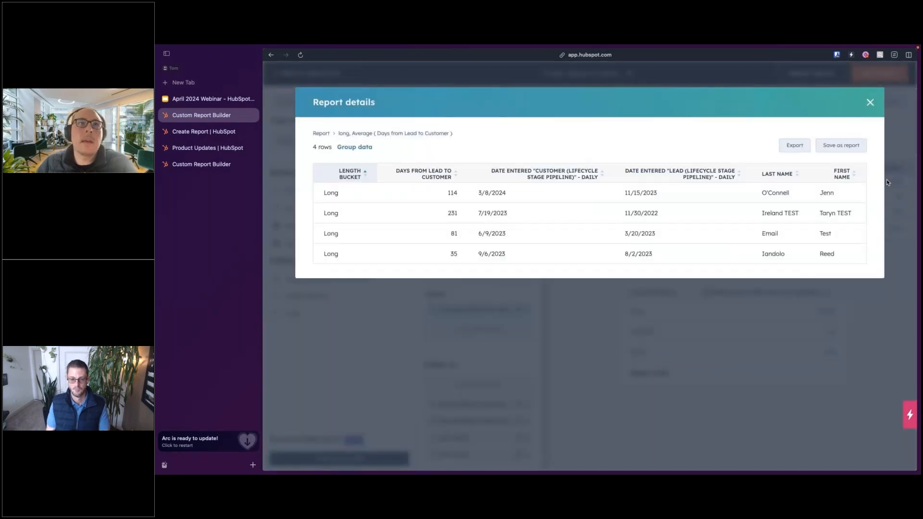
{"action": "left_click", "coordinate": [870, 103]}
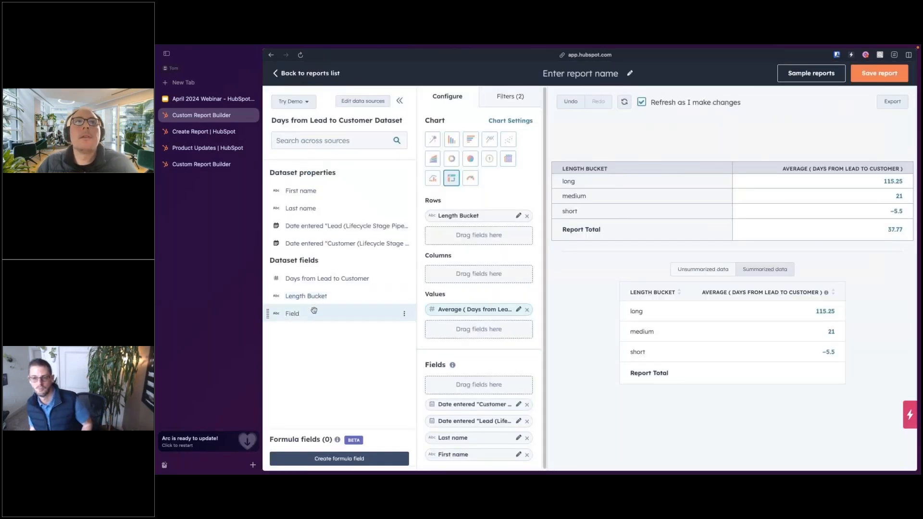
Step: Add the emoji field to the report's detail fields rather than its values, and review the records behind the report total
{"action": "left_click_drag", "start_coordinate": [310, 313], "coordinate": [441, 327]}
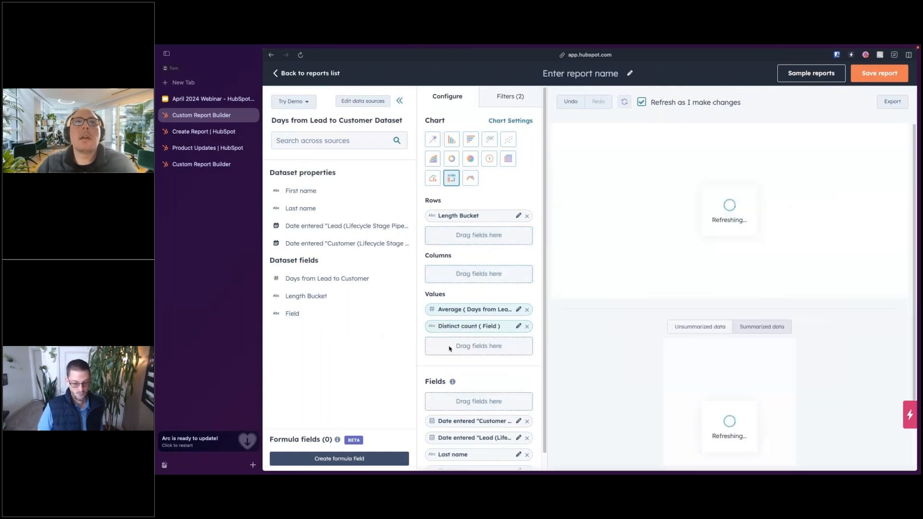
{"action": "left_click_drag", "start_coordinate": [462, 362], "coordinate": [458, 400]}
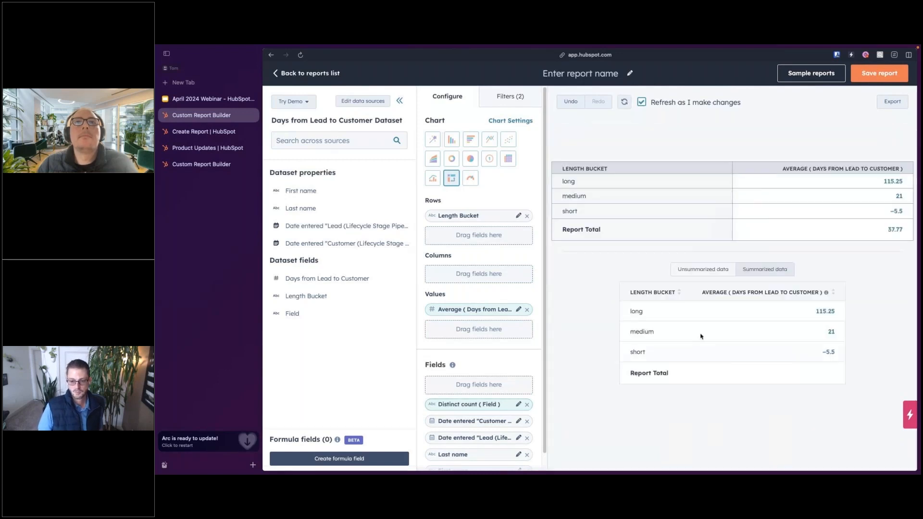
{"action": "left_click", "coordinate": [899, 231]}
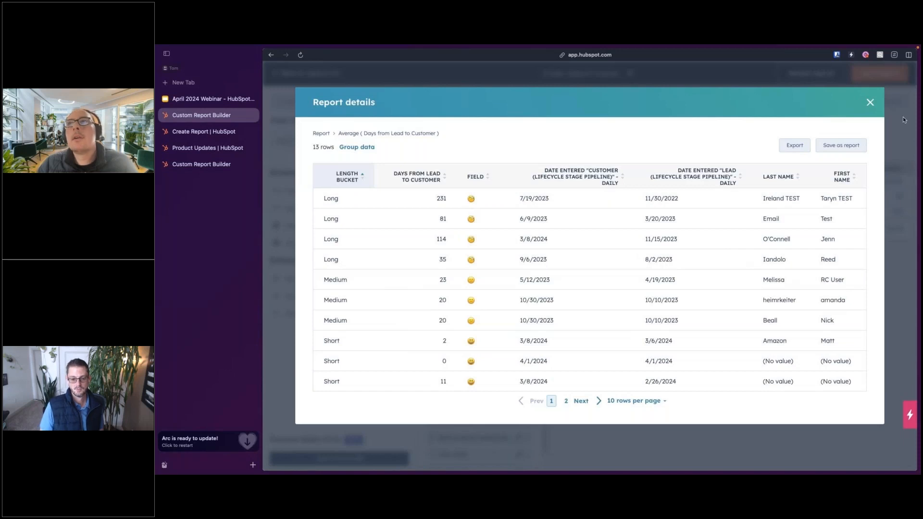
{"action": "left_click", "coordinate": [870, 102]}
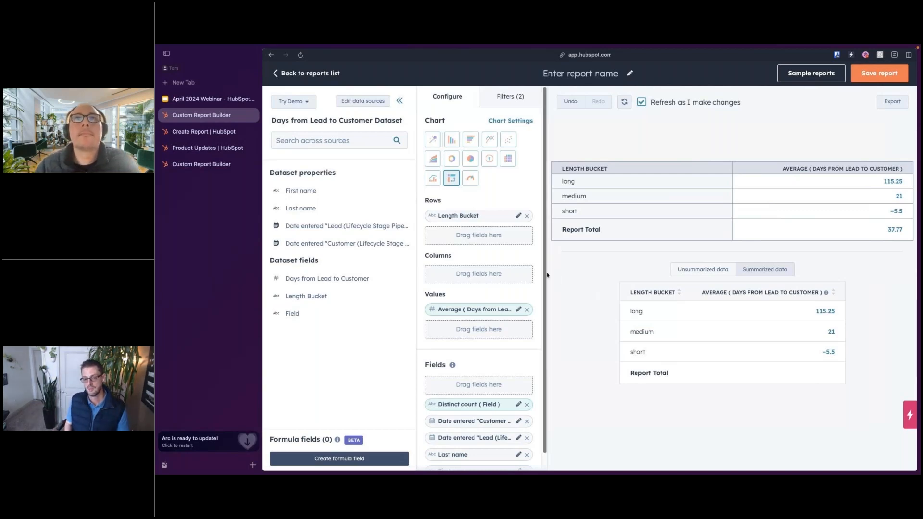
{"action": "scroll", "coordinate": [544, 299], "scroll_direction": "down", "scroll_amount": 1}
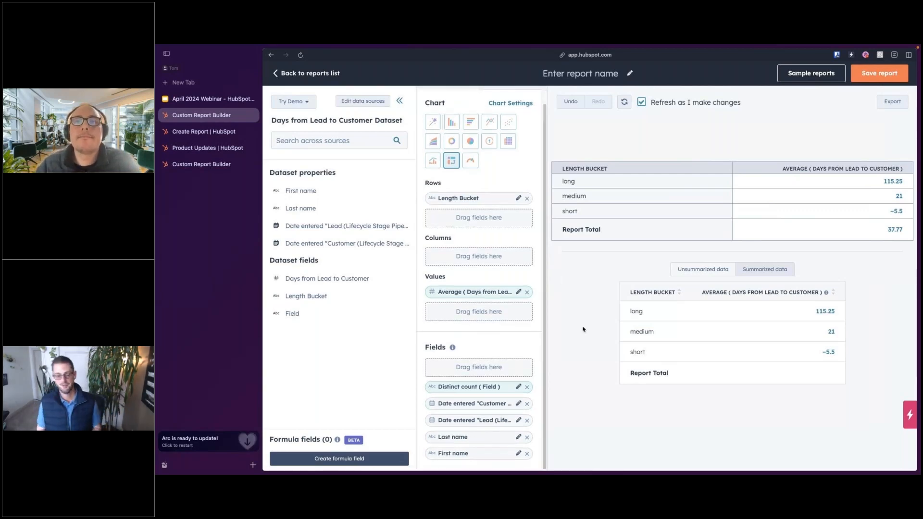